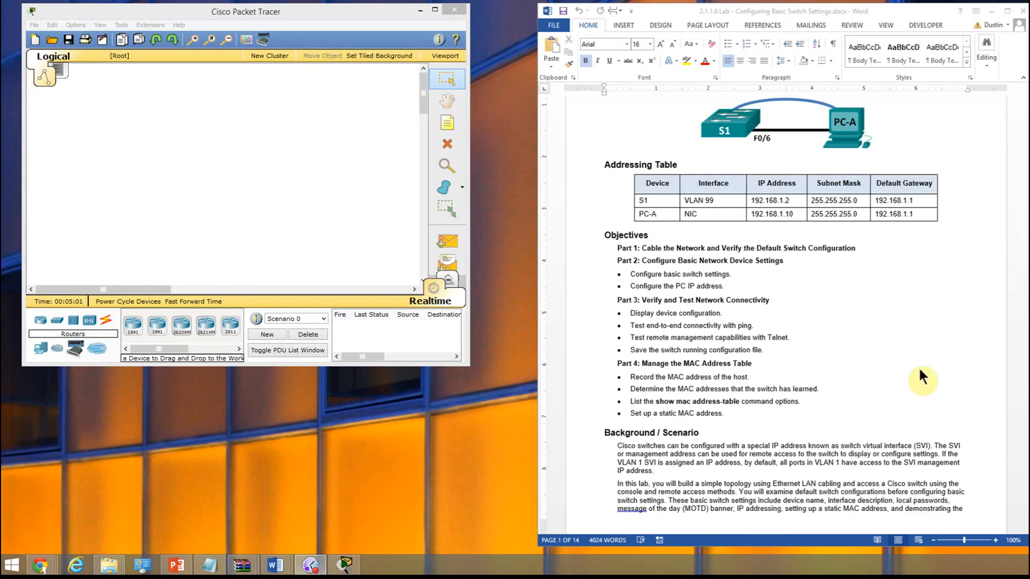
# - Read through the lab document down to Part 1, Step 1 on cabling the network
pyautogui.click(880, 357)
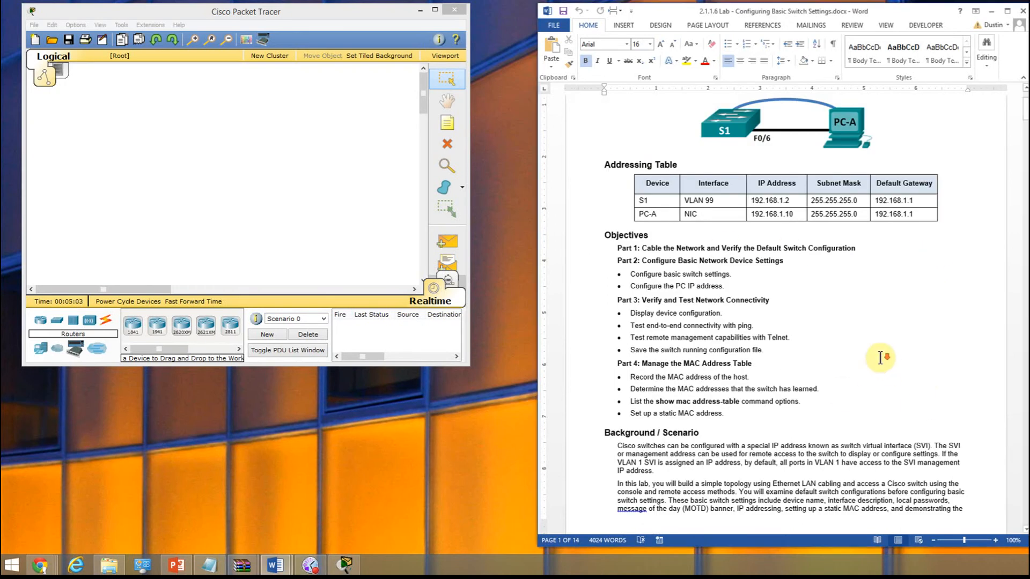
pyautogui.scroll(-6, 880, 357)
pyautogui.scroll(-7, 882, 367)
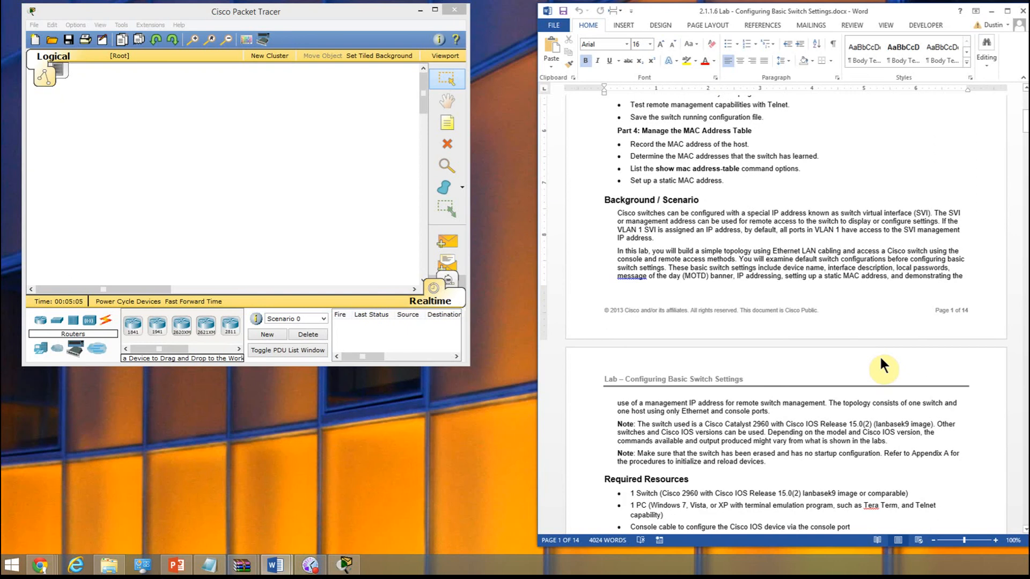
pyautogui.scroll(-5, 879, 359)
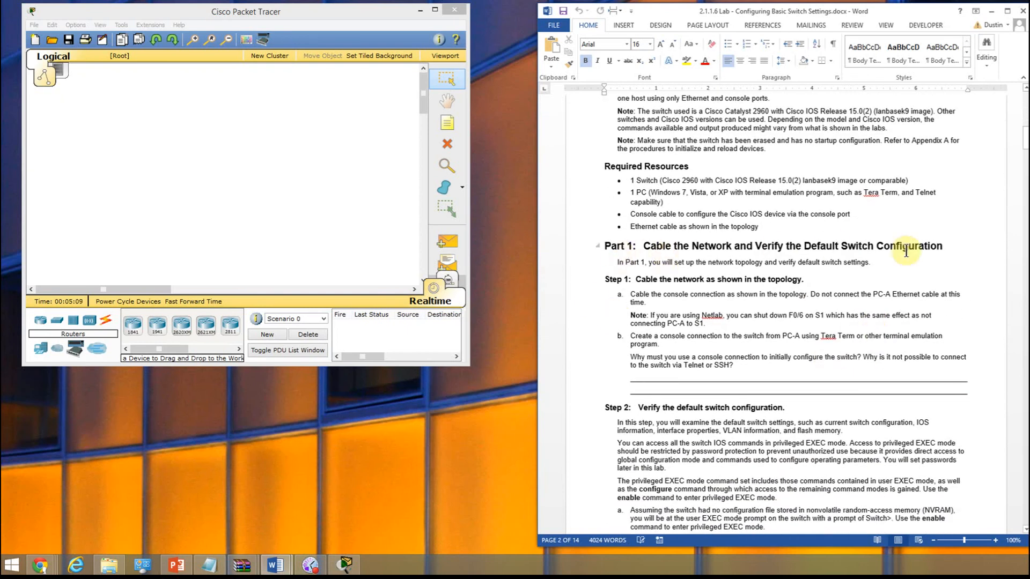
pyautogui.scroll(-1, 934, 343)
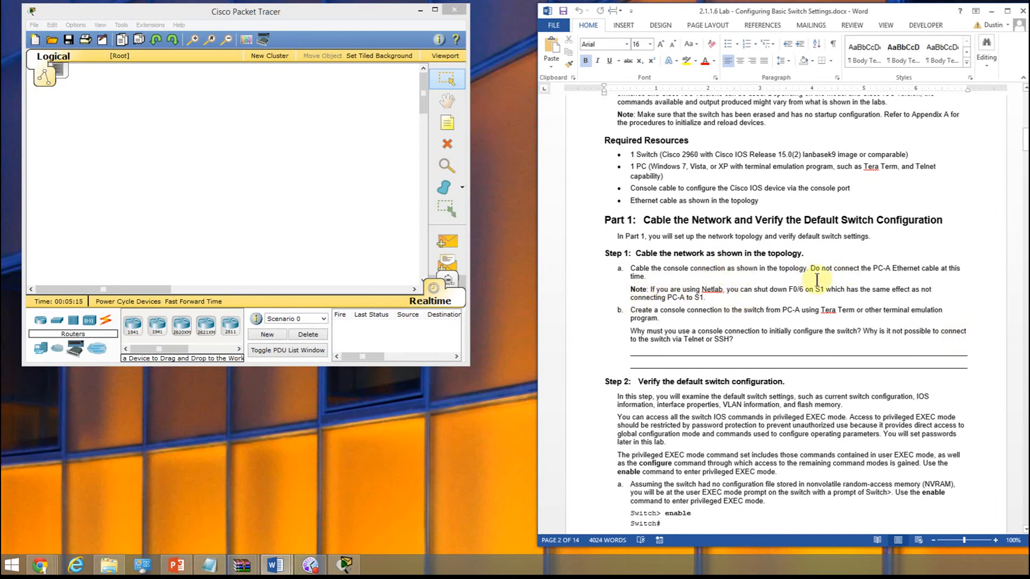
# - Place a 2960 switch in the Packet Tracer workspace and a generic PC beside it
pyautogui.click(54, 319)
pyautogui.click(56, 320)
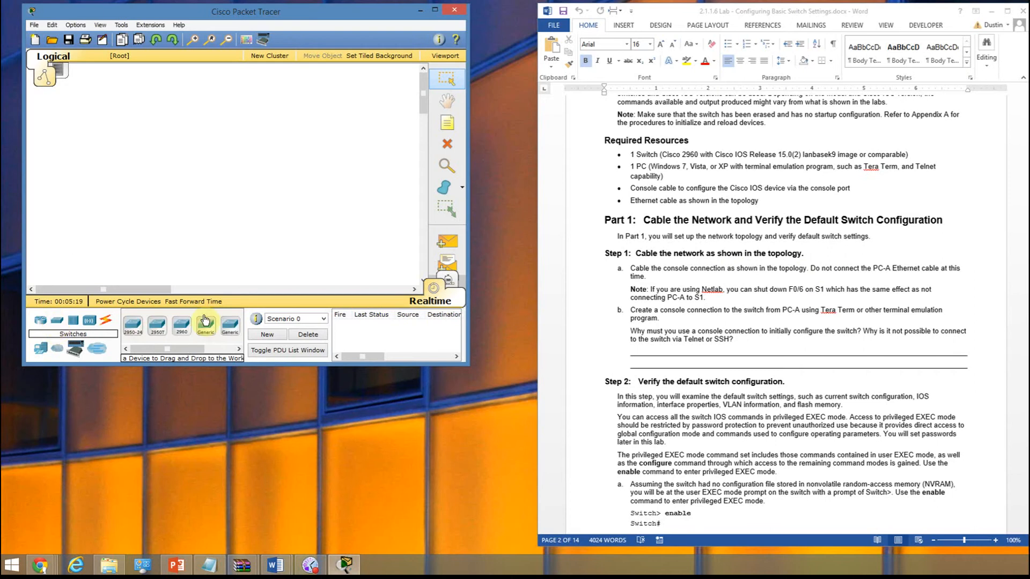
pyautogui.click(182, 325)
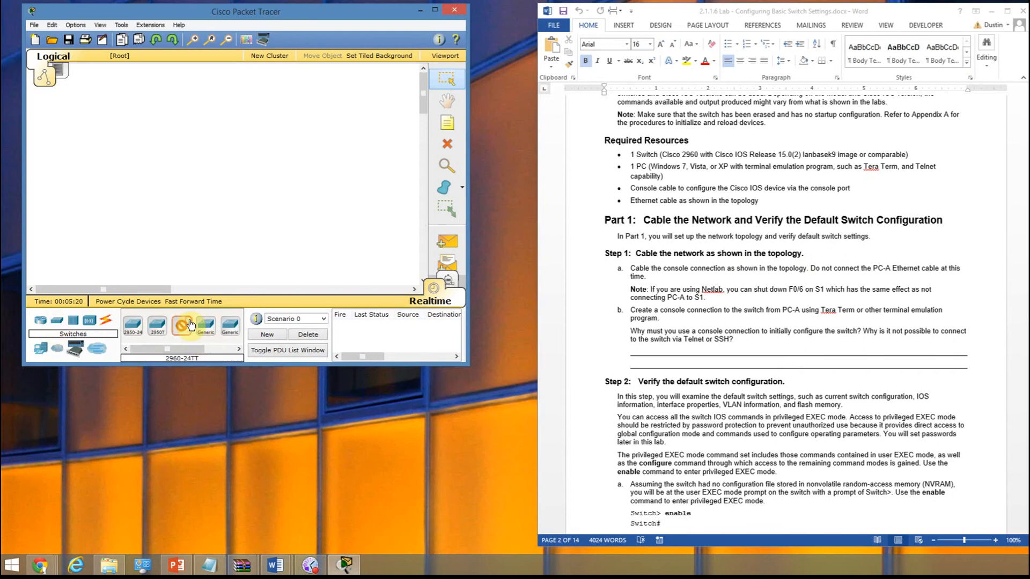
pyautogui.click(156, 164)
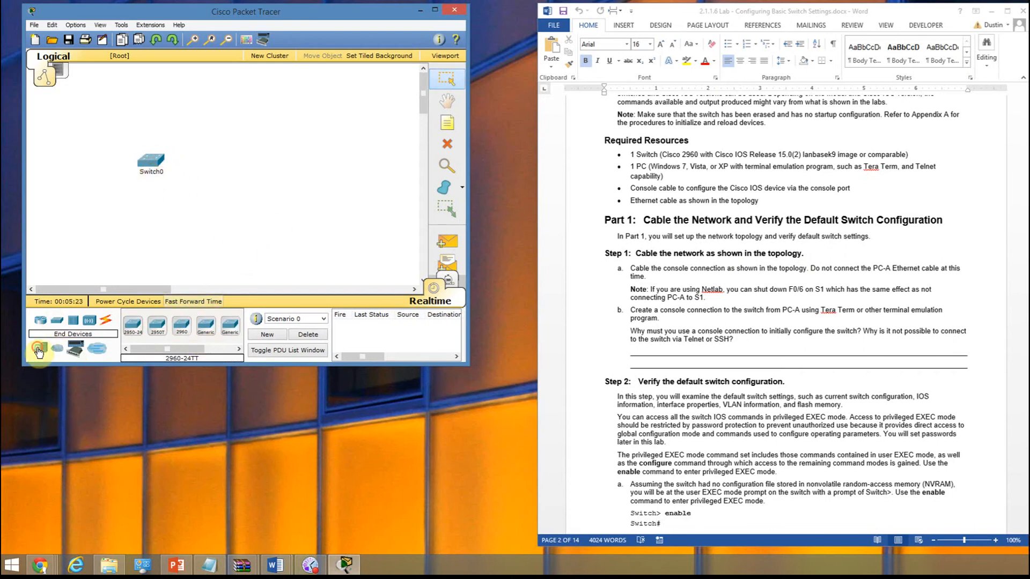
pyautogui.click(38, 350)
pyautogui.click(132, 325)
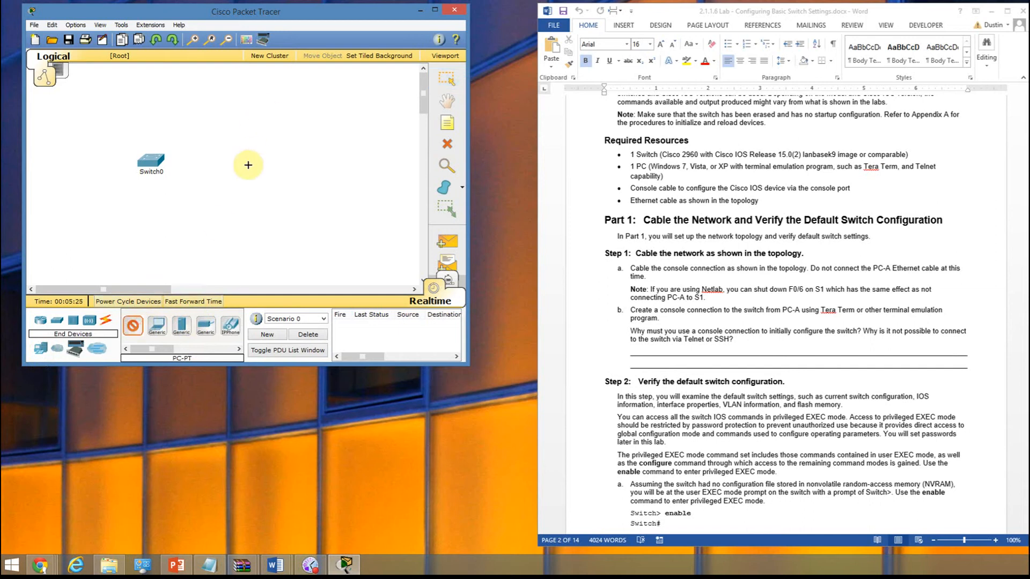
pyautogui.click(266, 153)
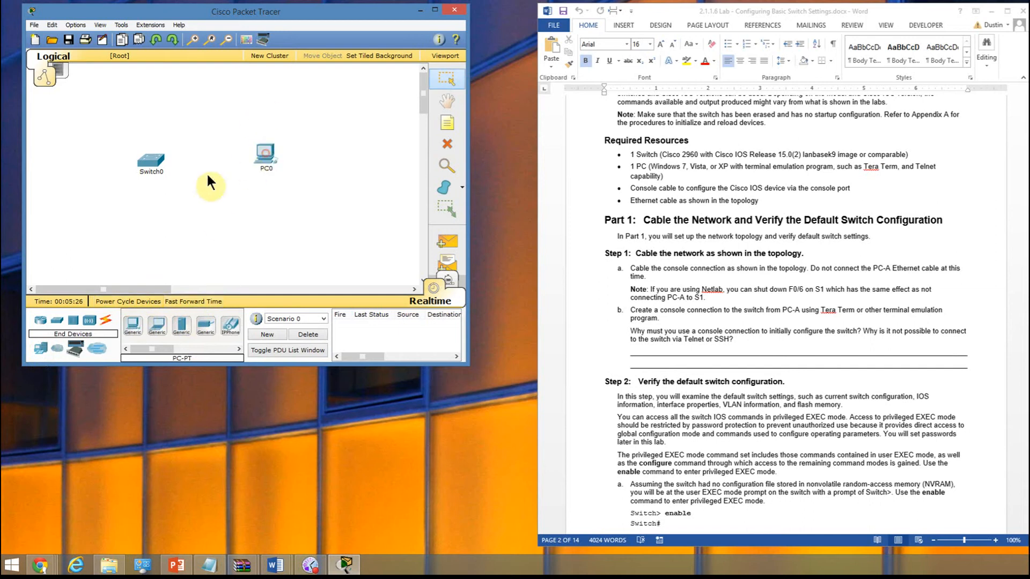
# - Connect the PC's RS 232 port to the switch's Console port with a console cable
pyautogui.click(105, 322)
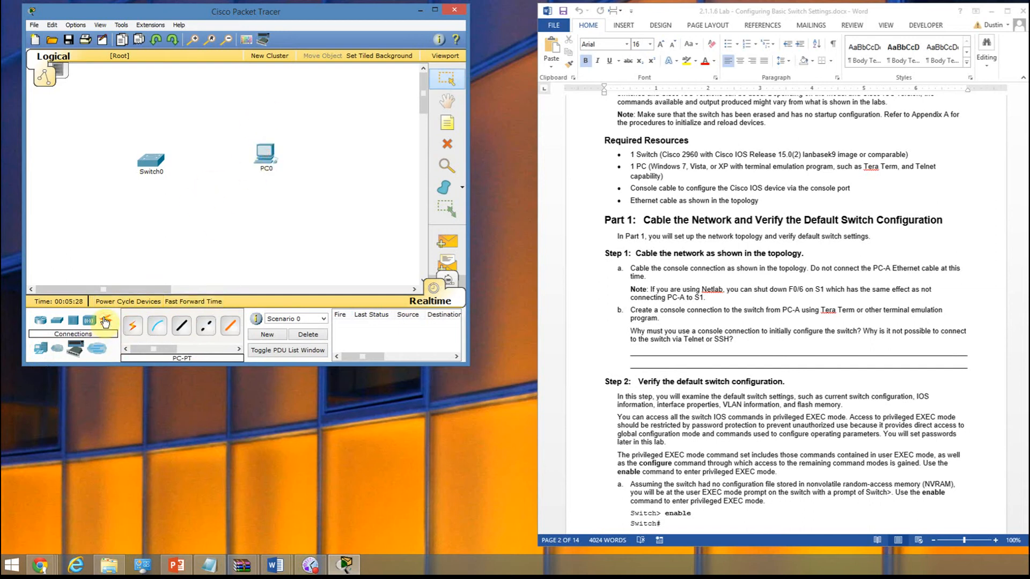
pyautogui.click(165, 328)
pyautogui.click(266, 153)
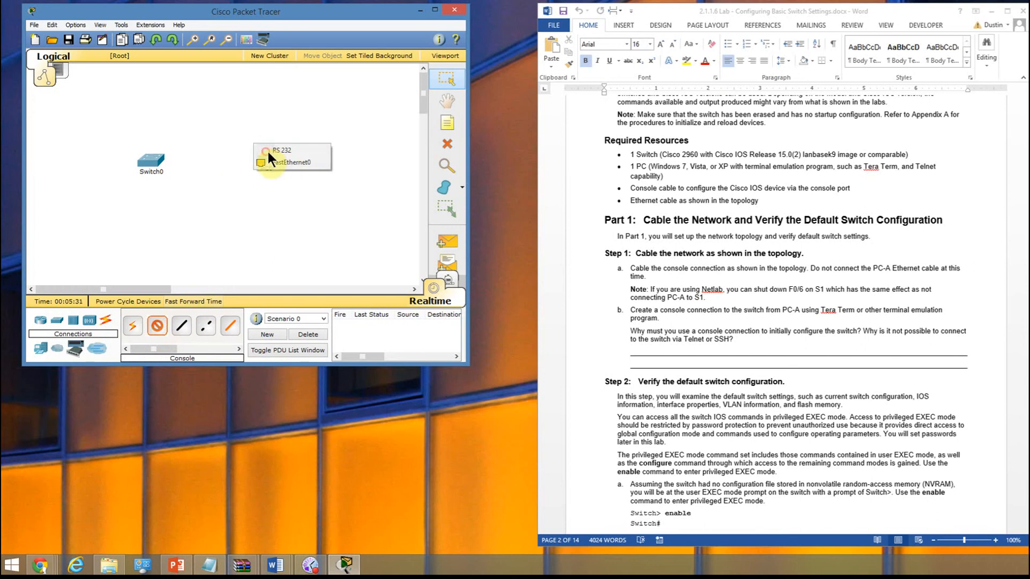
pyautogui.click(310, 150)
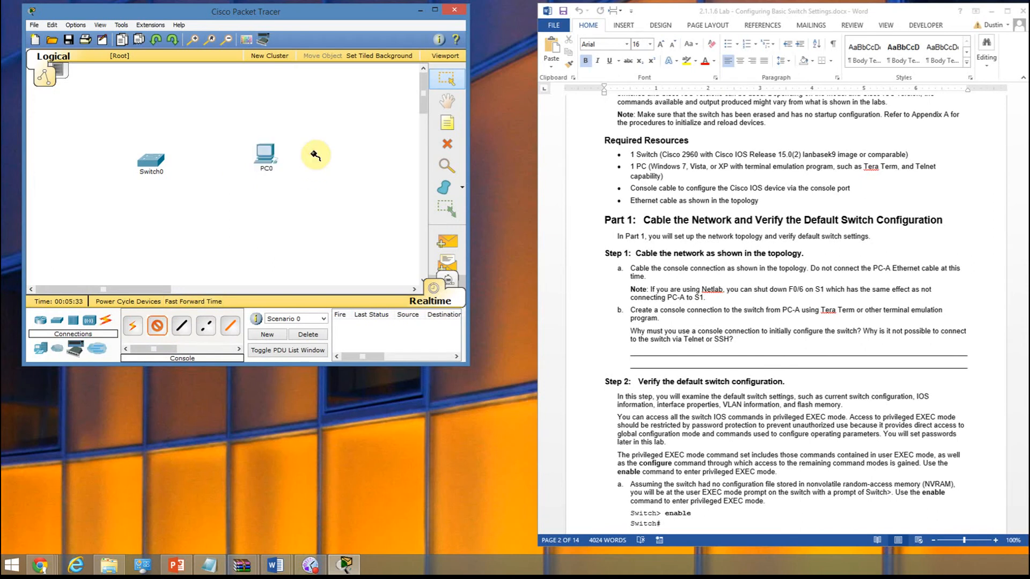
pyautogui.click(154, 160)
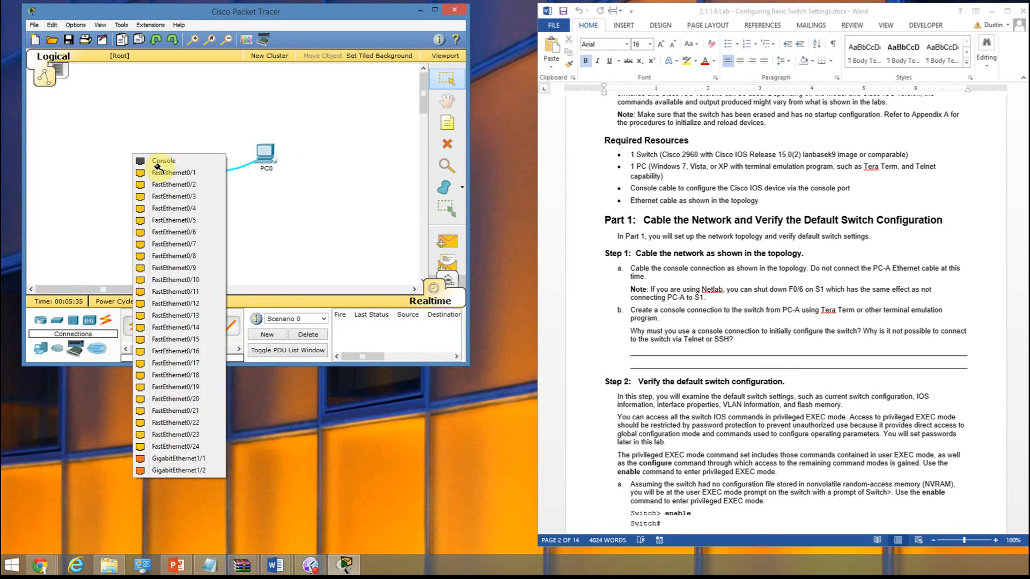
pyautogui.click(161, 161)
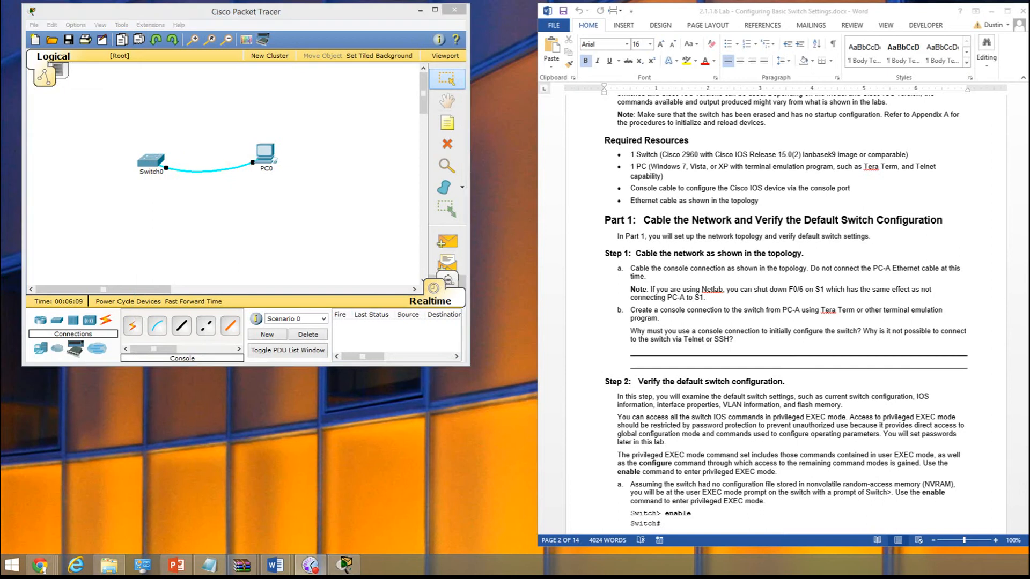
# - Enlarge the Packet Tracer window slightly and capture the cabled switch and PC with the Snipping Tool
pyautogui.click(465, 365)
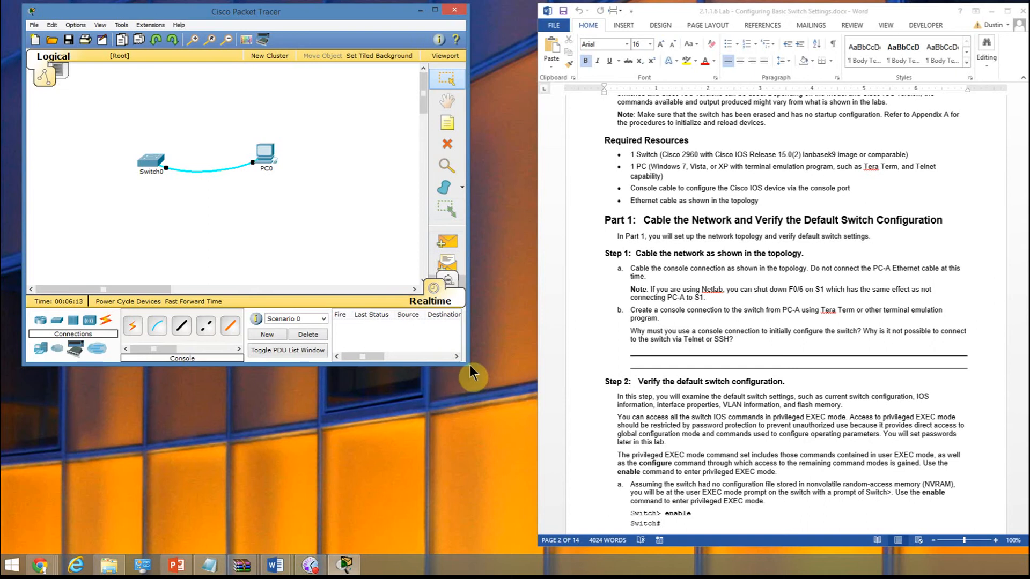
pyautogui.moveTo(468, 365); pyautogui.dragTo(491, 391)
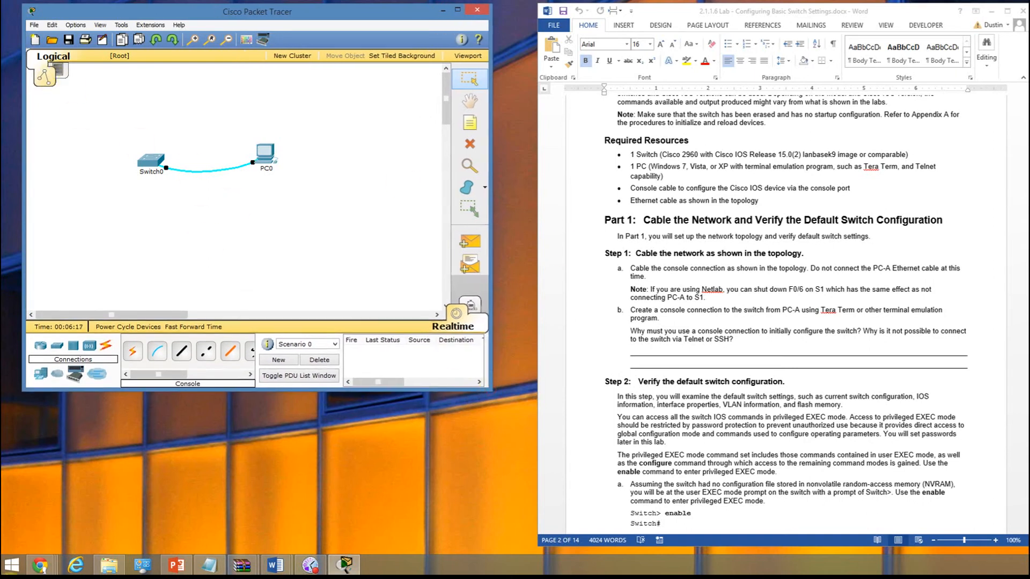
pyautogui.click(13, 567)
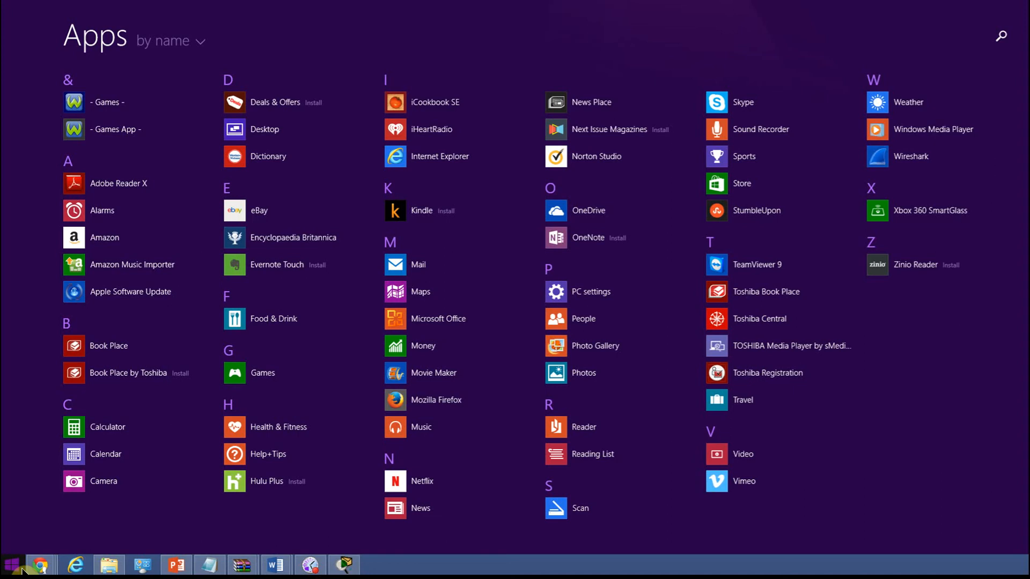
pyautogui.write('snipping Tool')
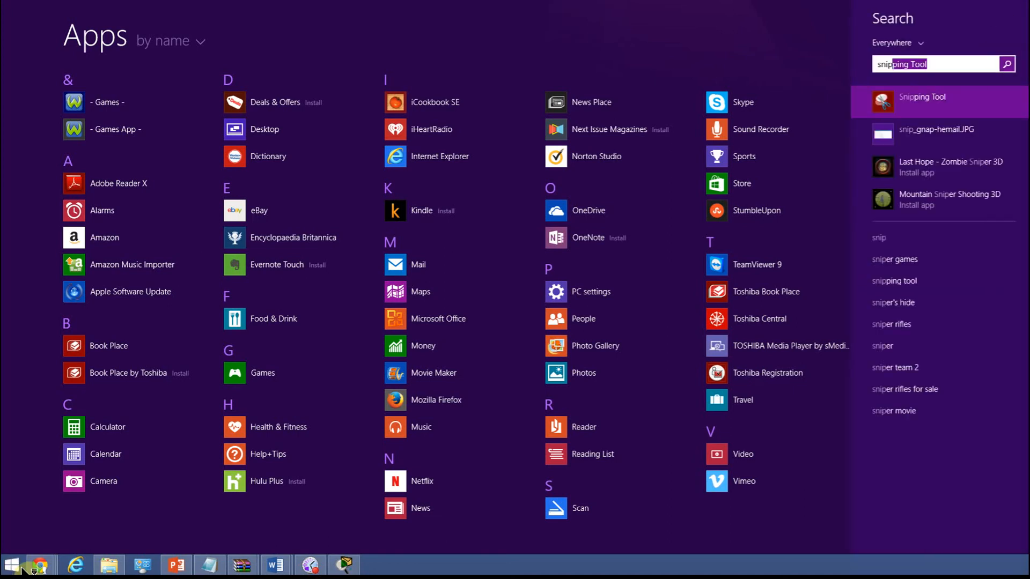
pyautogui.press('Return')
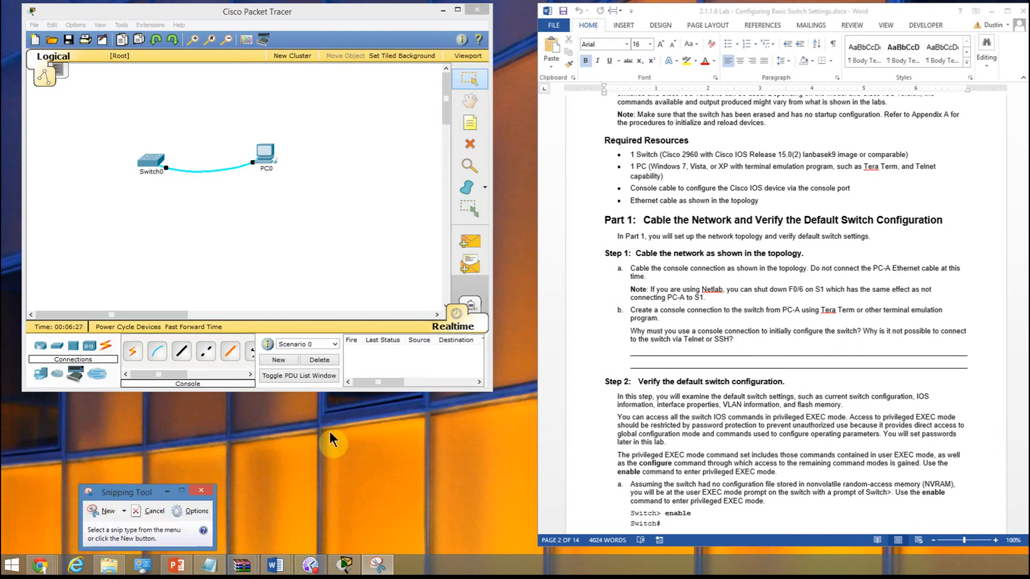
pyautogui.click(356, 449)
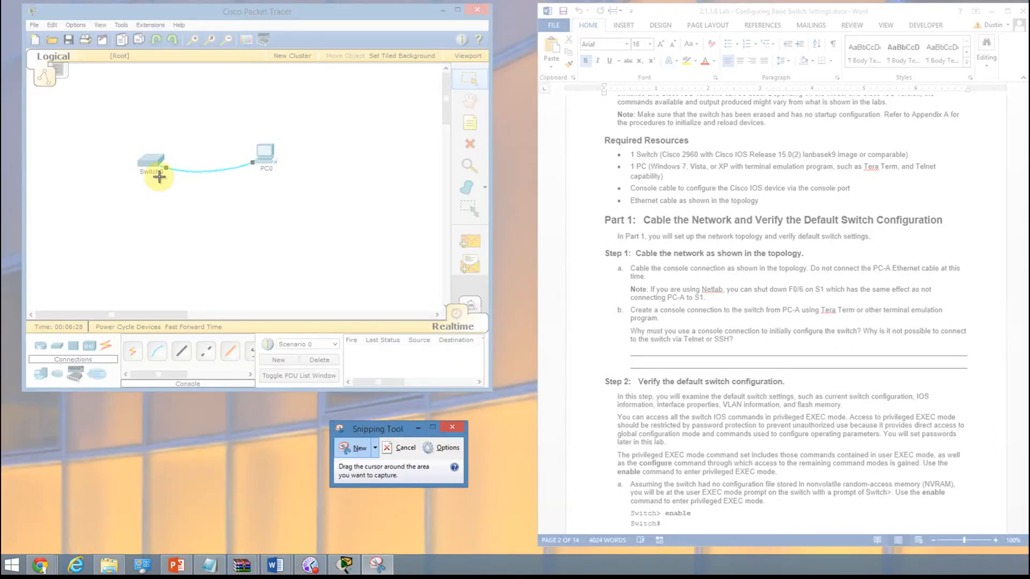
pyautogui.moveTo(99, 105); pyautogui.dragTo(363, 216)
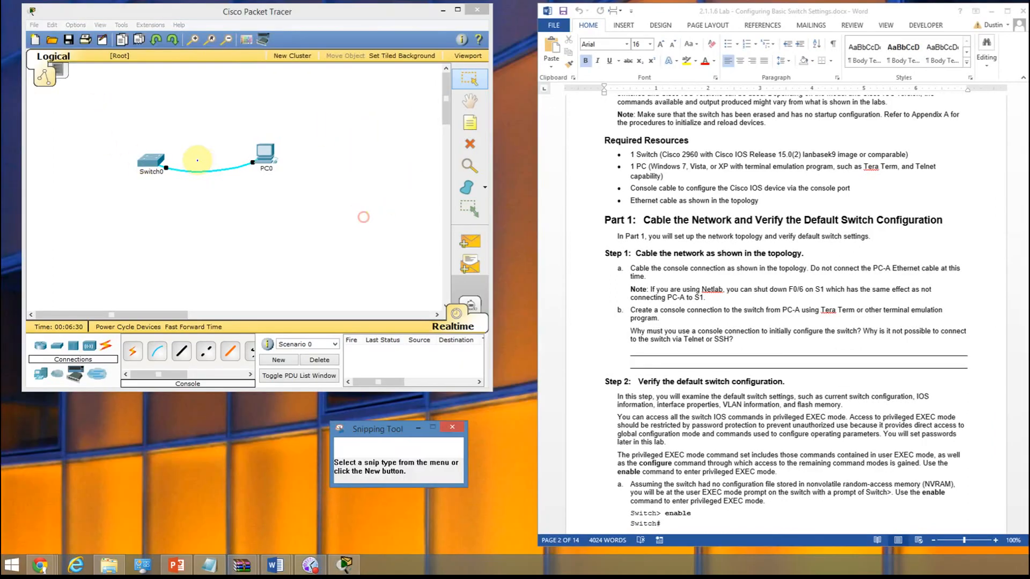
pyautogui.click(96, 29)
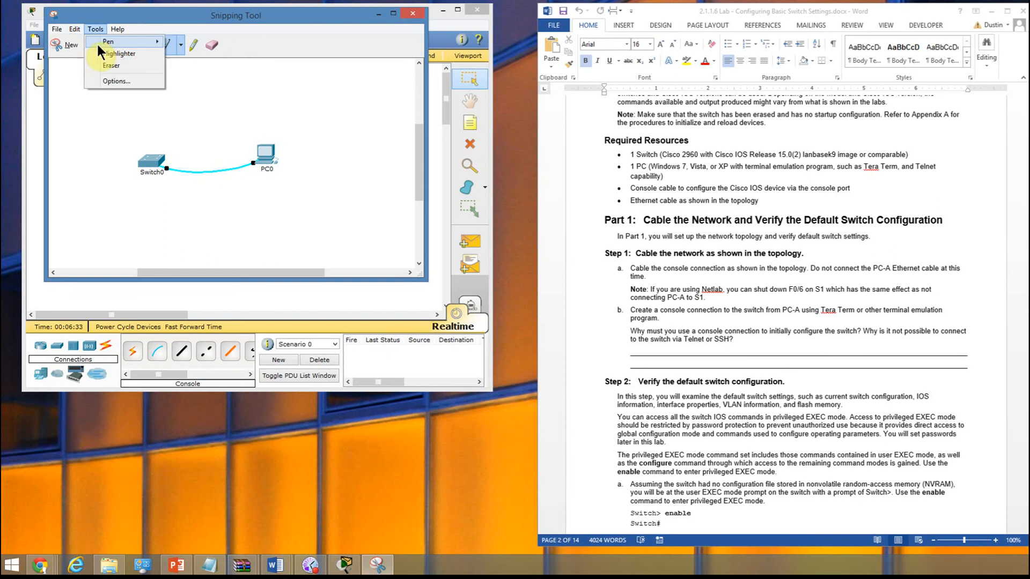
pyautogui.click(84, 41)
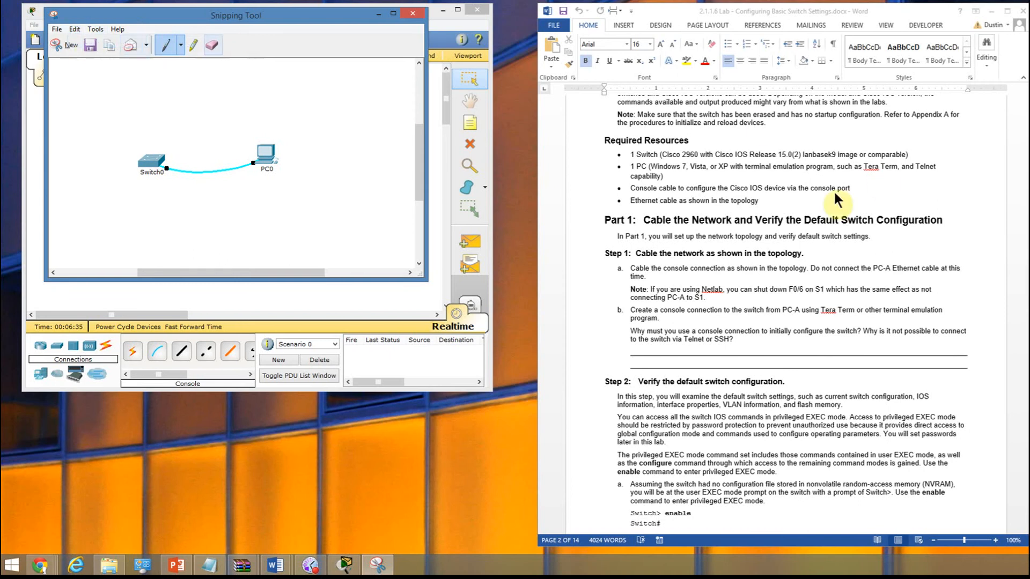
# - Paste the topology snip below instruction a of Step 1 in the Word lab document and shrink the picture slightly
pyautogui.click(657, 278)
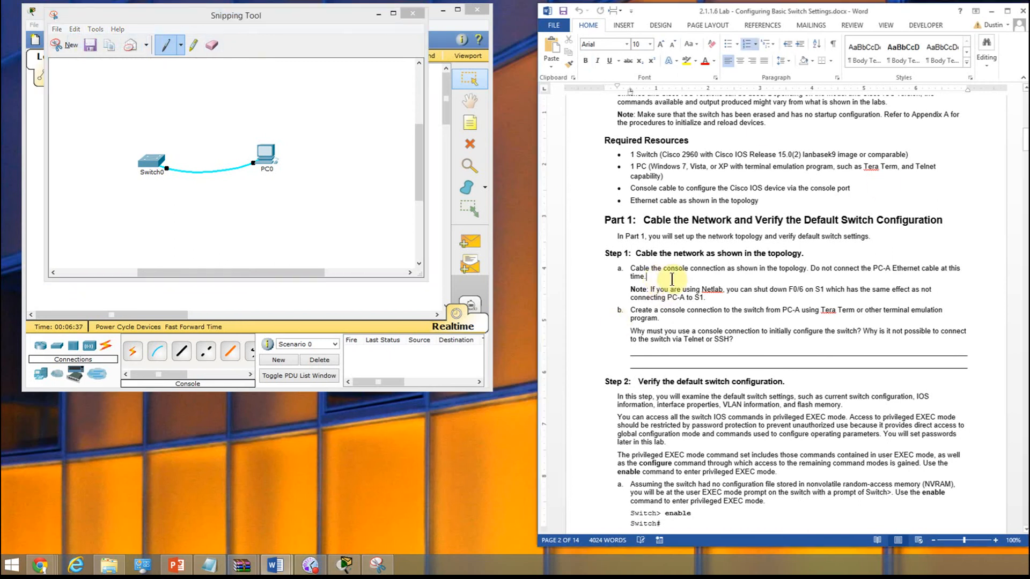
pyautogui.press('Return')
pyautogui.hotkey('ctrl', 'v')
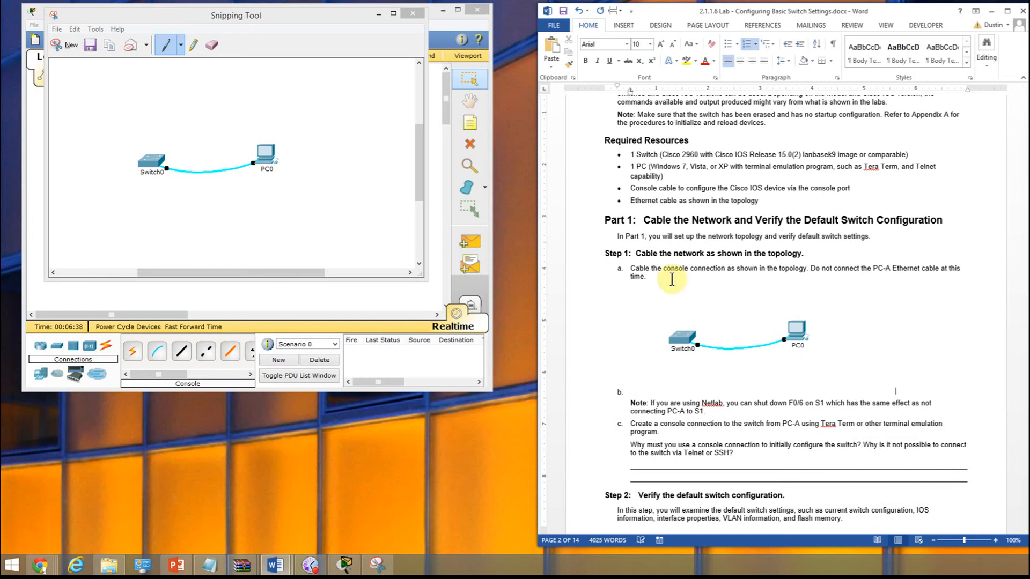
pyautogui.click(790, 345)
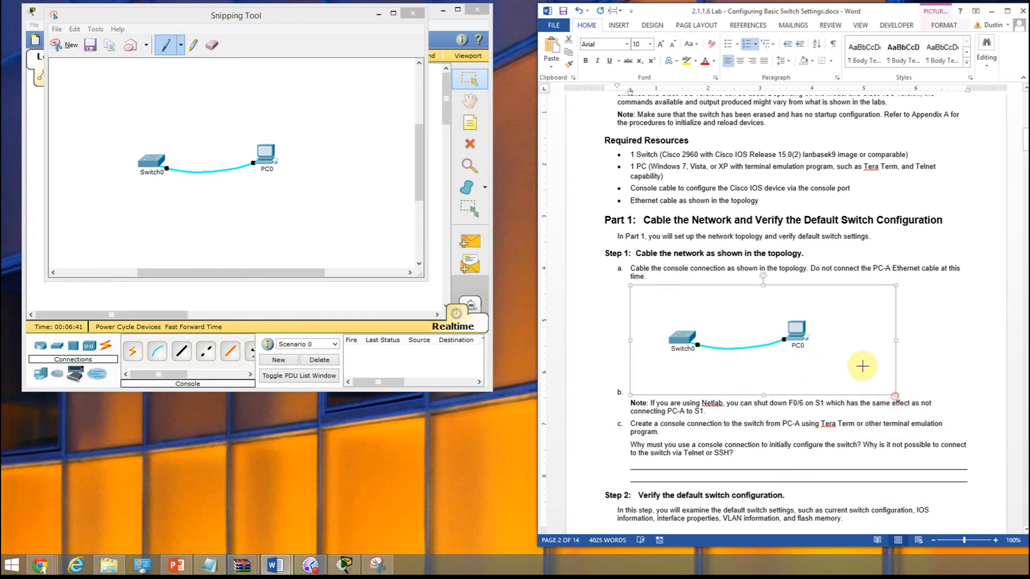
pyautogui.moveTo(862, 366); pyautogui.dragTo(839, 371)
pyautogui.click(703, 380)
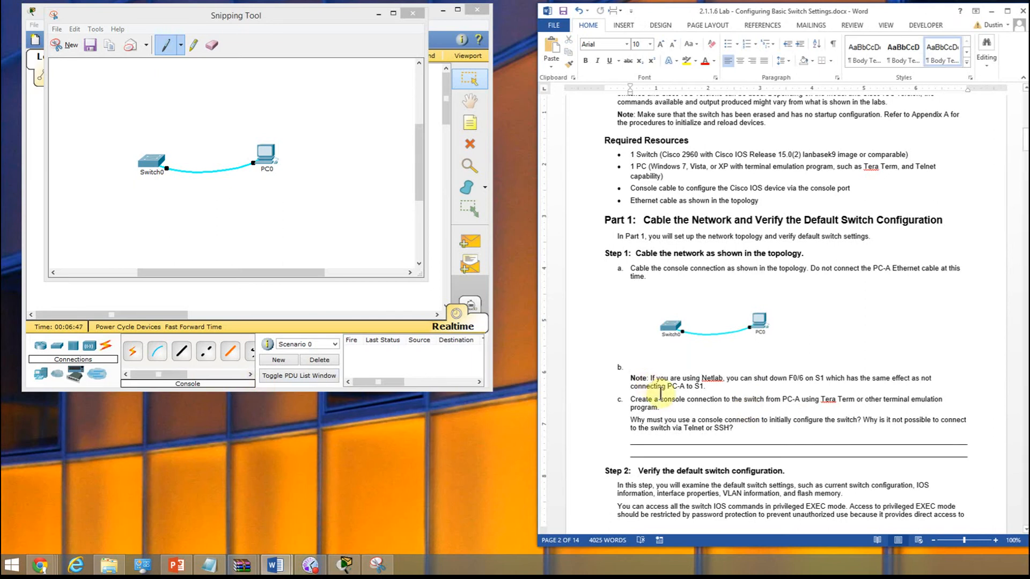
# - Try to remove the extra list item b between the pasted picture and the Note paragraph
pyautogui.click(621, 370)
pyautogui.click(631, 378)
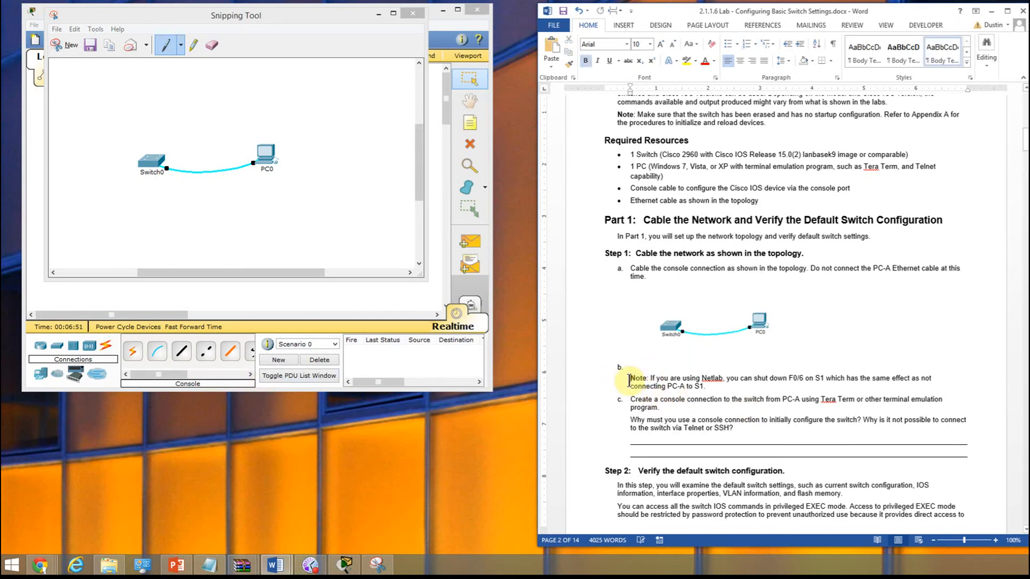
pyautogui.press('Delete')
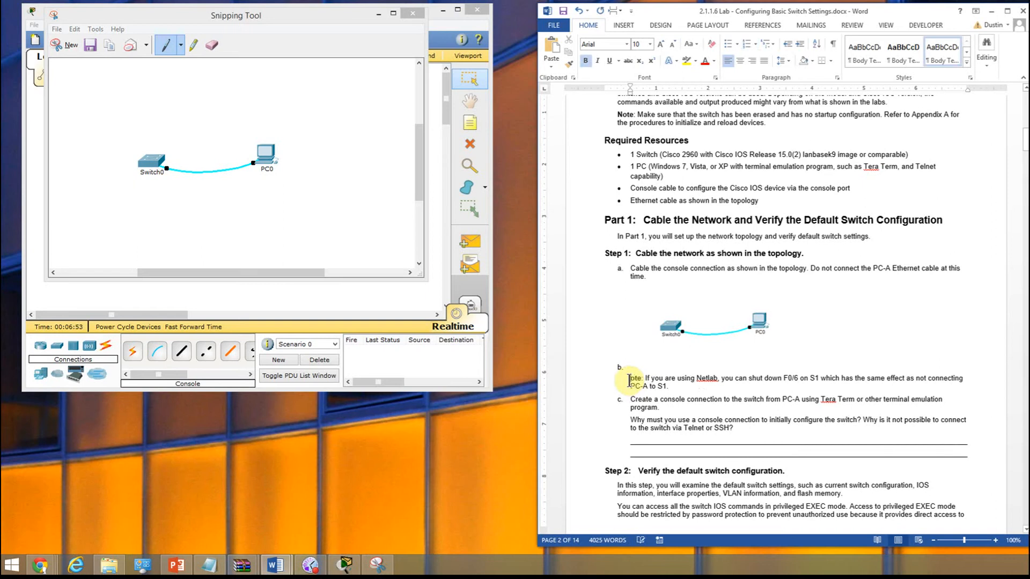
pyautogui.write('N')
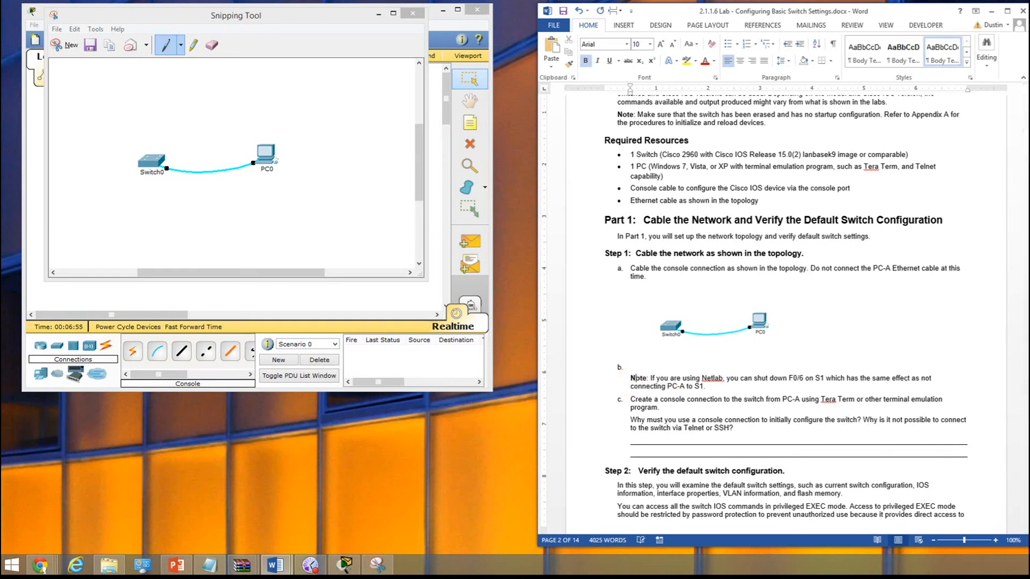
pyautogui.press('BackSpace')
pyautogui.press('BackSpace')
pyautogui.press('BackSpace')
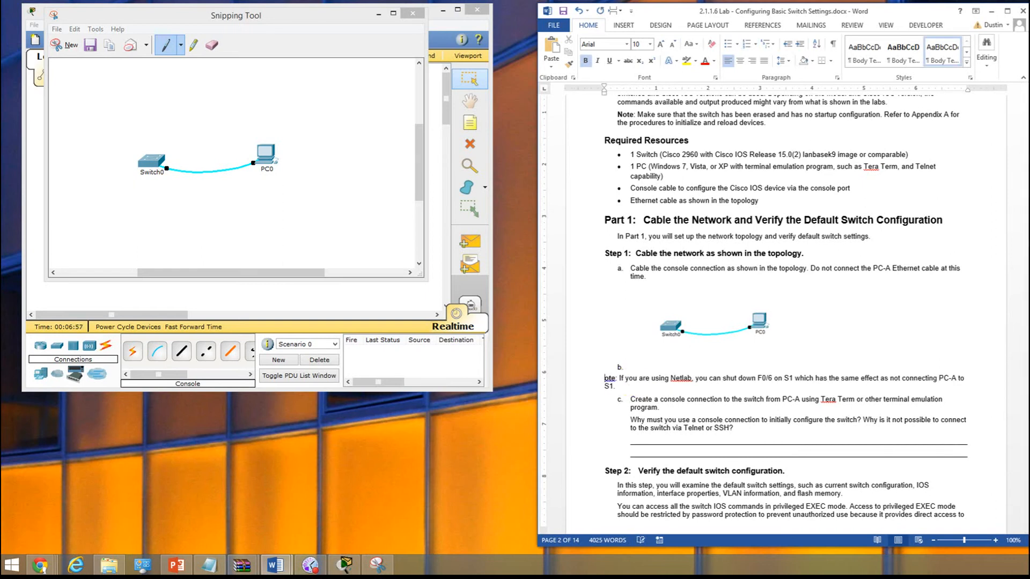
pyautogui.press('BackSpace')
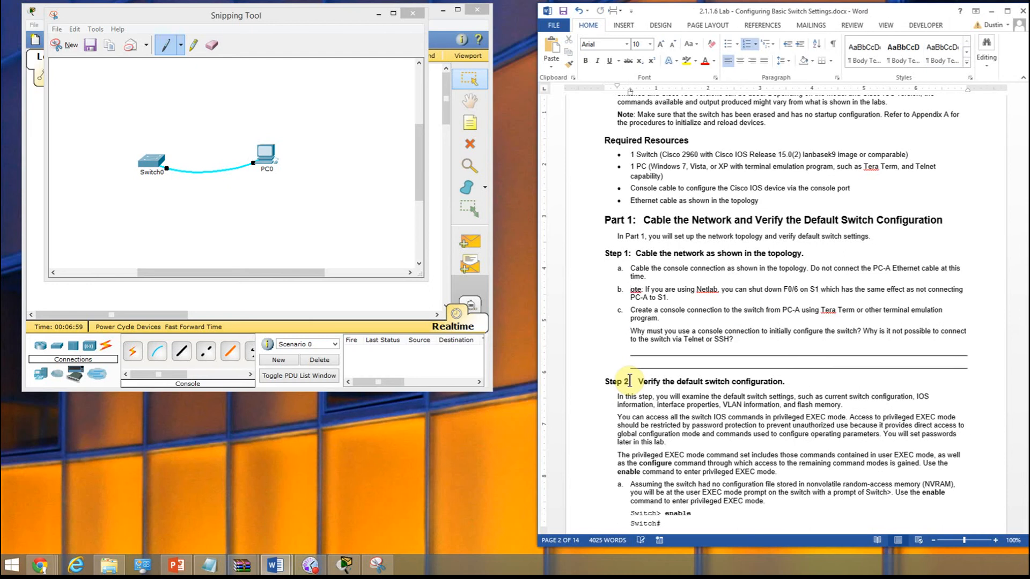
# - Undo the last deletion to bring back the topology picture, and clear the selection of the list numbering
pyautogui.click(579, 14)
pyautogui.click(620, 368)
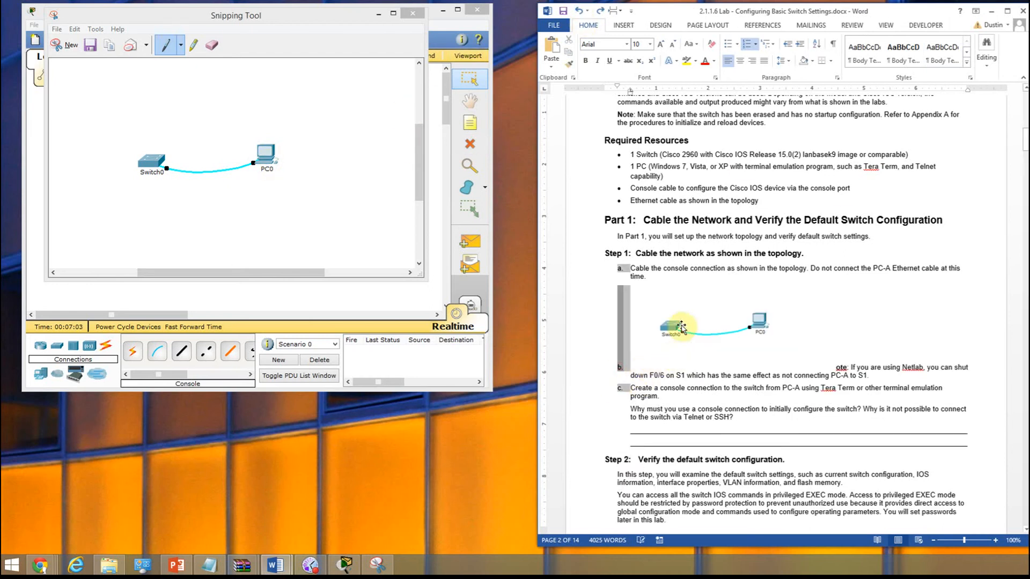
pyautogui.click(706, 383)
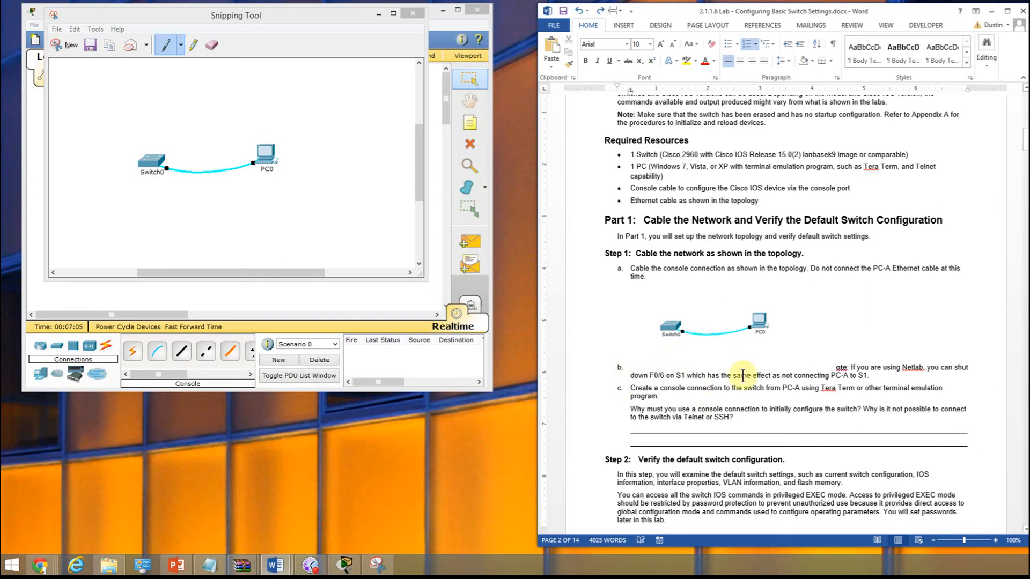
pyautogui.click(670, 397)
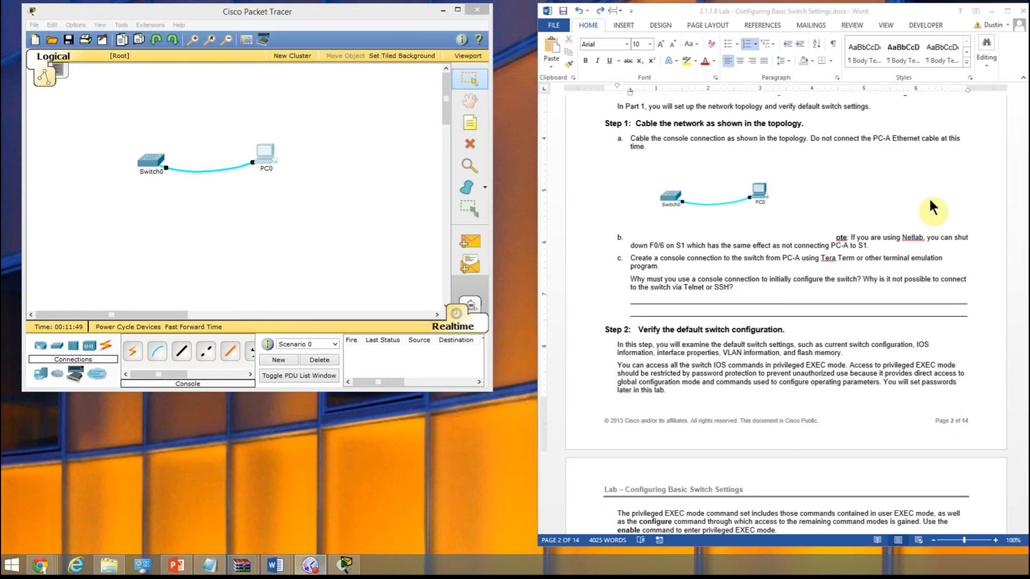
# - Open a terminal session on PC0 at 9600 bits per second and move its window slightly upward
pyautogui.click(299, 209)
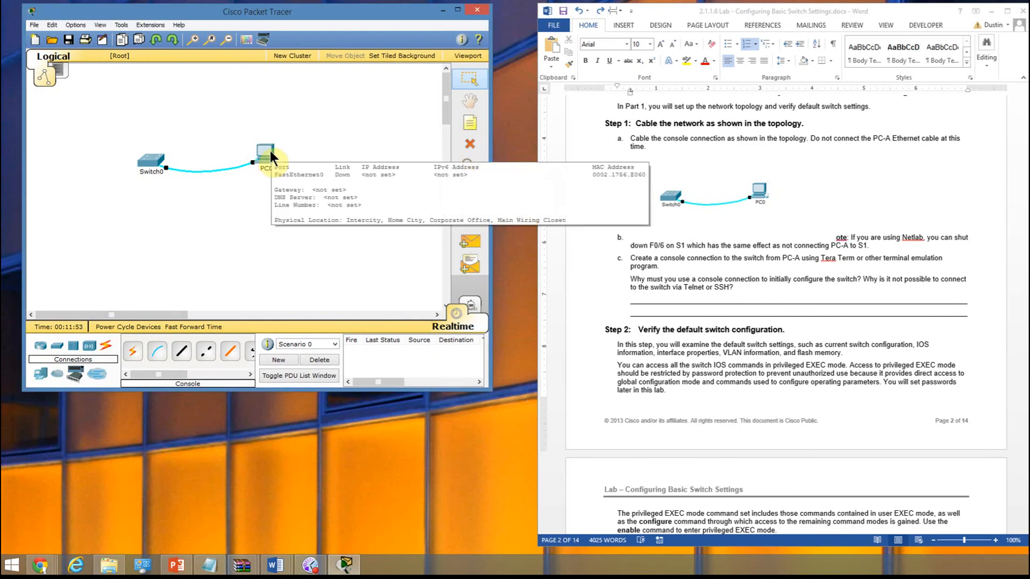
pyautogui.click(271, 157)
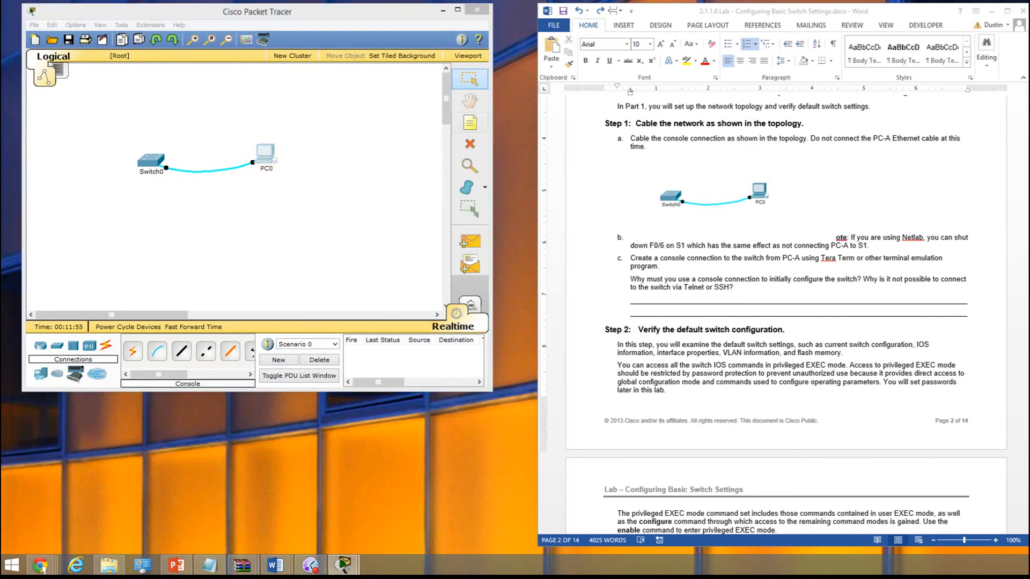
pyautogui.moveTo(1029, 176); pyautogui.dragTo(288, 171)
pyautogui.click(277, 246)
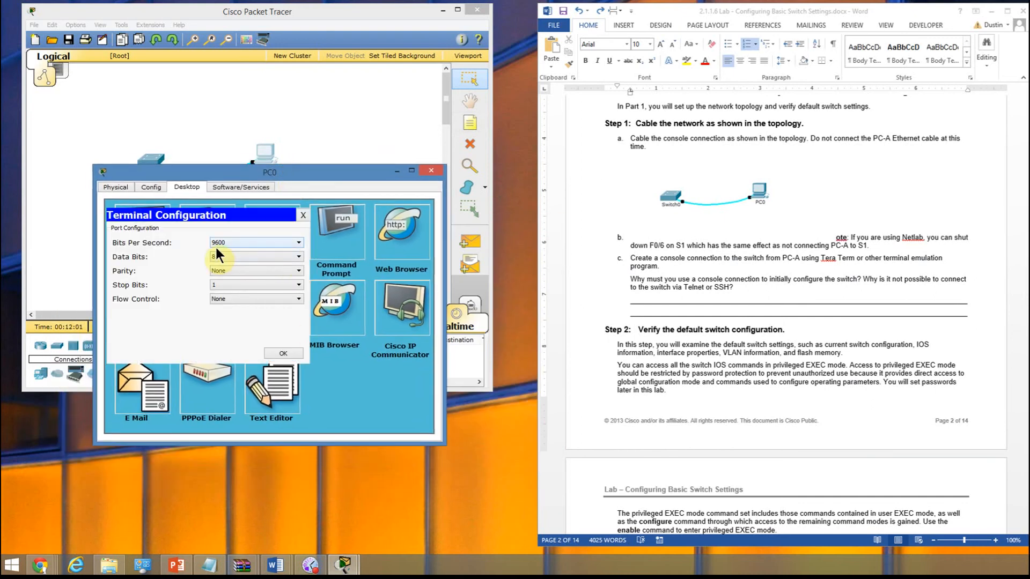
pyautogui.click(282, 355)
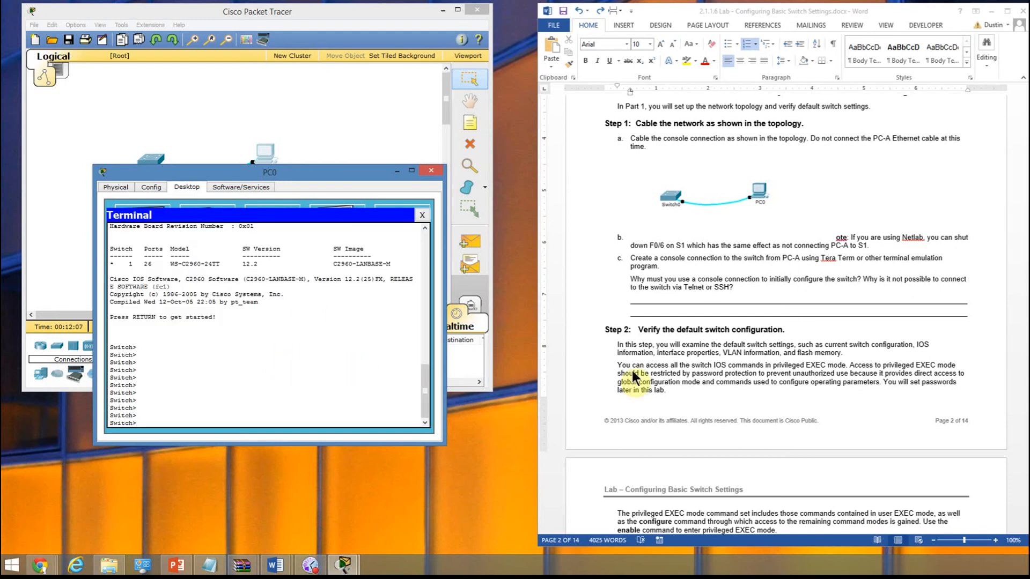
pyautogui.moveTo(341, 172); pyautogui.dragTo(353, 145)
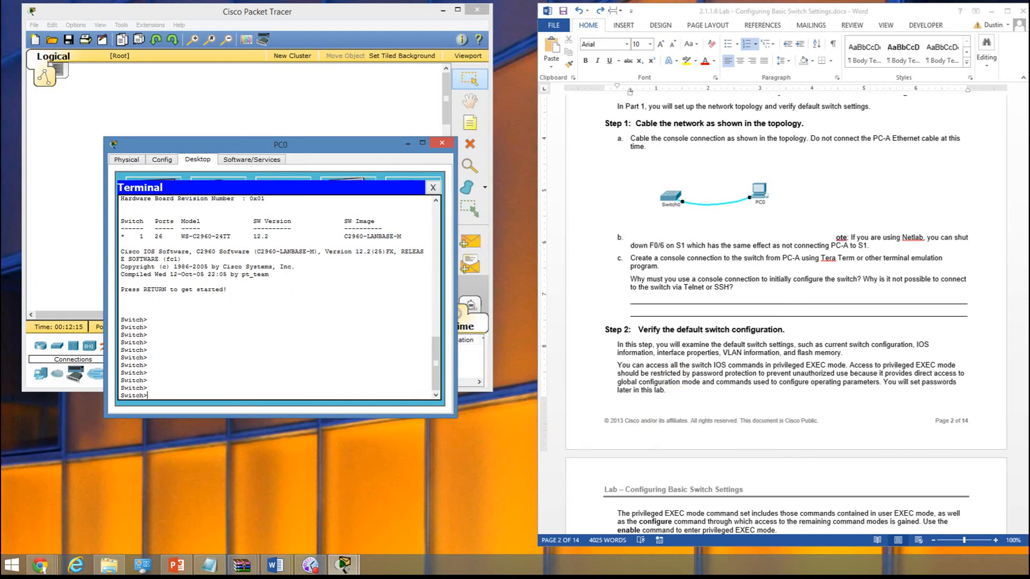
# - Capture the PC0 terminal window with the Snipping Tool and copy the snip
pyautogui.press('super')
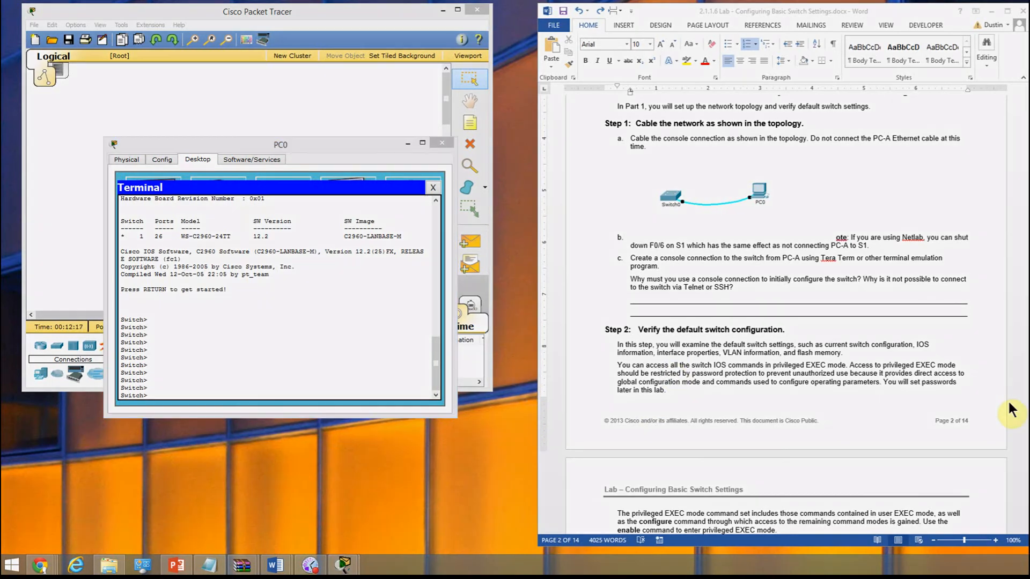
pyautogui.write('snip')
pyautogui.press('Return')
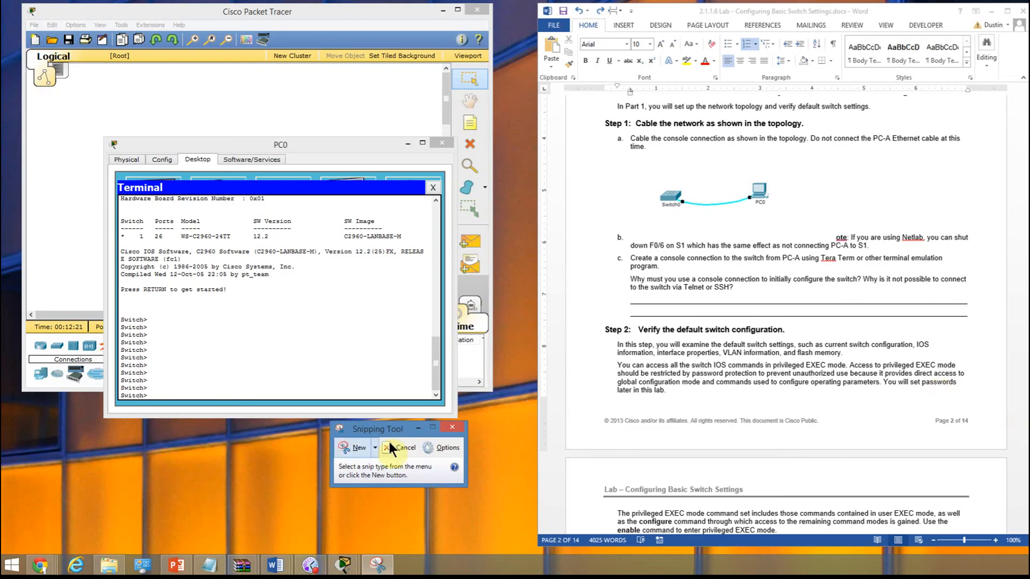
pyautogui.click(356, 446)
pyautogui.moveTo(77, 125); pyautogui.dragTo(474, 423)
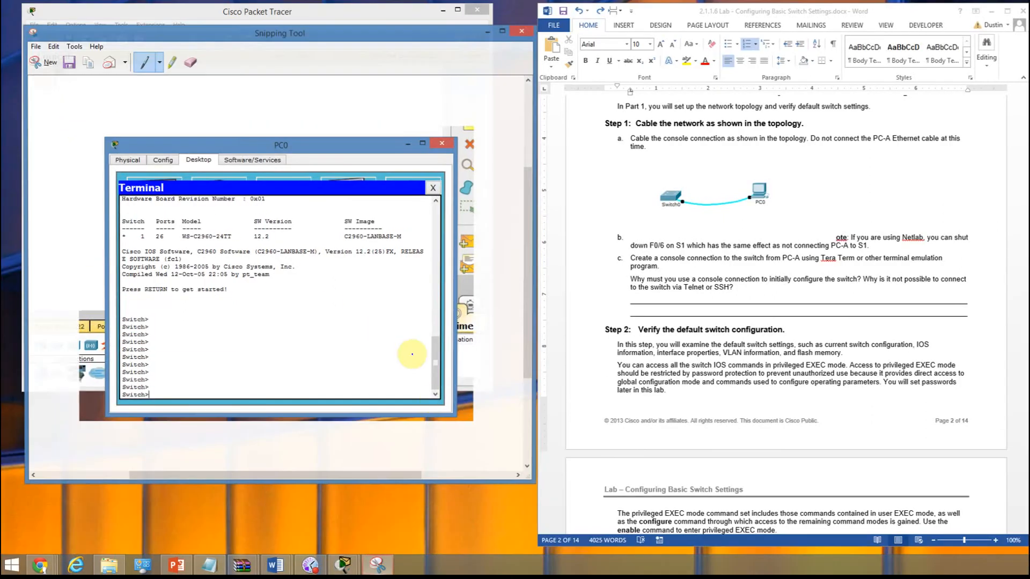
pyautogui.click(52, 47)
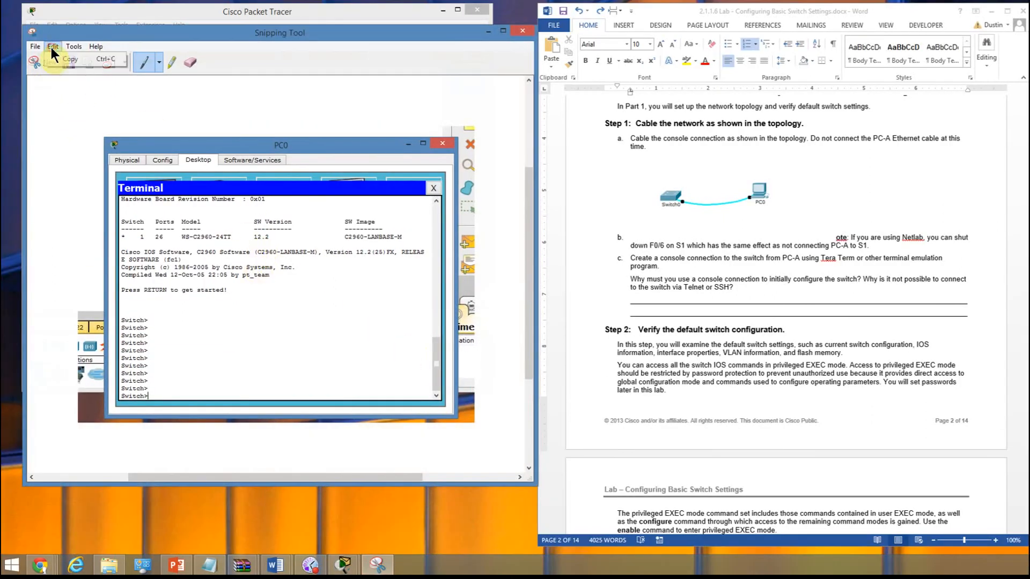
pyautogui.click(67, 59)
# - Paste the terminal snip on a new unnumbered line below instruction c of Step 1 in the Word lab document
pyautogui.click(672, 269)
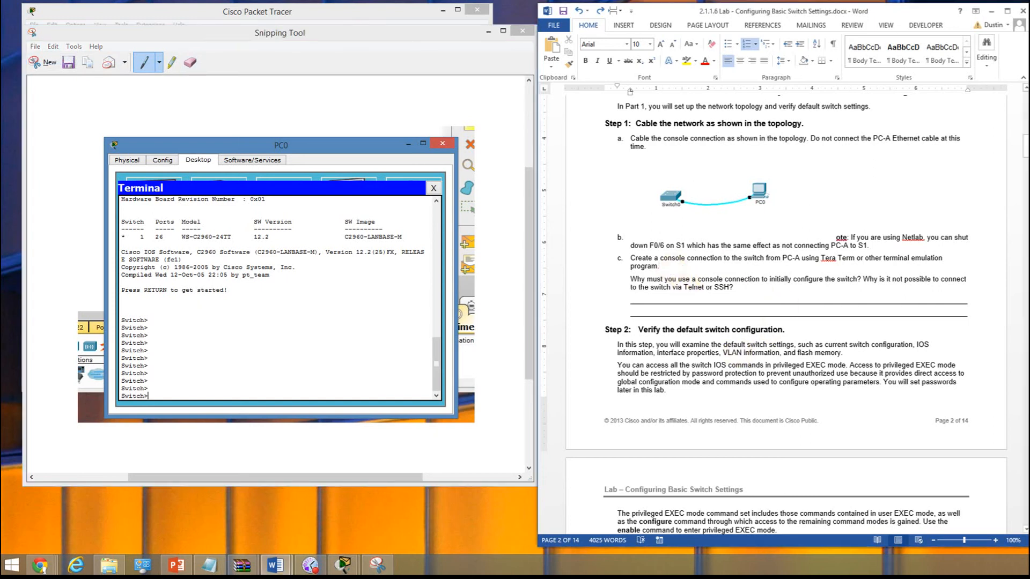
pyautogui.press('Return')
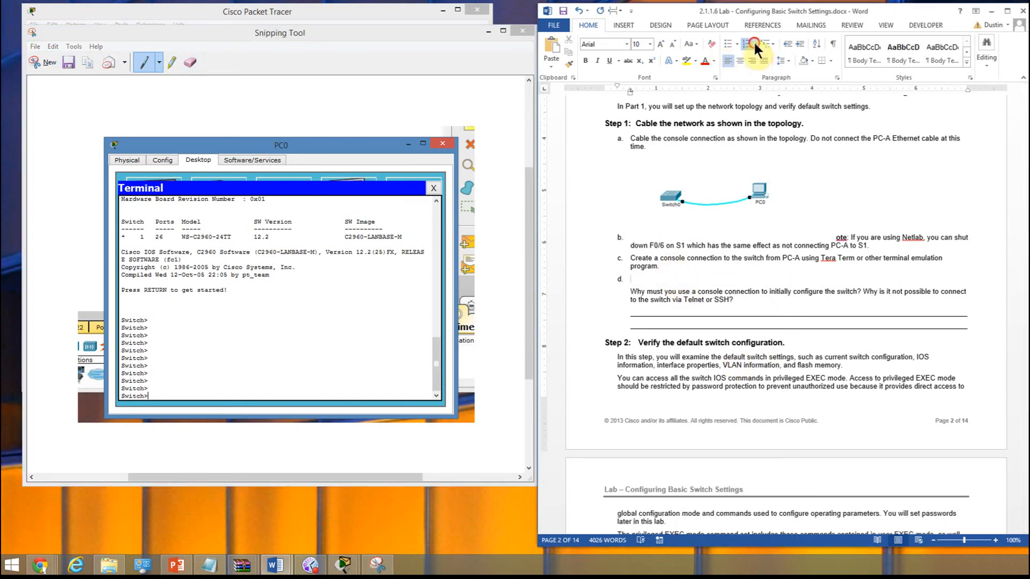
pyautogui.click(755, 43)
pyautogui.click(754, 86)
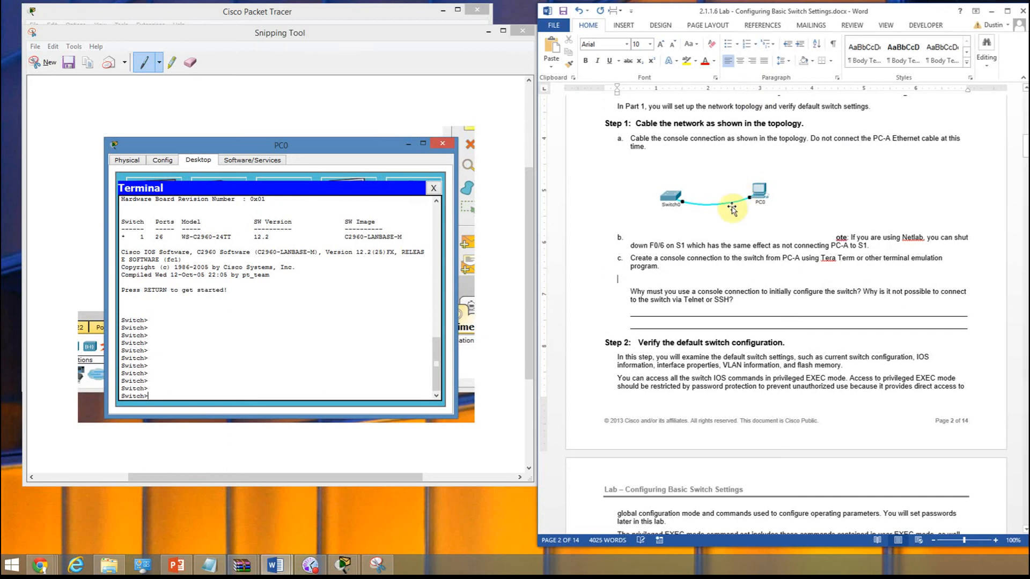
pyautogui.hotkey('ctrl', 'v')
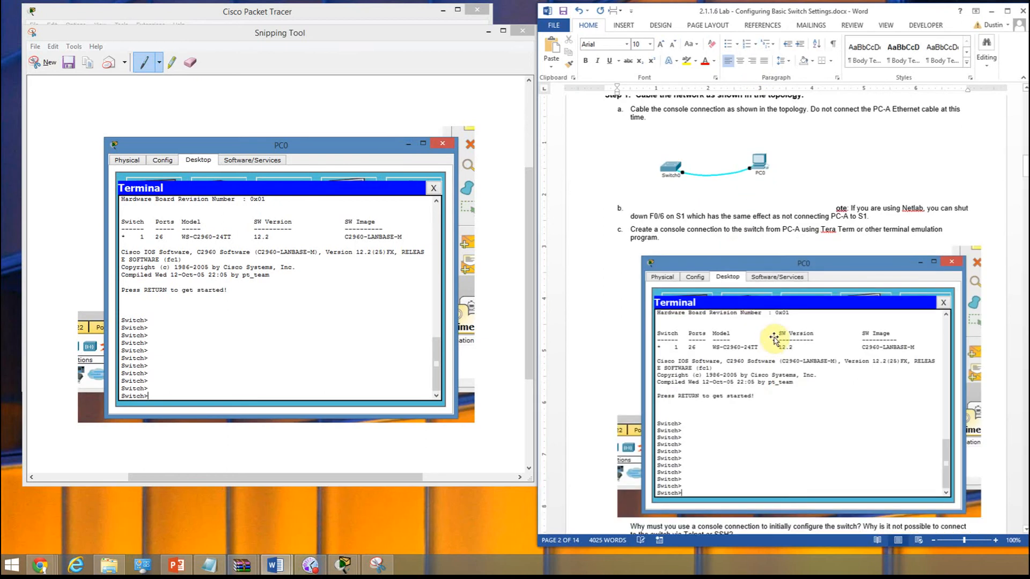
# - Shrink the pasted terminal picture to about half its size and discard the snip without saving it
pyautogui.click(772, 339)
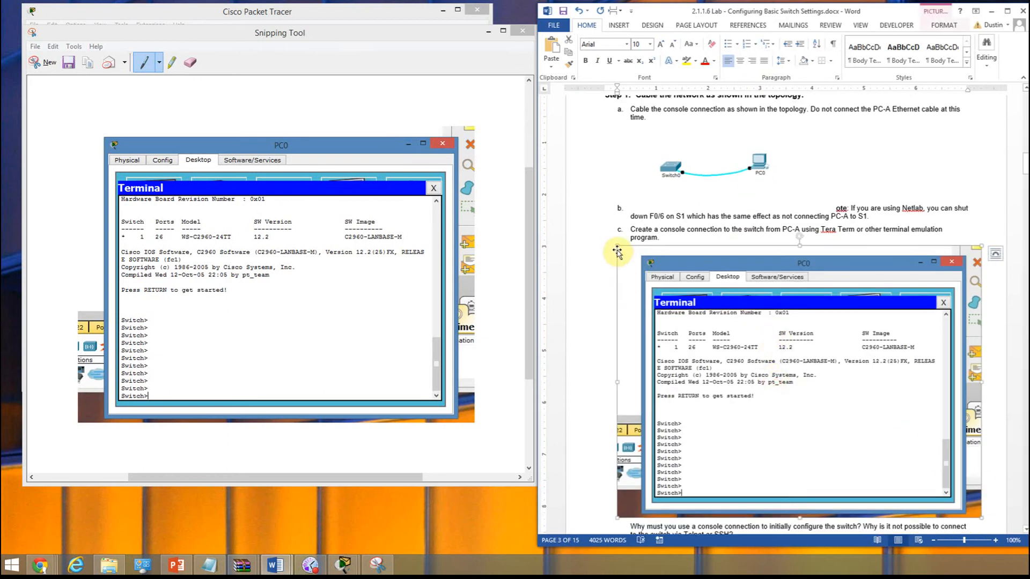
pyautogui.moveTo(615, 247); pyautogui.dragTo(851, 390)
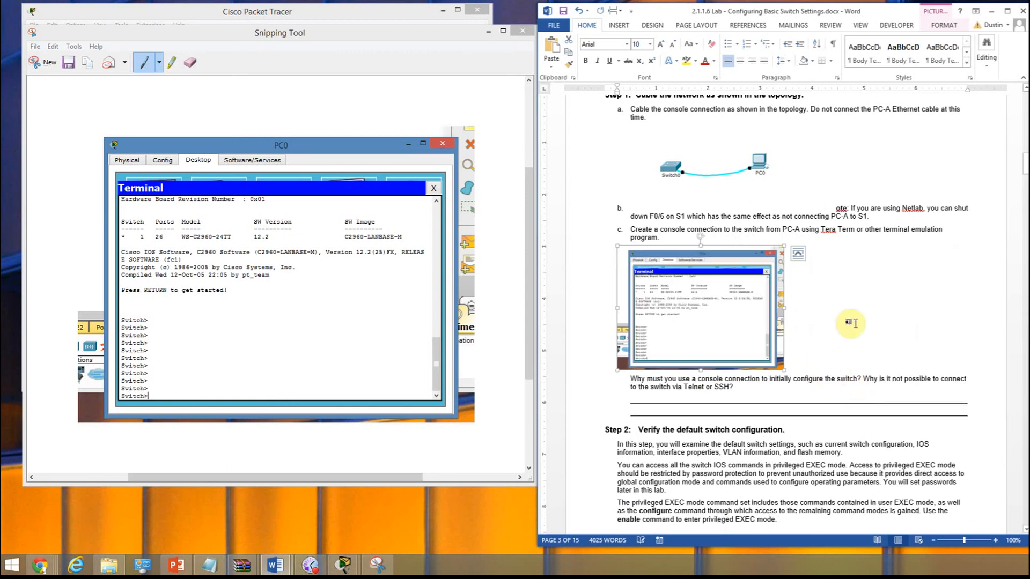
pyautogui.click(888, 335)
pyautogui.scroll(-5, 888, 336)
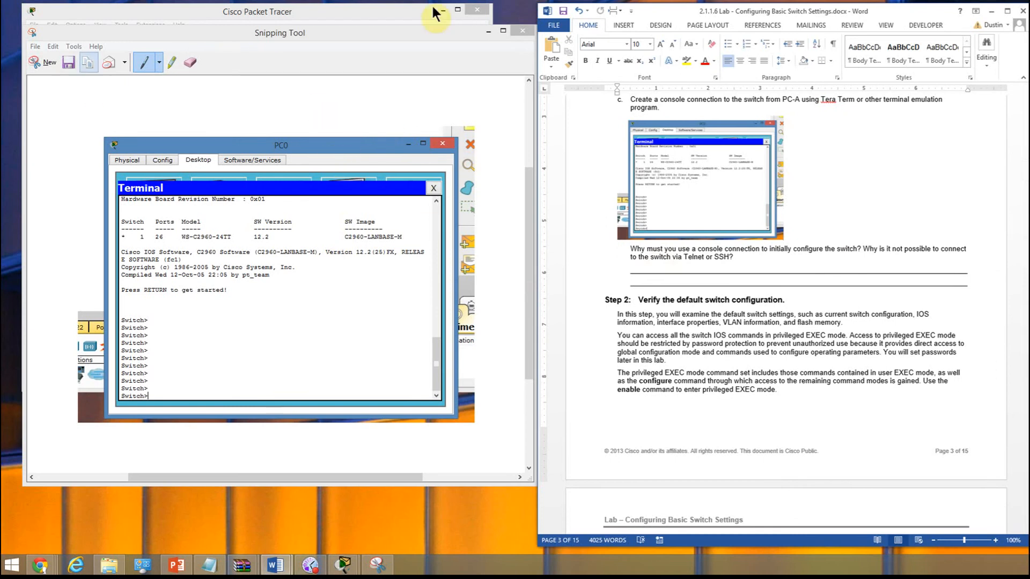
pyautogui.click(520, 30)
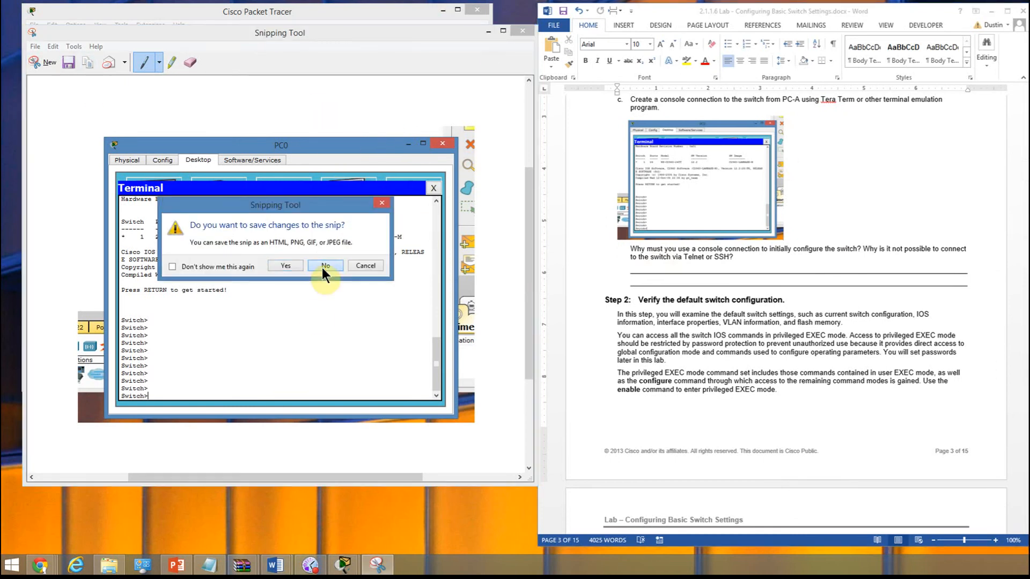
pyautogui.click(325, 265)
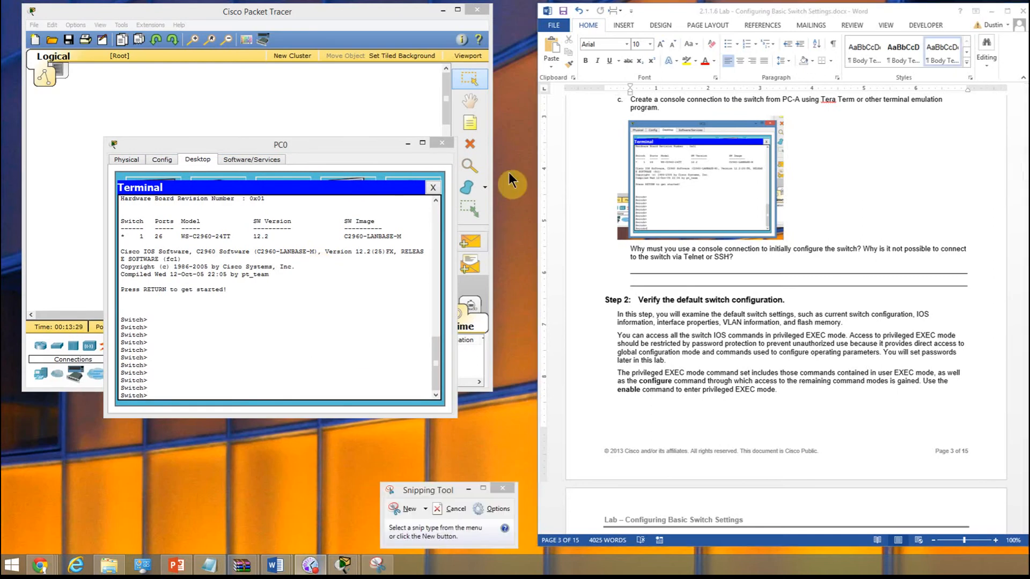
# - Delete the two blank answer lines below the question about the console connection
pyautogui.click(648, 289)
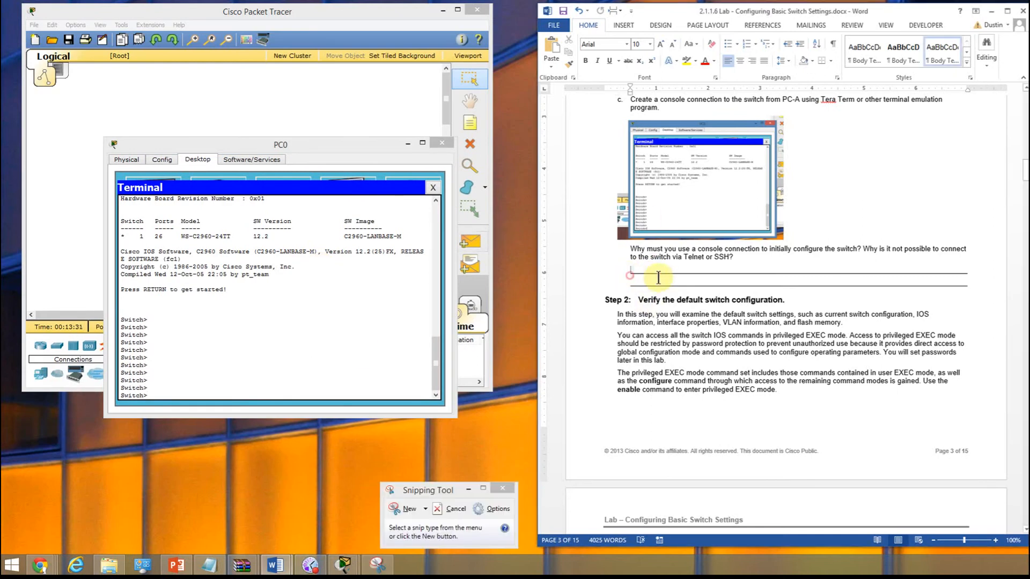
pyautogui.moveTo(853, 285); pyautogui.dragTo(924, 284)
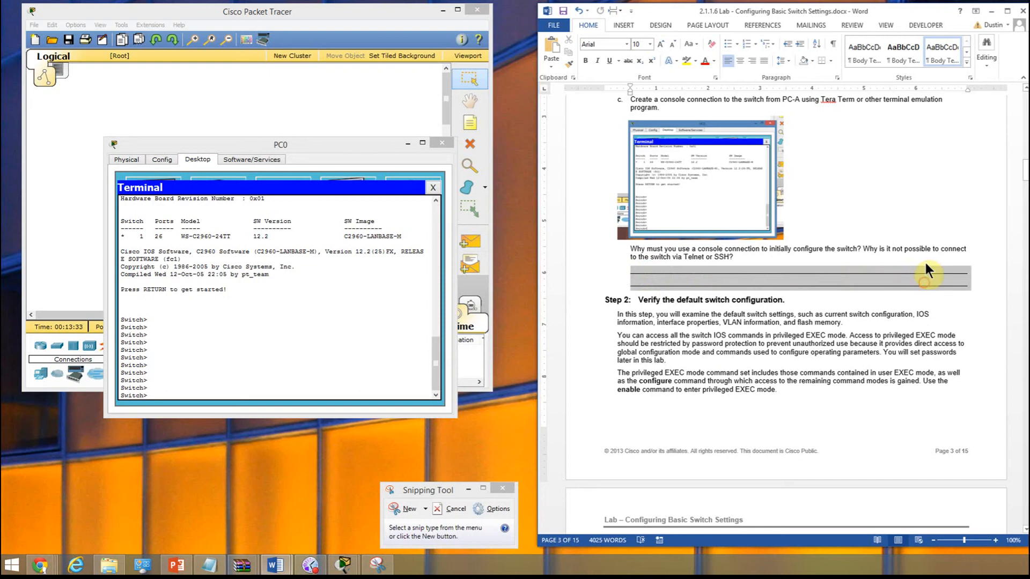
pyautogui.press('Delete')
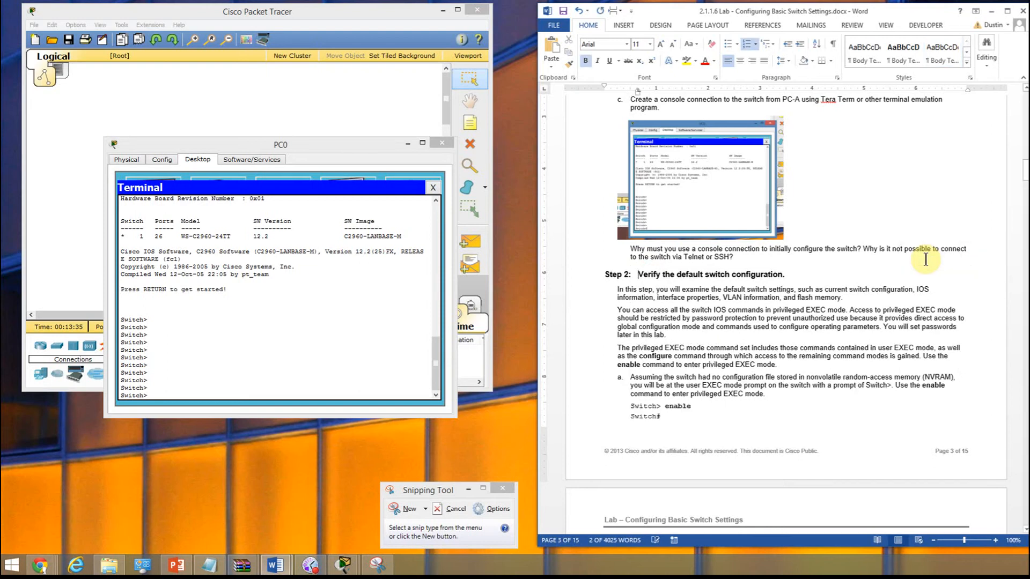
# - Add an answer line below the console connection question and set its text to red, size 14
pyautogui.click(744, 259)
pyautogui.press('Return')
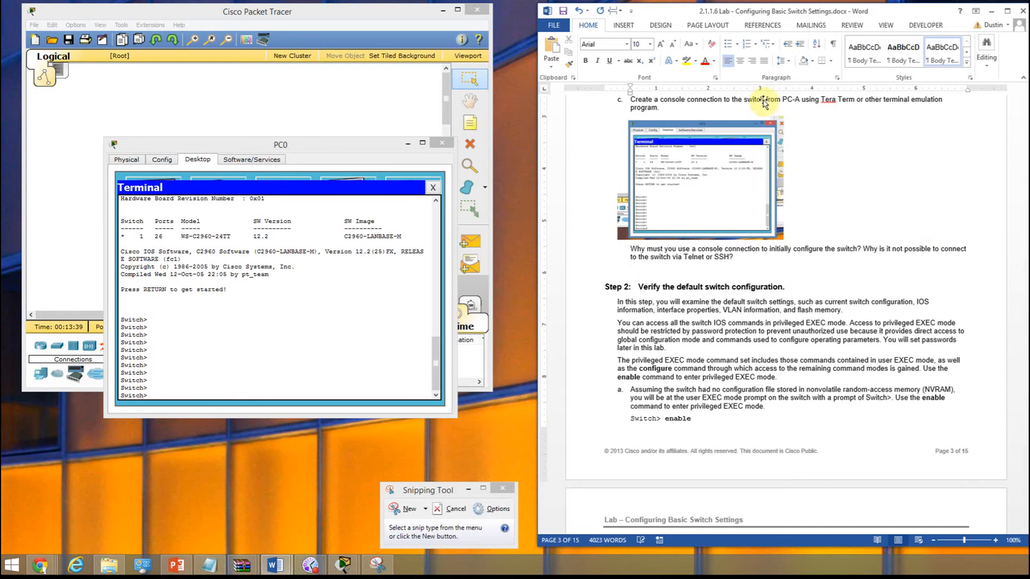
pyautogui.click(715, 60)
pyautogui.click(714, 157)
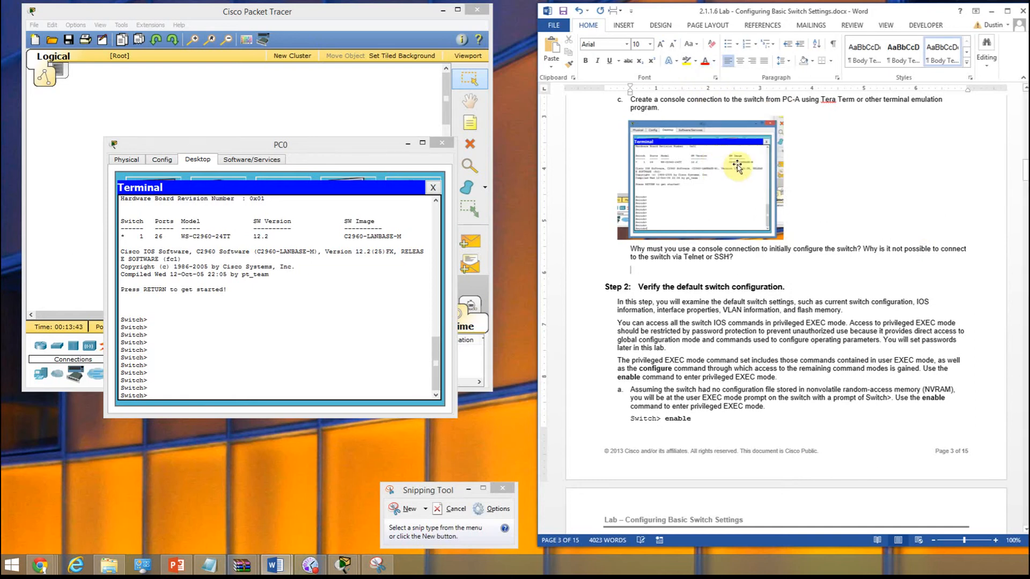
pyautogui.click(649, 44)
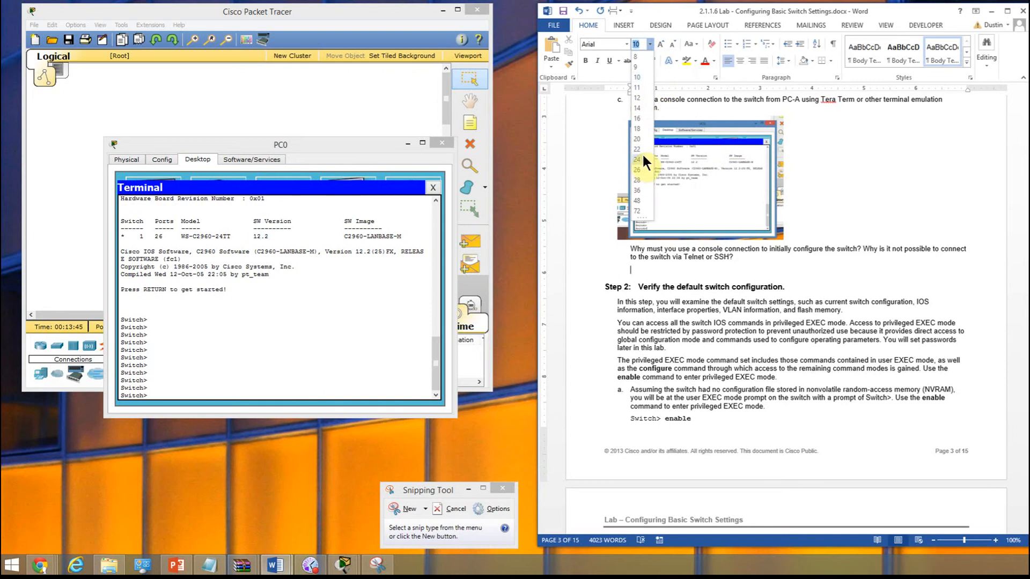
pyautogui.click(636, 109)
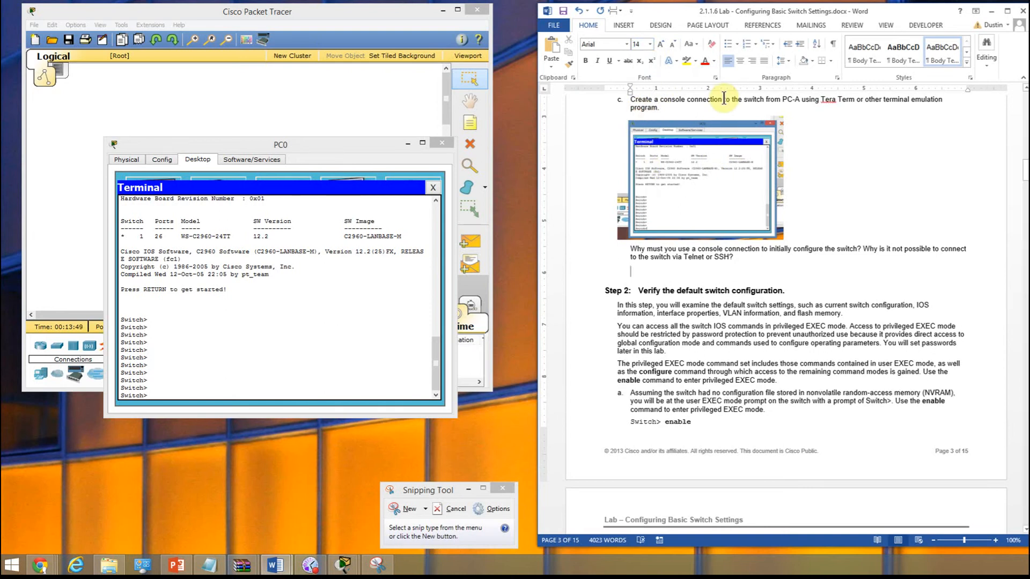
# - Write "New devices do not have an IP address." as the answer to the console connection question
pyautogui.write('Th')
pyautogui.press('BackSpace')
pyautogui.press('BackSpace')
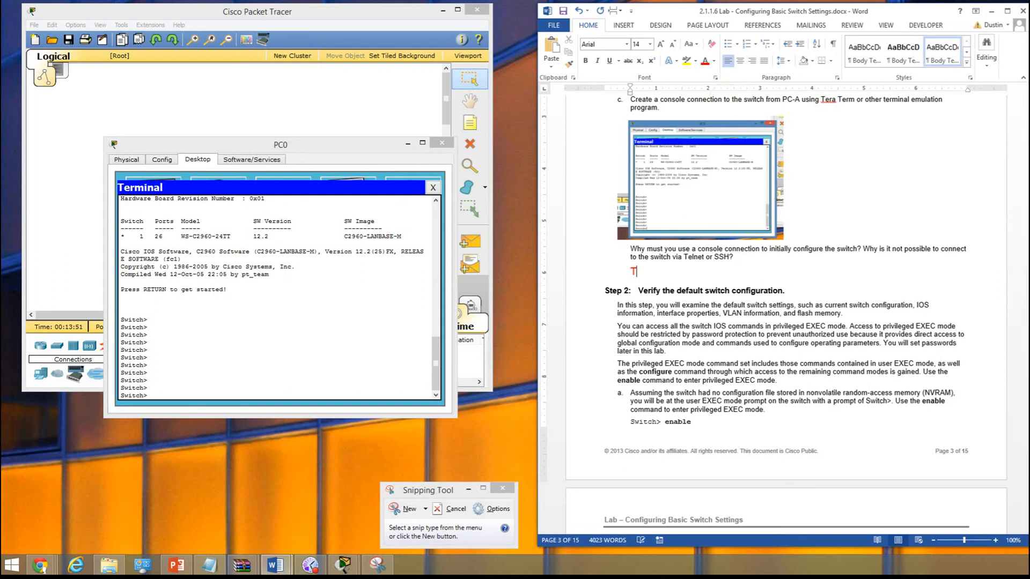
pyautogui.write('New devices do not have ar')
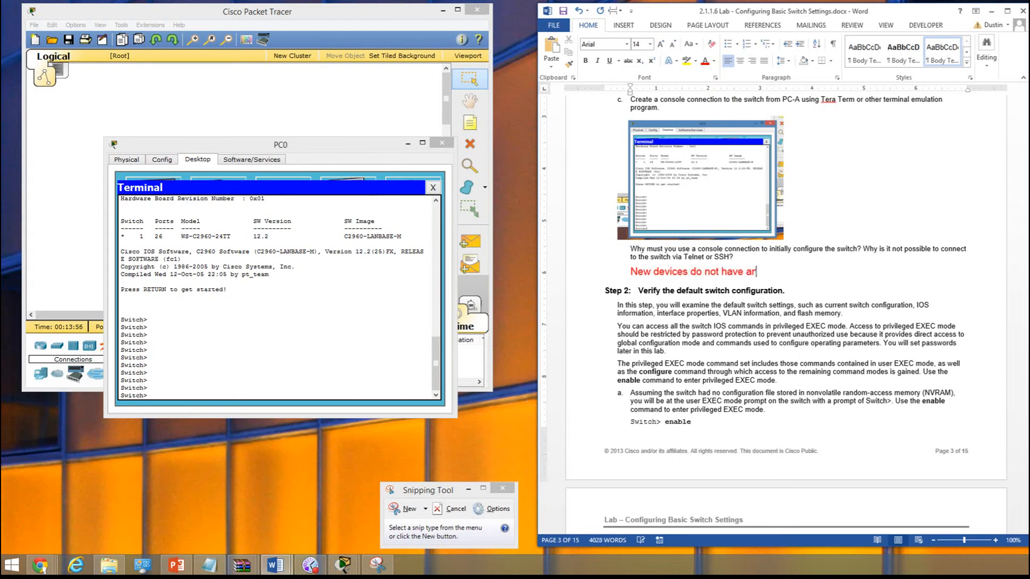
pyautogui.press('BackSpace')
pyautogui.write('n IP address to')
pyautogui.press('BackSpace')
pyautogui.press('BackSpace')
pyautogui.press('BackSpace')
pyautogui.press('BackSpace')
pyautogui.write('.')
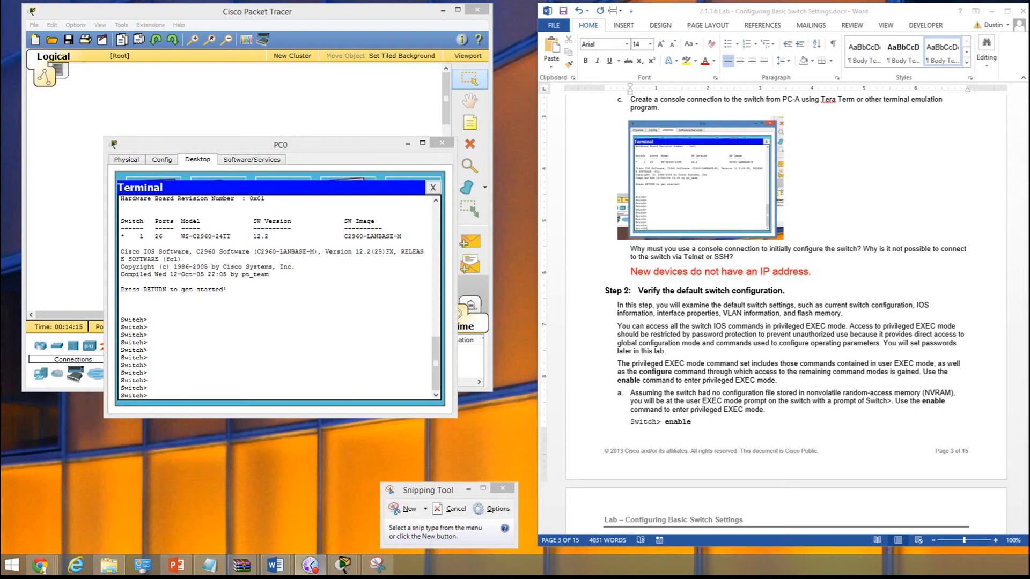
# - Continue the console connection answer with "Once the device has been given an IP address"
pyautogui.click(812, 272)
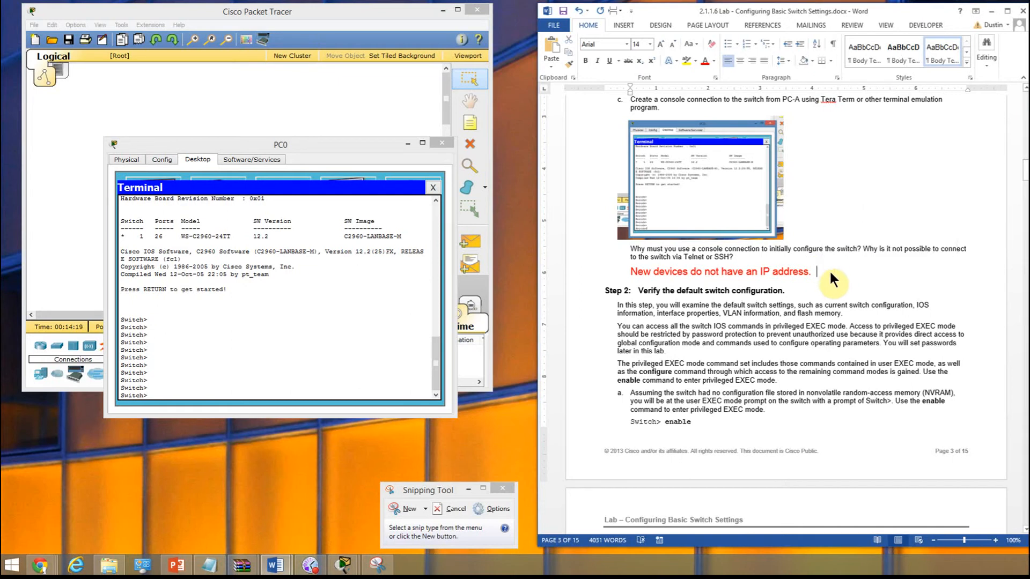
pyautogui.write('Once t')
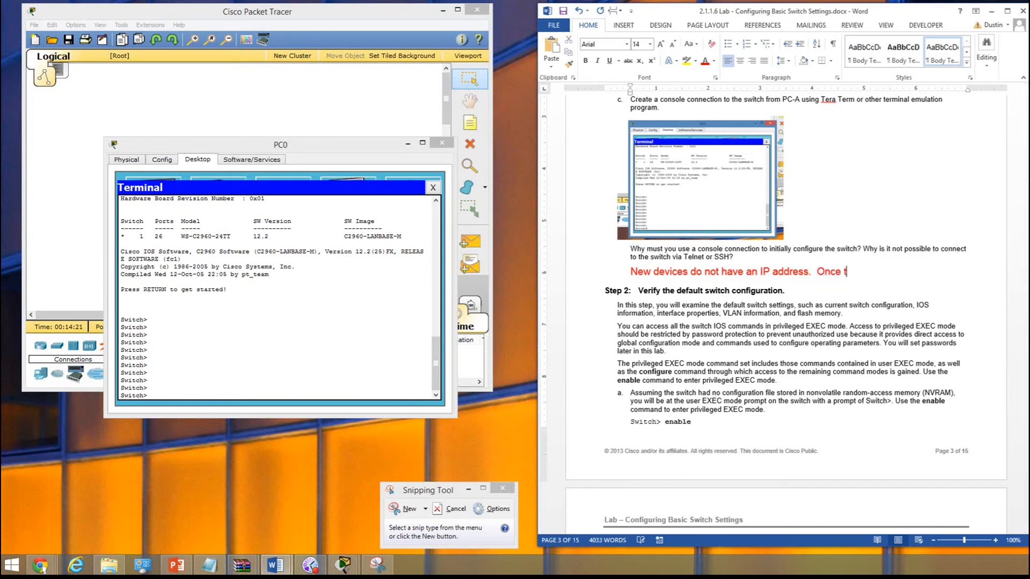
pyautogui.write('he device has been givne')
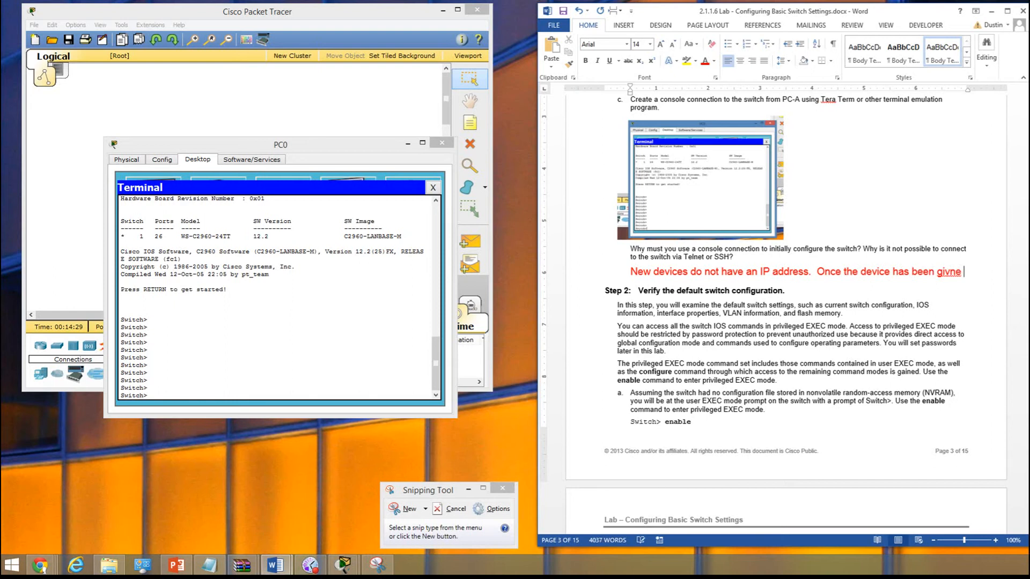
pyautogui.press('BackSpace')
pyautogui.press('BackSpace')
pyautogui.press('BackSpace')
pyautogui.write('en an IP a')
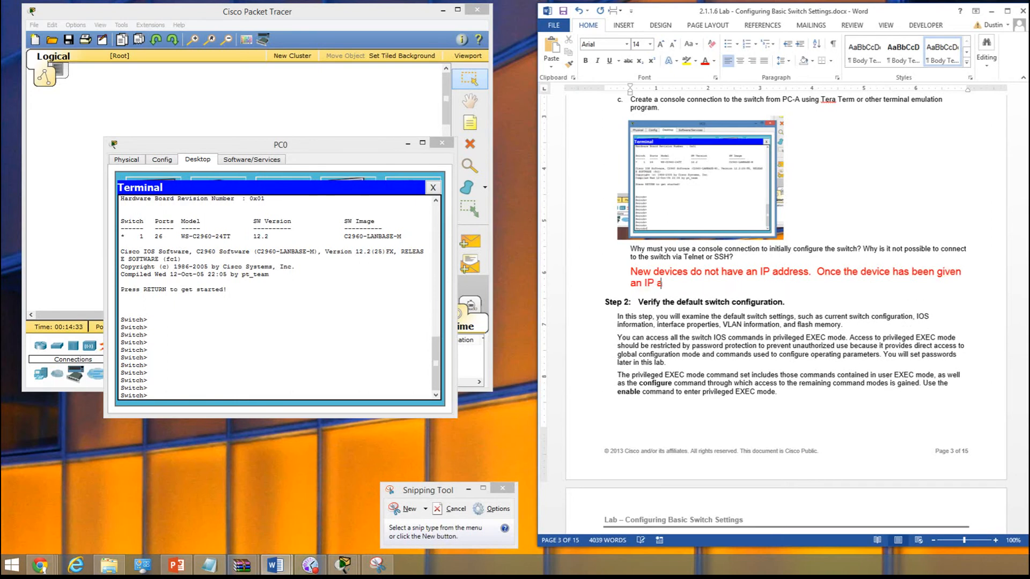
pyautogui.write('ddress')
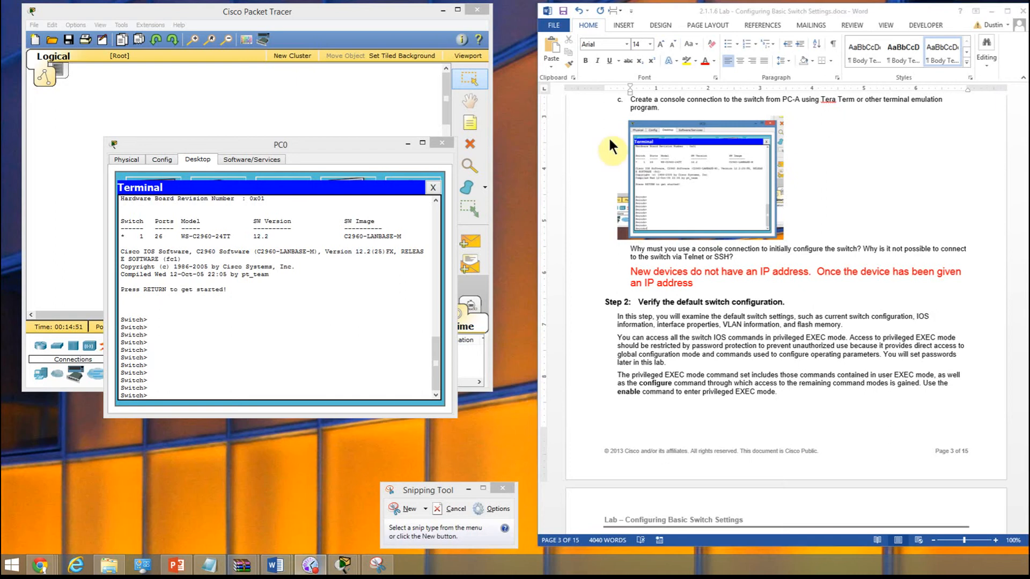
# - Finish the console connection answer with "connection can be established through SSH or telnet"
pyautogui.click(697, 286)
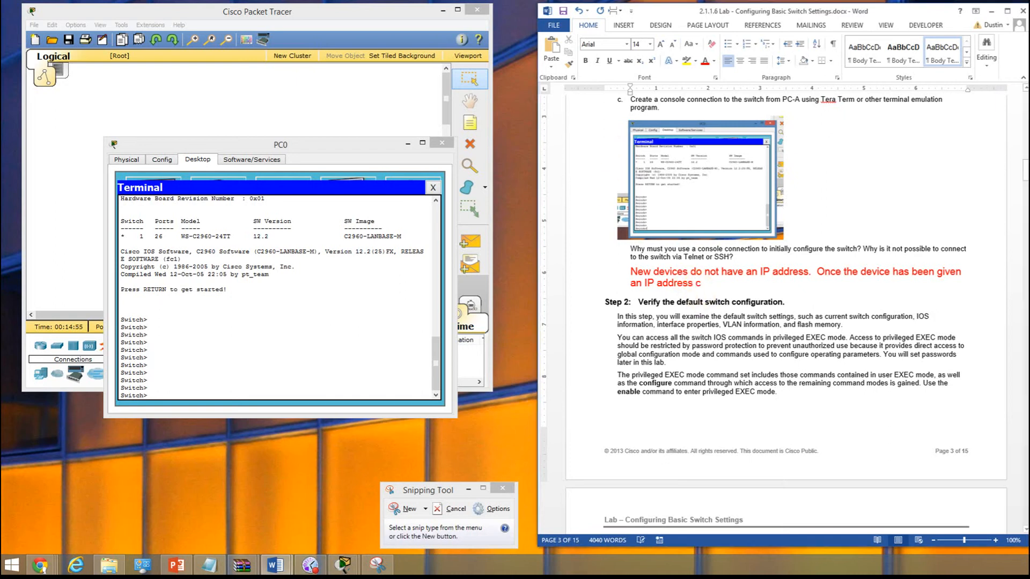
pyautogui.write('connection can be')
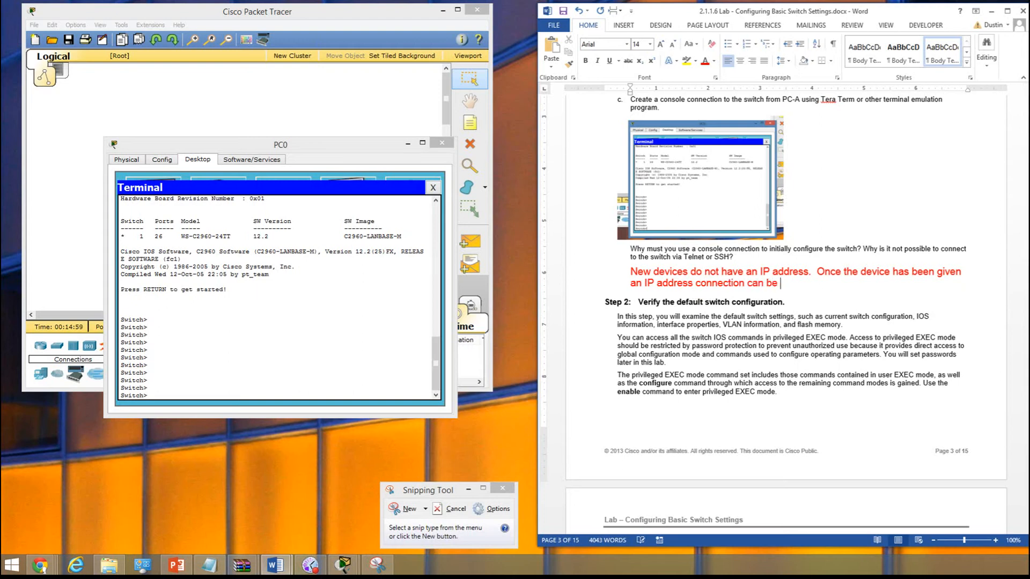
pyautogui.write(' established through ss')
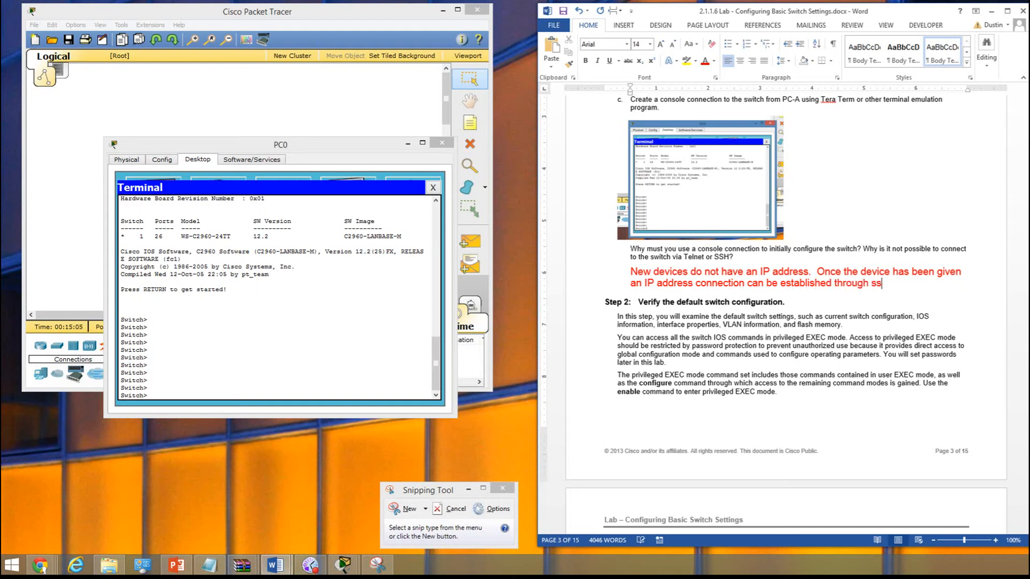
pyautogui.press('BackSpace')
pyautogui.write('SSH')
pyautogui.write(' or ')
pyautogui.write('tlenet')
pyautogui.press('BackSpace')
pyautogui.press('BackSpace')
pyautogui.press('BackSpace')
pyautogui.press('BackSpace')
pyautogui.press('BackSpace')
pyautogui.write('elnet')
pyautogui.hotkey('alt', 'p')
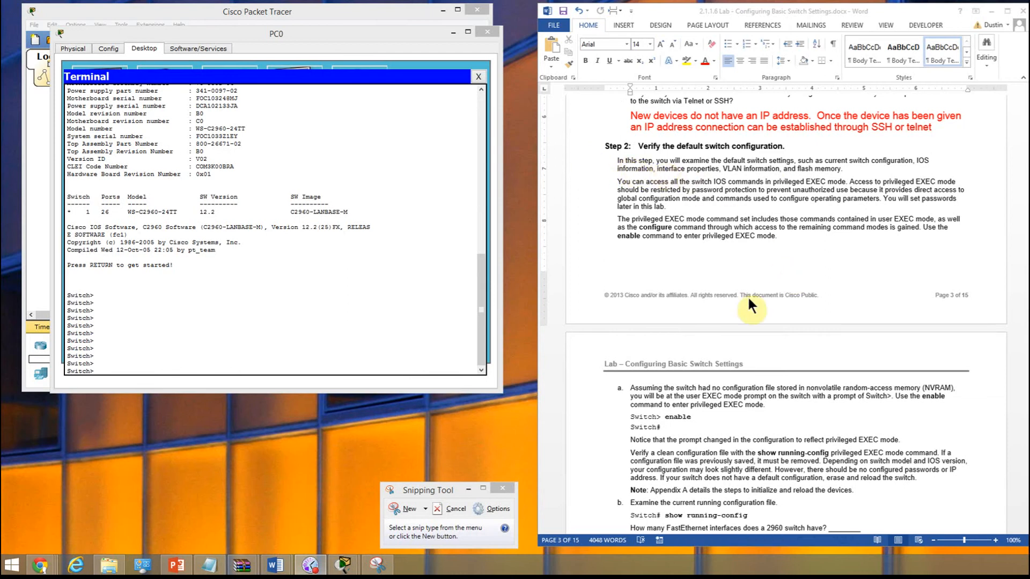
# - In PC0's terminal, enter privileged EXEC mode with "en" and display the running configuration with "show run"
pyautogui.click(111, 372)
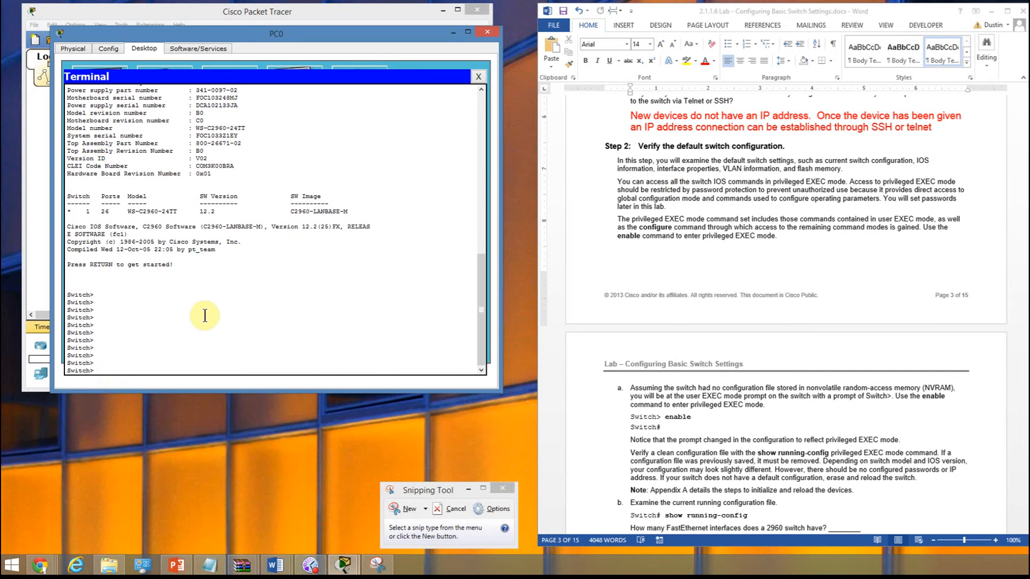
pyautogui.write('en')
pyautogui.press('Return')
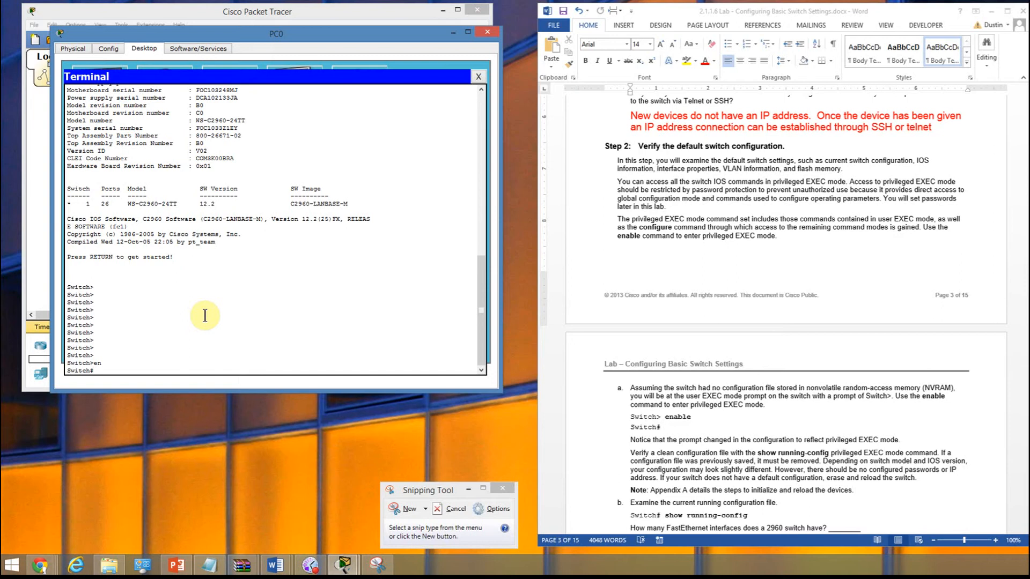
pyautogui.write('how run')
pyautogui.press('Return')
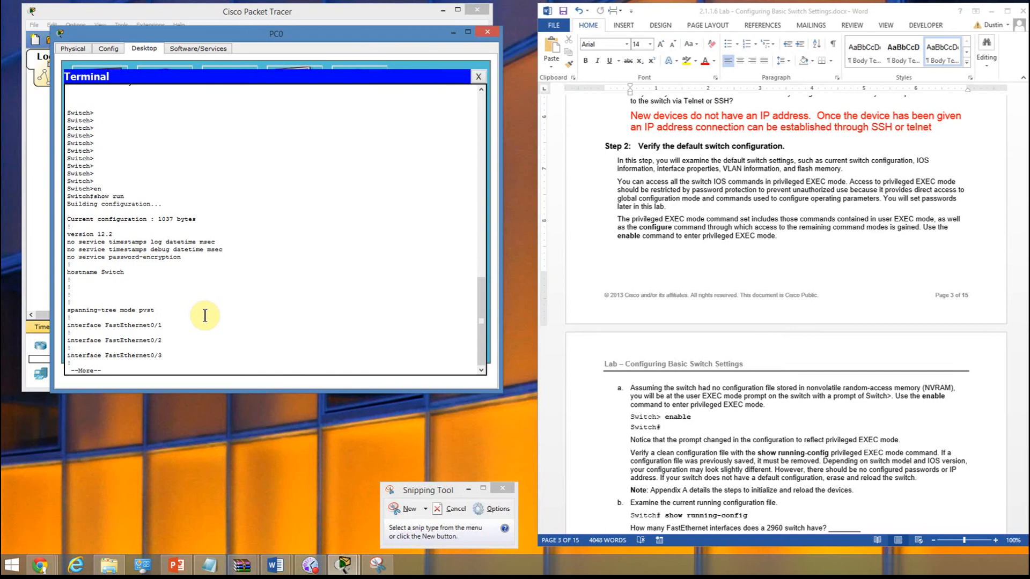
# - Page through the running configuration to examine the switch's FastEthernet, Gigabit Ethernet and VLAN interfaces
pyautogui.press('Return')
pyautogui.press('Return')
pyautogui.press('Return')
pyautogui.press('Return')
pyautogui.press('Return')
pyautogui.press('Return')
pyautogui.press('Return')
pyautogui.press('Return')
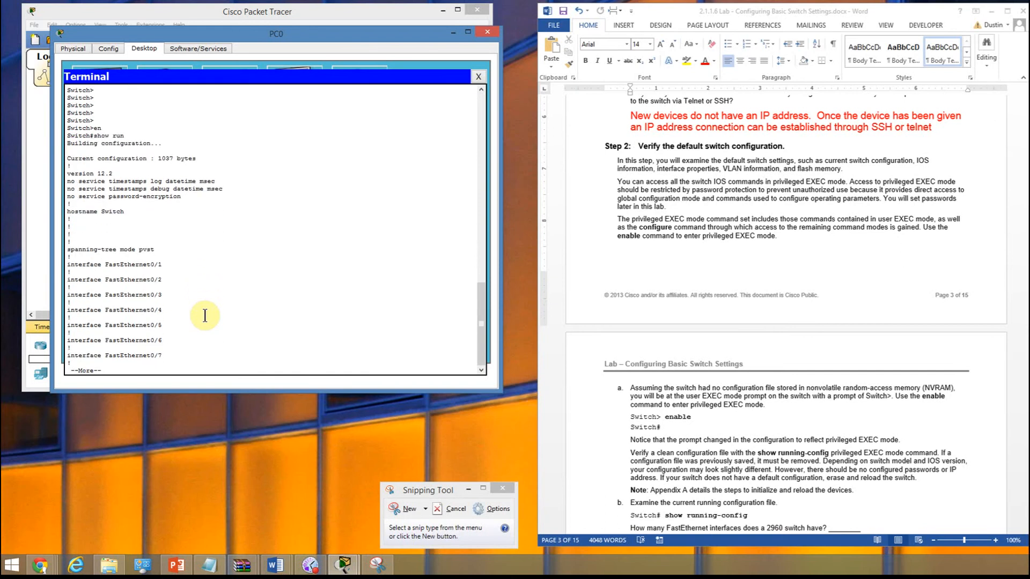
pyautogui.press('Return')
pyautogui.press('Return')
pyautogui.press('Return')
pyautogui.press('Return')
pyautogui.press('Return')
pyautogui.press('Return')
pyautogui.press('Return')
pyautogui.press('Return')
pyautogui.press('Return')
pyautogui.press('Return')
pyautogui.press('Return')
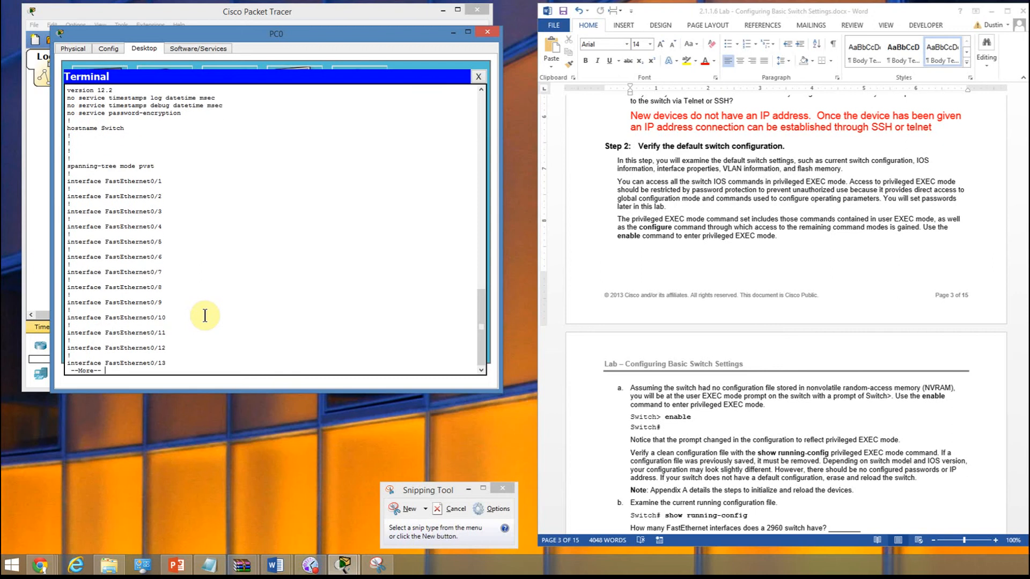
pyautogui.press('Return')
pyautogui.press('Return')
pyautogui.press('Return')
pyautogui.press('Return')
pyautogui.press('Return')
pyautogui.press('Return')
pyautogui.press('Return')
pyautogui.press('Return')
pyautogui.press('Return')
pyautogui.press('Return')
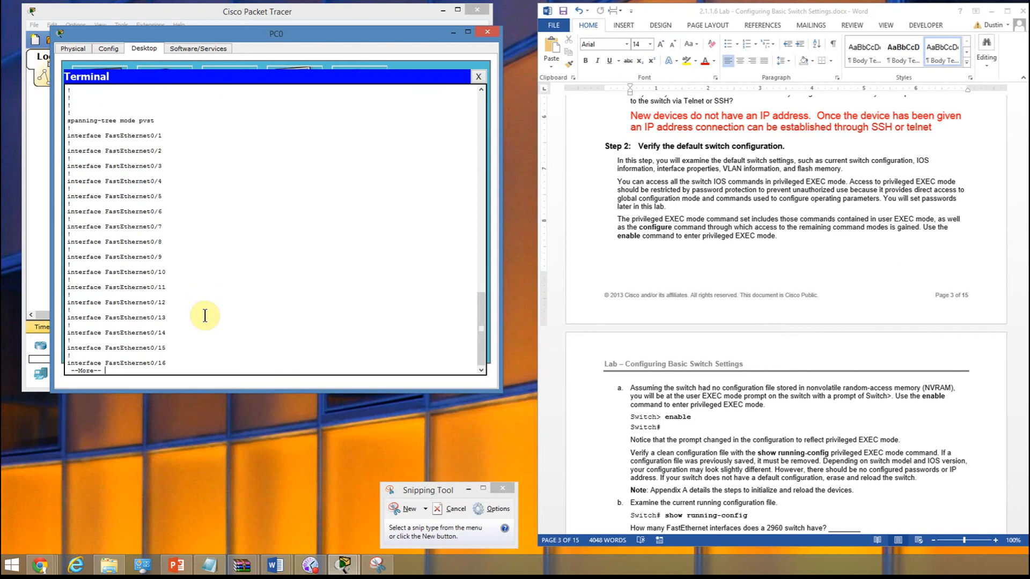
pyautogui.press('Return')
pyautogui.press('Return')
pyautogui.press('Return')
pyautogui.press('Return')
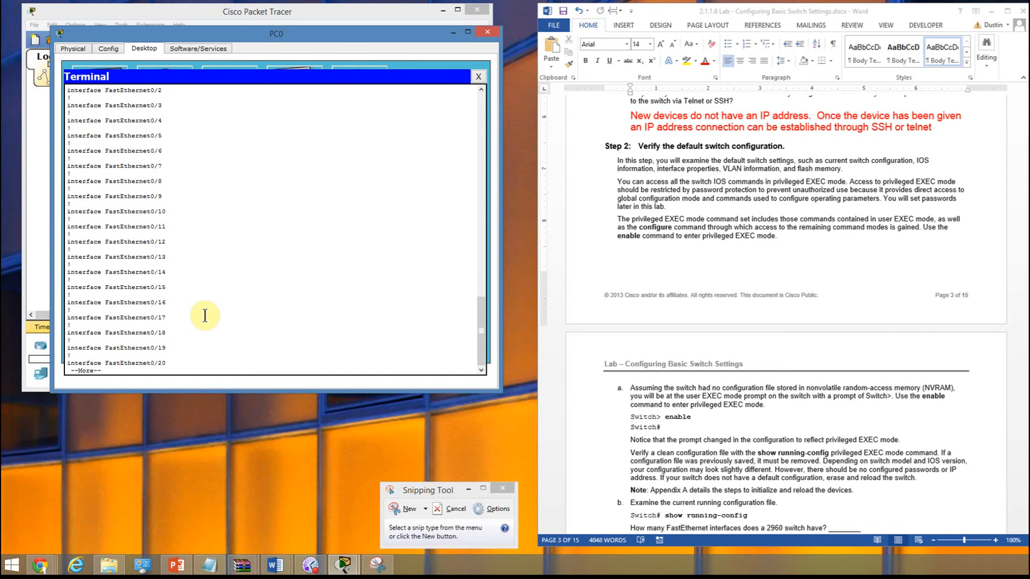
pyautogui.press('Return')
pyautogui.press('Return')
pyautogui.press('Return')
pyautogui.press('Return')
pyautogui.press('Return')
pyautogui.press('Return')
pyautogui.press('Return')
pyautogui.press('Return')
pyautogui.press('Return')
pyautogui.press('Return')
pyautogui.press('Return')
pyautogui.press('Return')
pyautogui.press('Return')
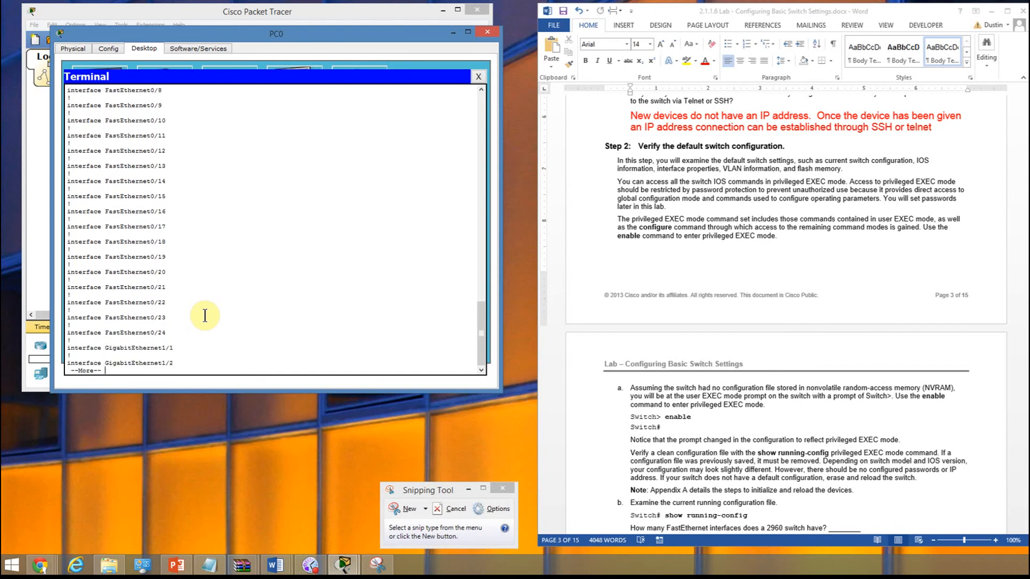
pyautogui.press('Return')
# - Copy the "interface FastEthernet0/24" line from the terminal and paste it after the blank of the FastEthernet interfaces question in the Word lab
pyautogui.scroll(-5, 885, 295)
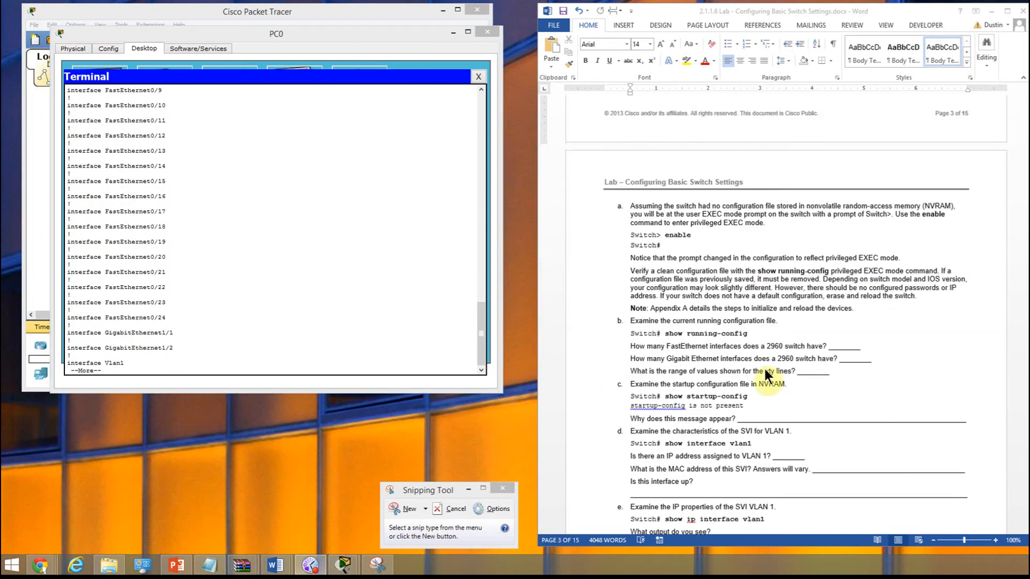
pyautogui.click(855, 345)
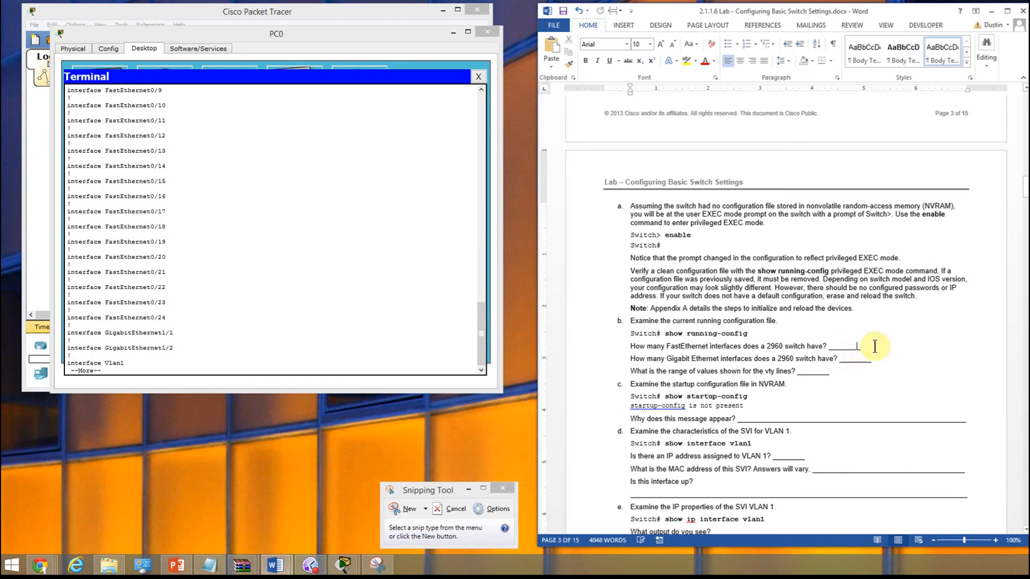
pyautogui.moveTo(853, 346); pyautogui.dragTo(876, 336)
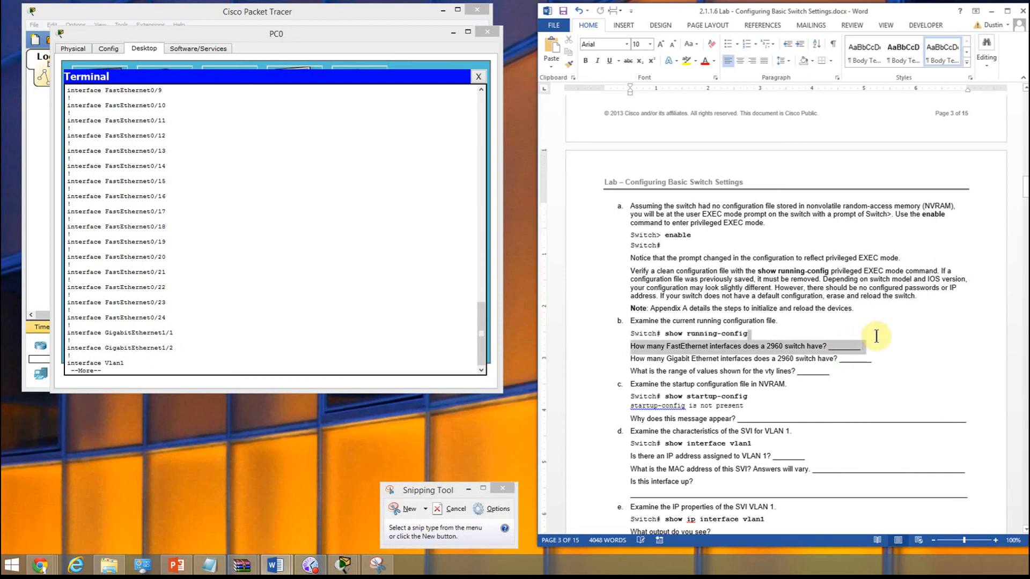
pyautogui.click(893, 344)
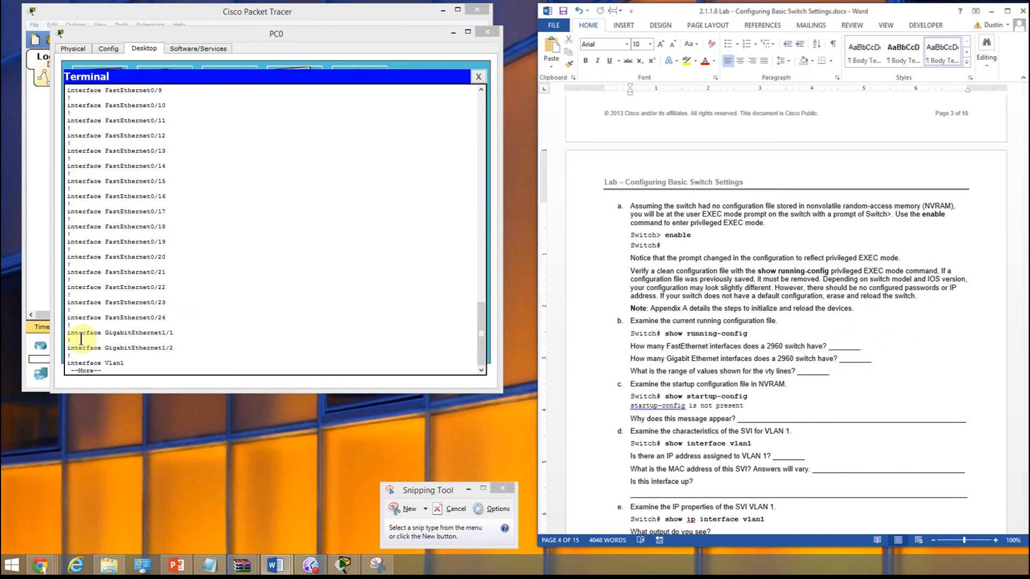
pyautogui.moveTo(69, 317); pyautogui.dragTo(170, 321)
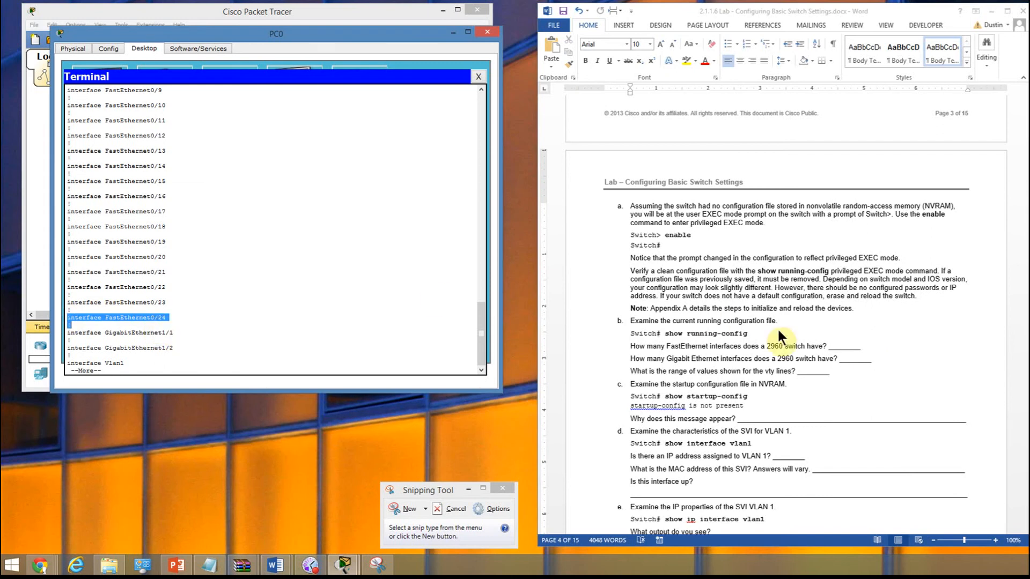
pyautogui.click(861, 345)
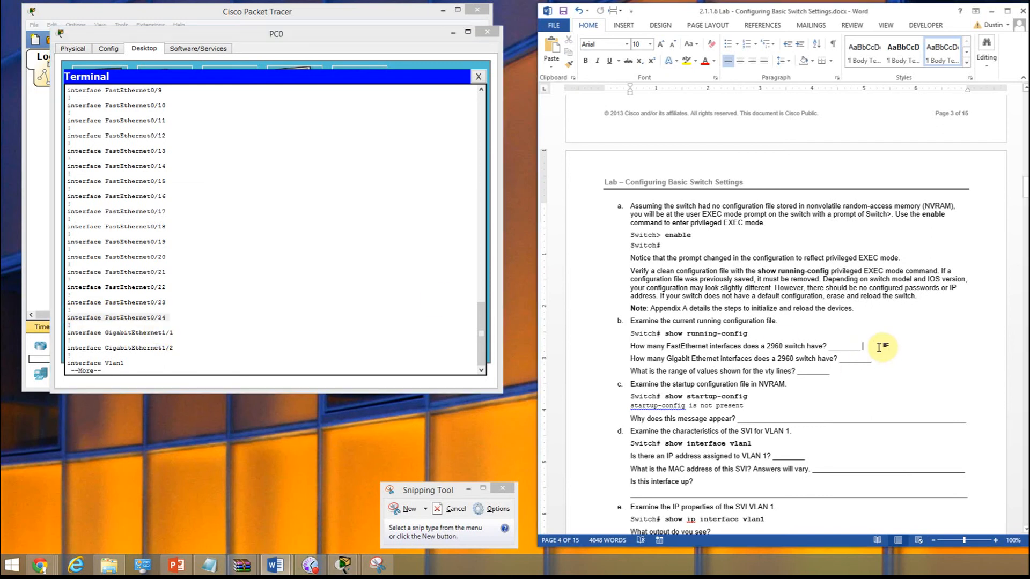
pyautogui.write('interface FastEthernet0/24 !')
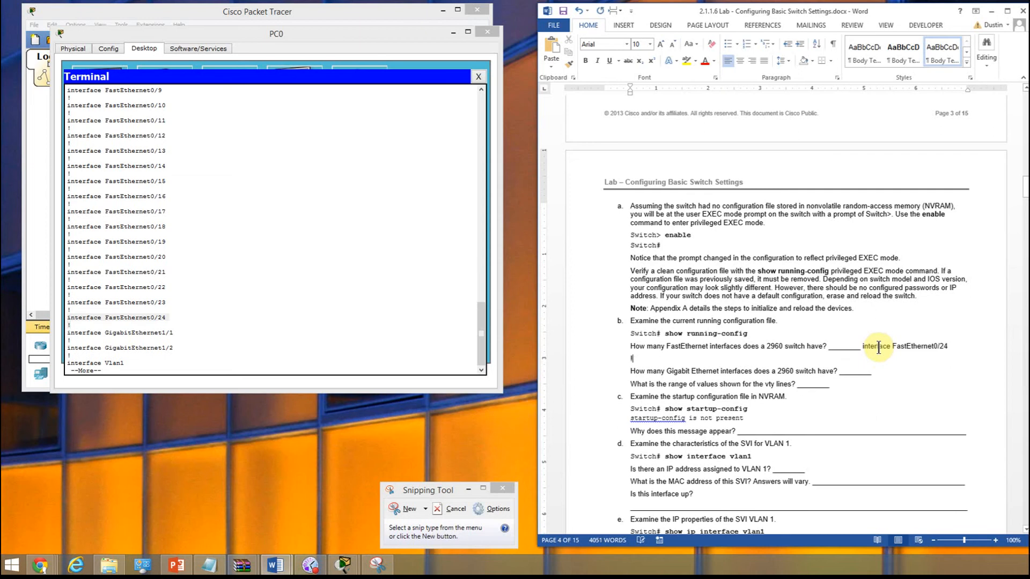
# - Shorten the blank before the pasted FastEthernet answer and format the answer in red, size 14
pyautogui.click(862, 346)
pyautogui.press('BackSpace')
pyautogui.press('BackSpace')
pyautogui.press('BackSpace')
pyautogui.press('BackSpace')
pyautogui.press('BackSpace')
pyautogui.press('BackSpace')
pyautogui.press('BackSpace')
pyautogui.press('BackSpace')
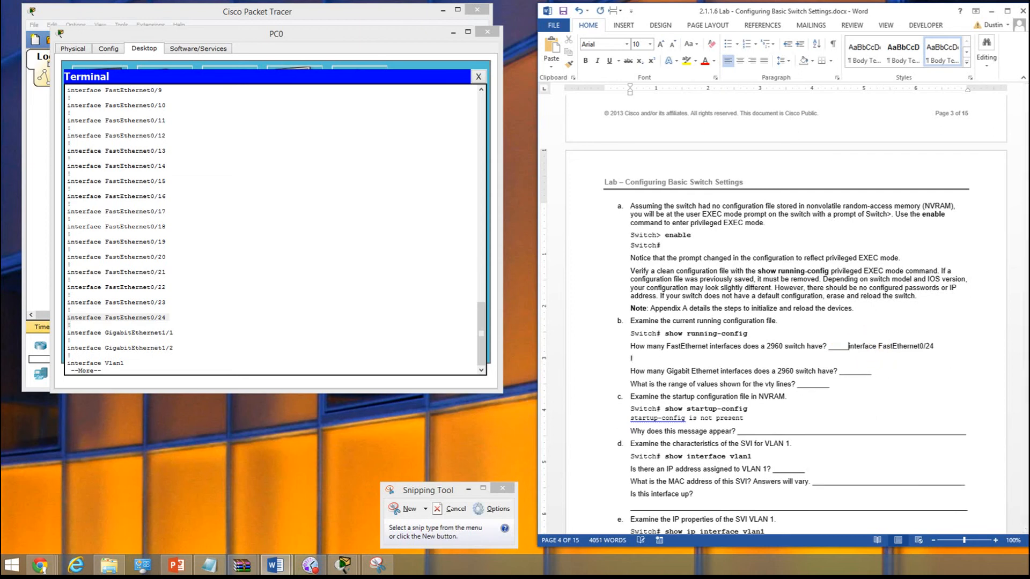
pyautogui.moveTo(832, 346); pyautogui.dragTo(915, 346)
pyautogui.click(704, 61)
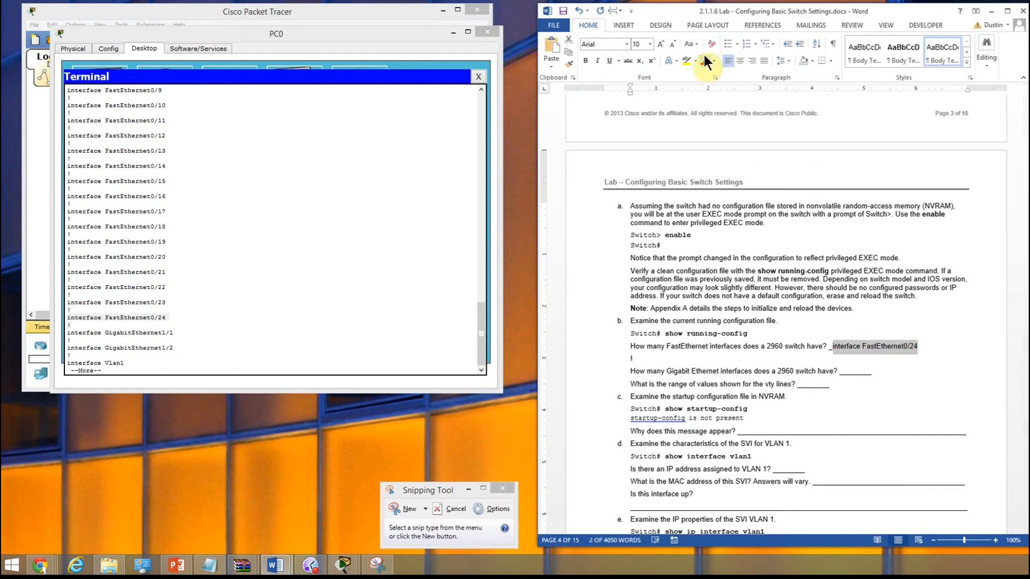
pyautogui.click(648, 40)
pyautogui.click(638, 106)
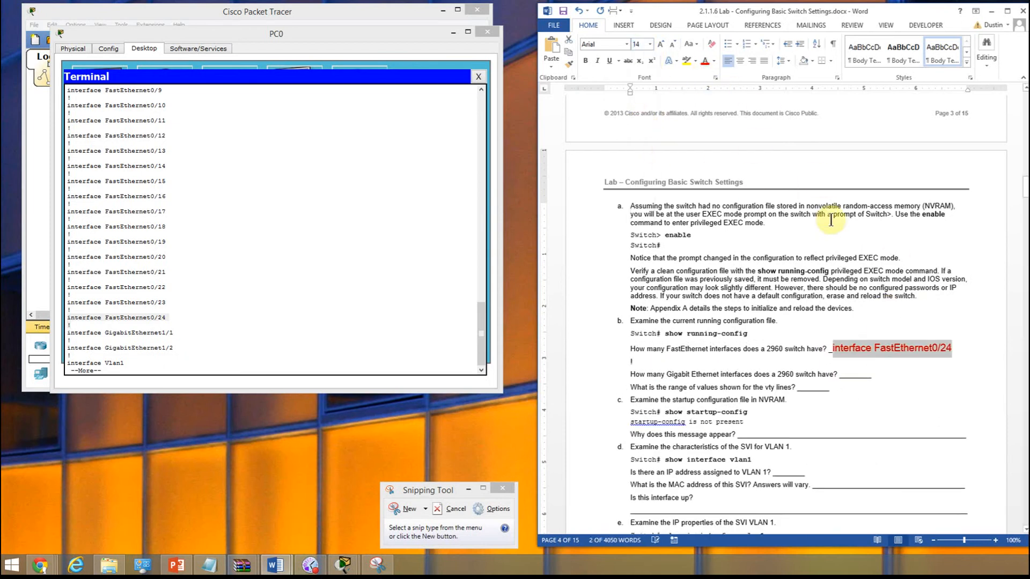
pyautogui.click(873, 349)
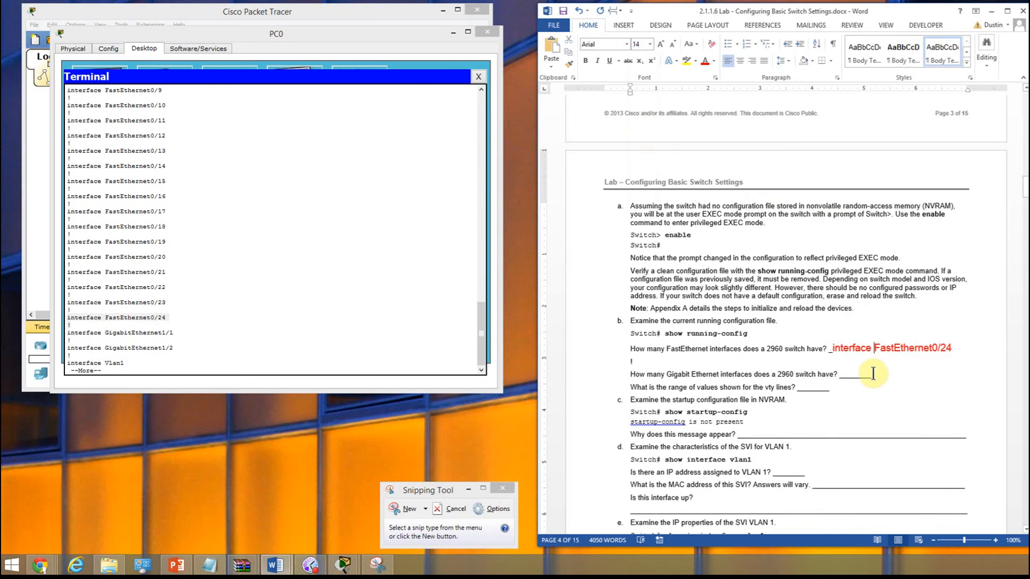
# - Copy "interface GigabitEthernet1/2" from the terminal and paste it after the blank of the Gigabit Ethernet interfaces question
pyautogui.click(193, 333)
pyautogui.moveTo(68, 349); pyautogui.dragTo(158, 347)
pyautogui.rightClick(165, 347)
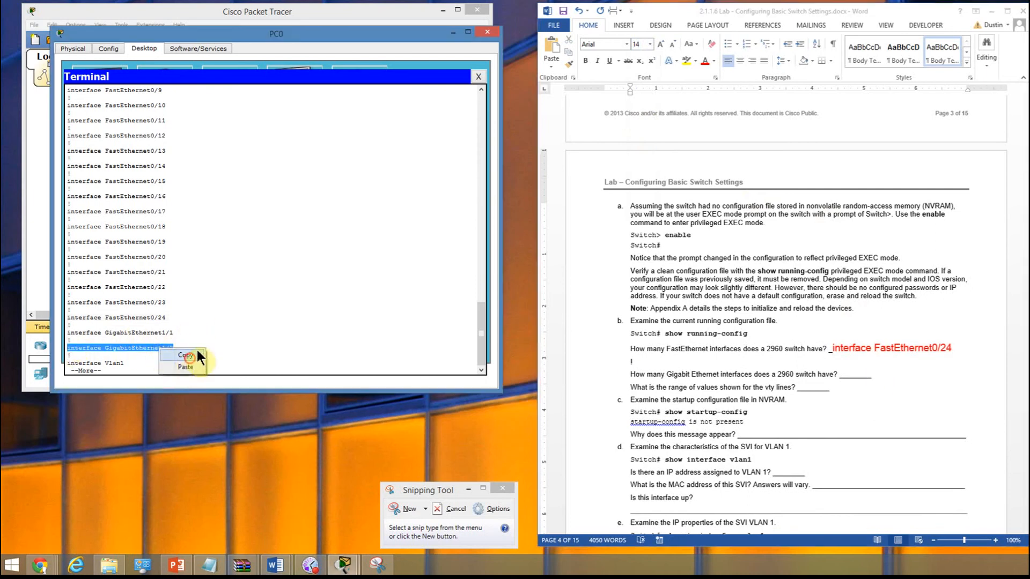
pyautogui.click(186, 355)
pyautogui.click(876, 378)
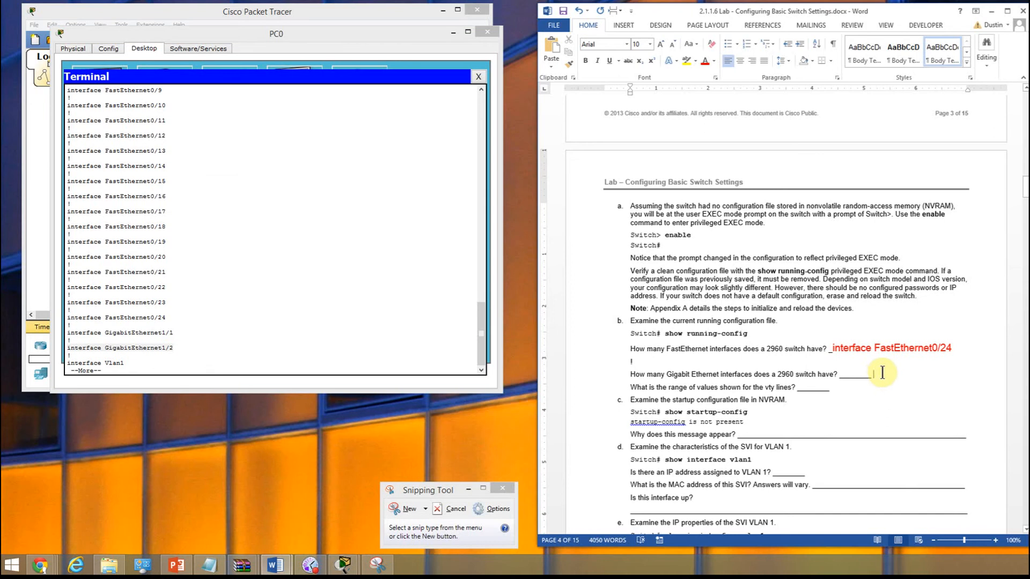
pyautogui.hotkey('ctrl', 'v')
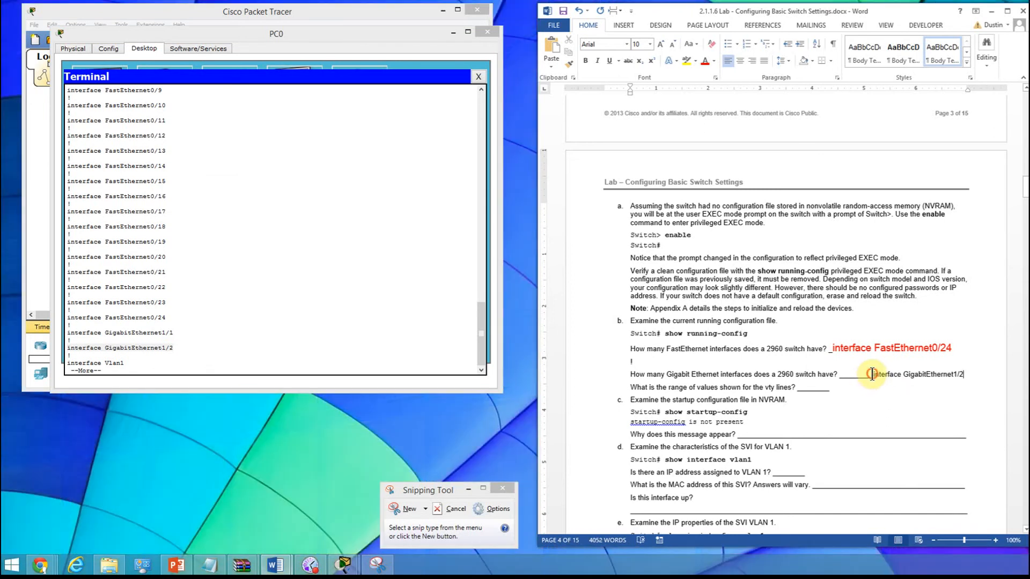
# - Delete part of the blank before the pasted Gigabit Ethernet answer and format the answer in red, size 14
pyautogui.doubleClick(849, 380)
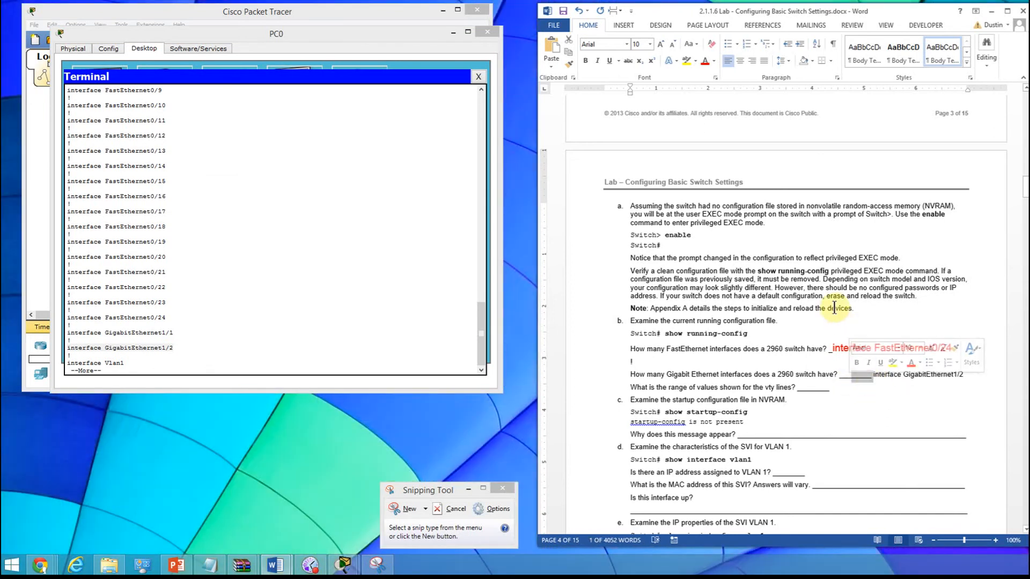
pyautogui.press('Delete')
pyautogui.moveTo(840, 375); pyautogui.dragTo(944, 378)
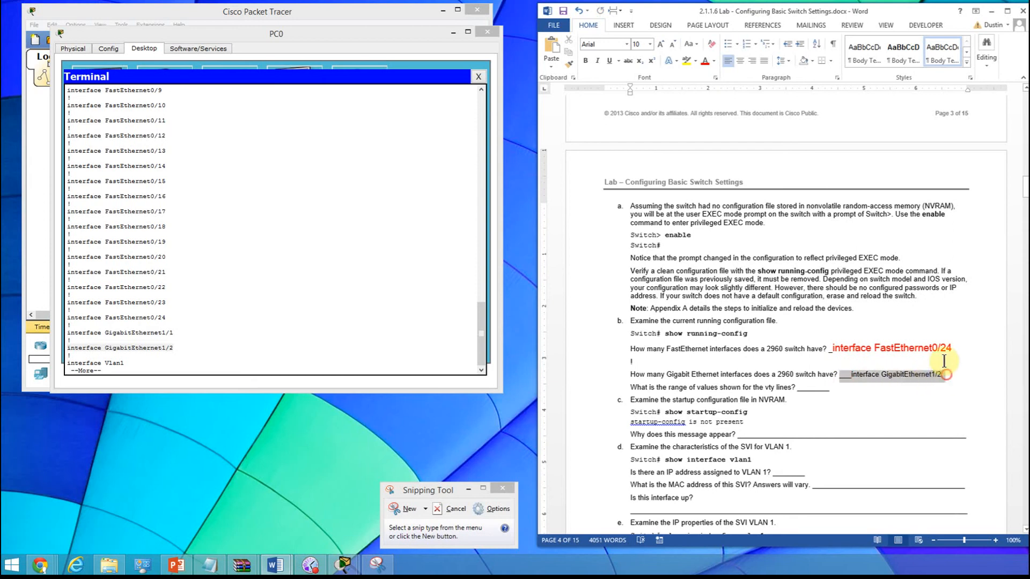
pyautogui.click(707, 63)
pyautogui.click(650, 43)
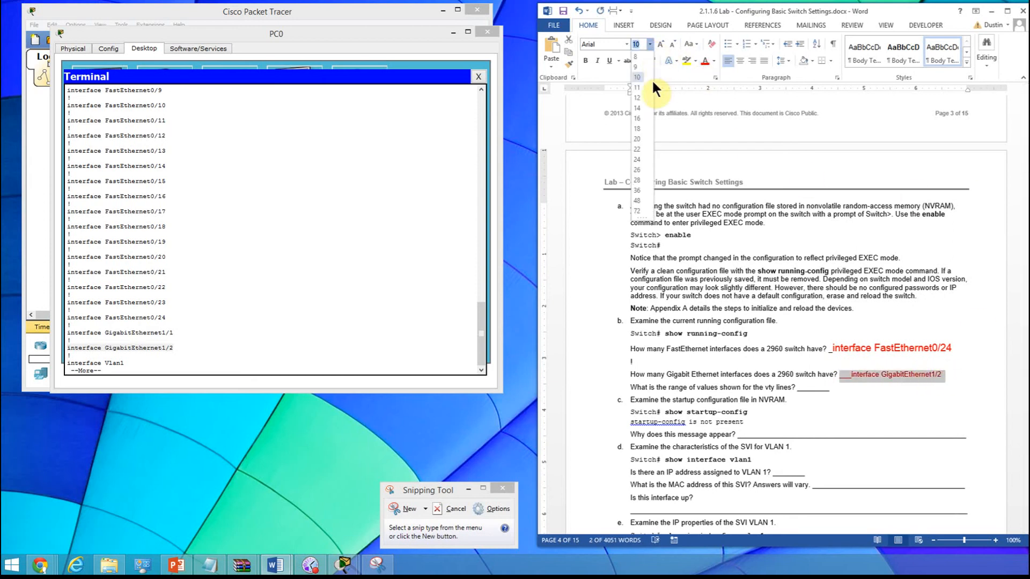
pyautogui.click(638, 106)
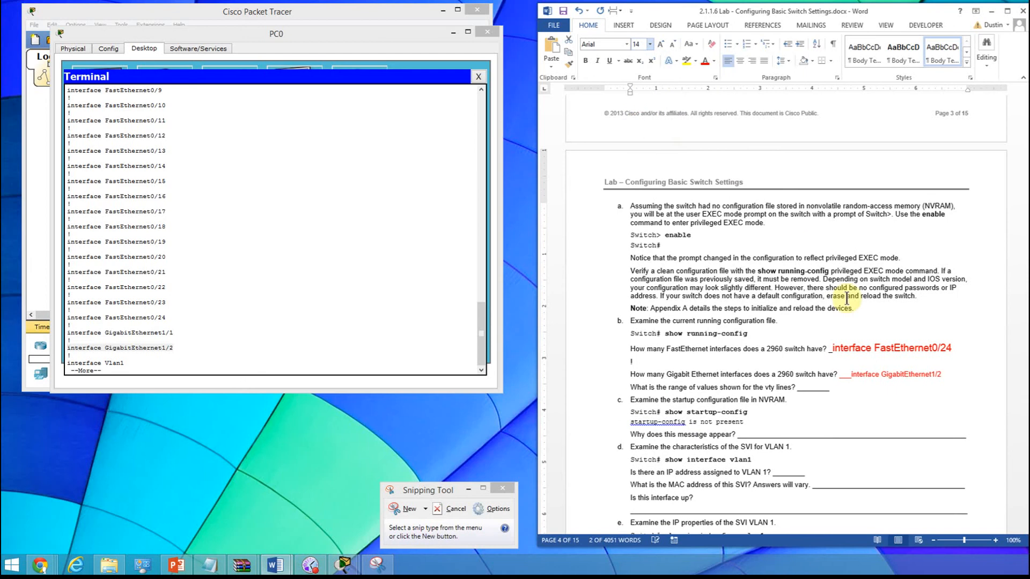
# - Delete the rest of the blank before the red GigabitEthernet1/2 answer in the Word lab
pyautogui.click(854, 390)
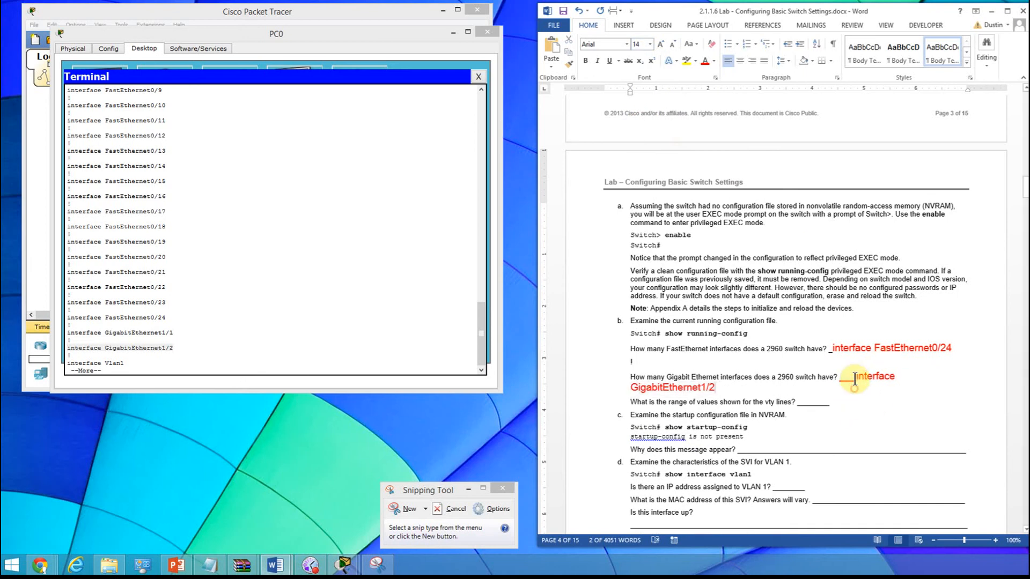
pyautogui.press('BackSpace')
pyautogui.press('BackSpace')
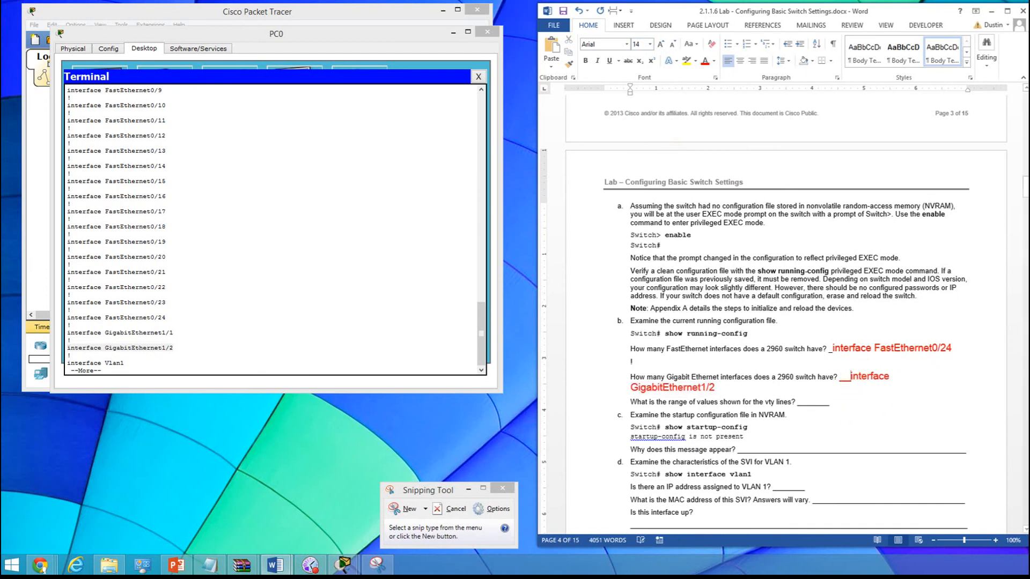
pyautogui.press('BackSpace')
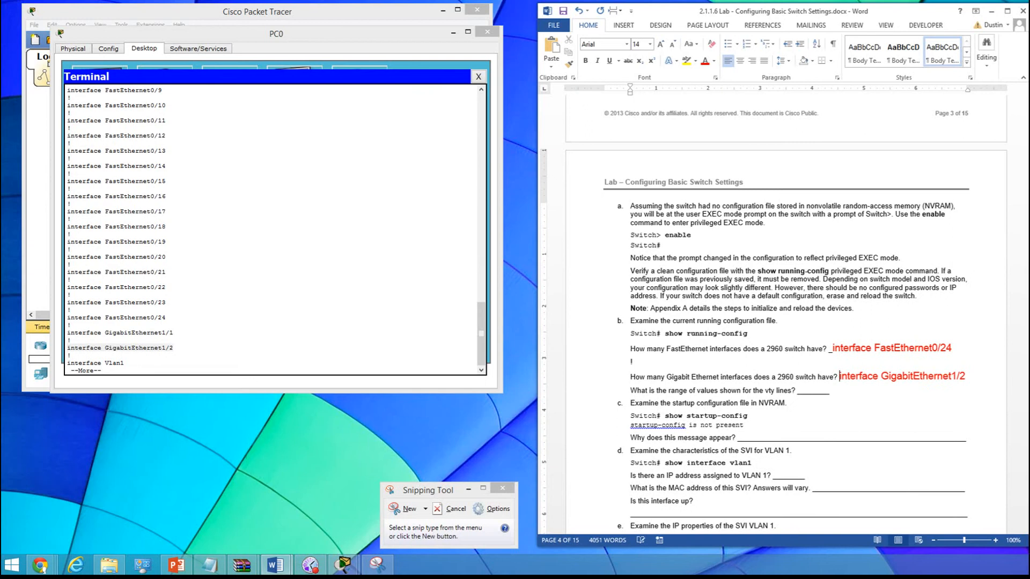
pyautogui.click(847, 417)
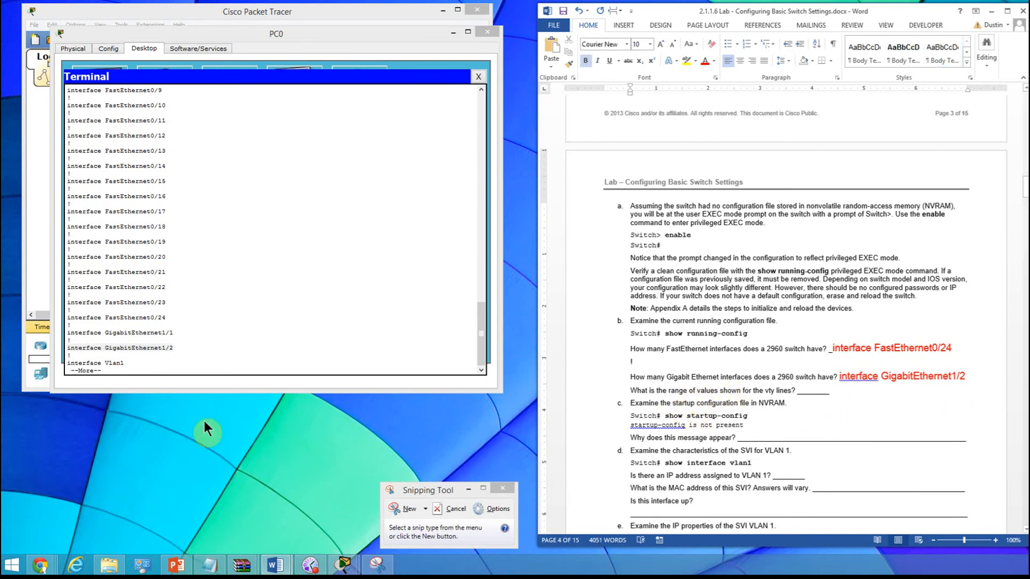
# - Advance the paged running-config output in the PC0 terminal through the vty lines to the end line
pyautogui.click(141, 366)
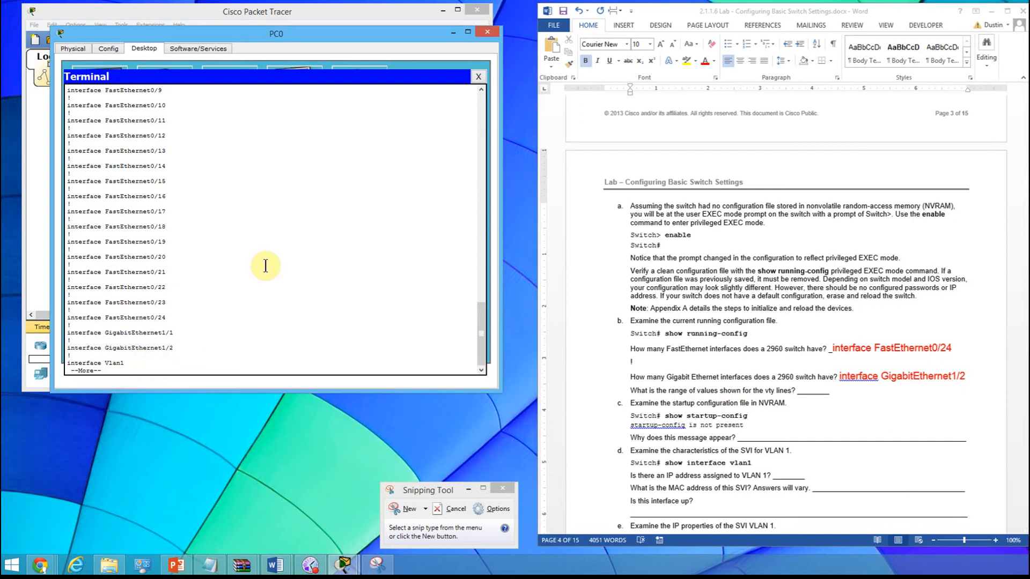
pyautogui.press('Return')
pyautogui.press('Return')
pyautogui.press('Return')
pyautogui.press('Return')
pyautogui.press('Return')
pyautogui.press('Return')
pyautogui.press('Return')
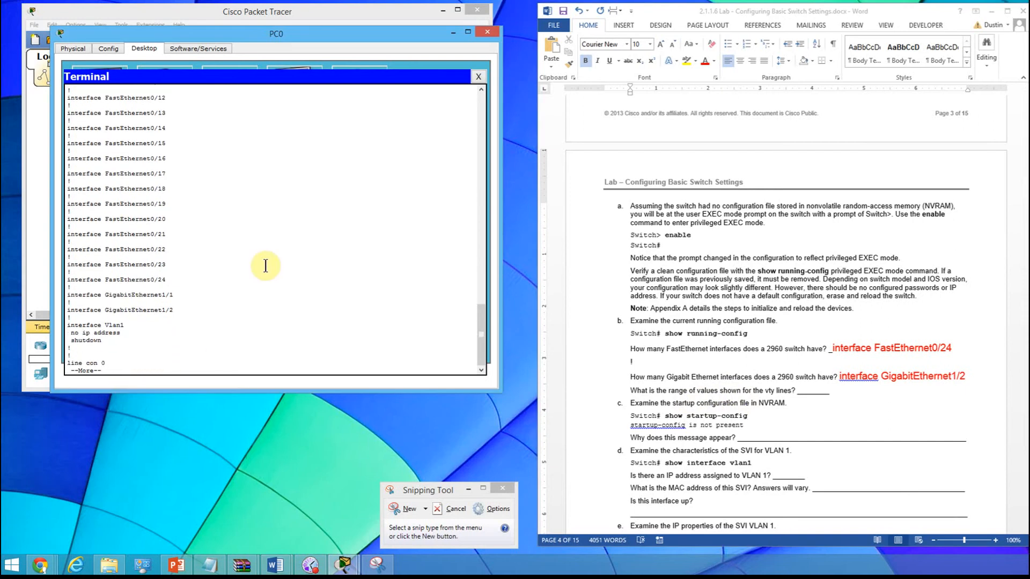
pyautogui.press('Return')
pyautogui.press('Return')
pyautogui.press('Return')
pyautogui.press('Return')
pyautogui.press('Return')
pyautogui.press('Return')
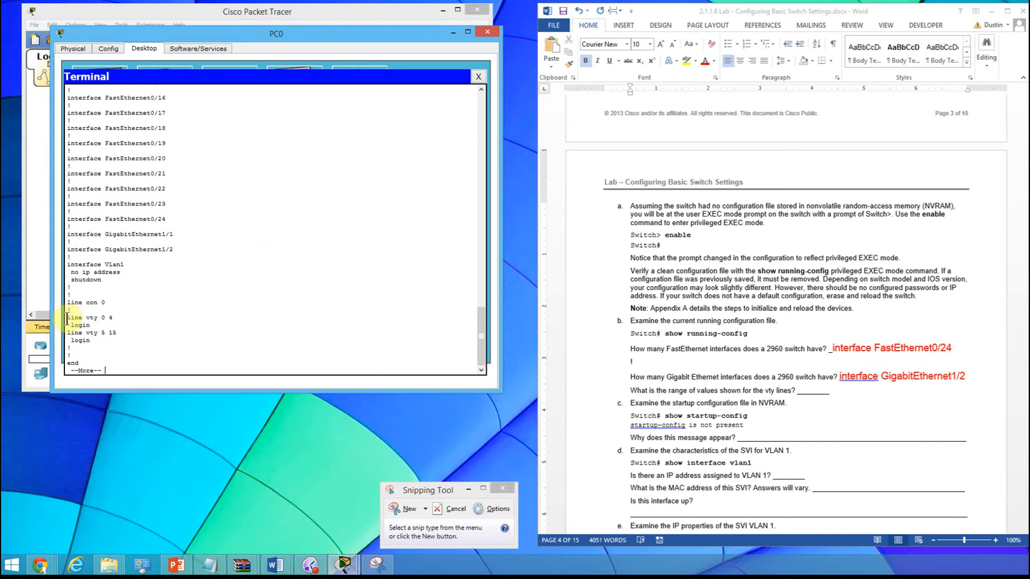
# - Copy the line vty 0 4 and line vty 5 15 entries with their login lines and paste them after the vty range question's blank
pyautogui.moveTo(67, 318); pyautogui.dragTo(119, 337)
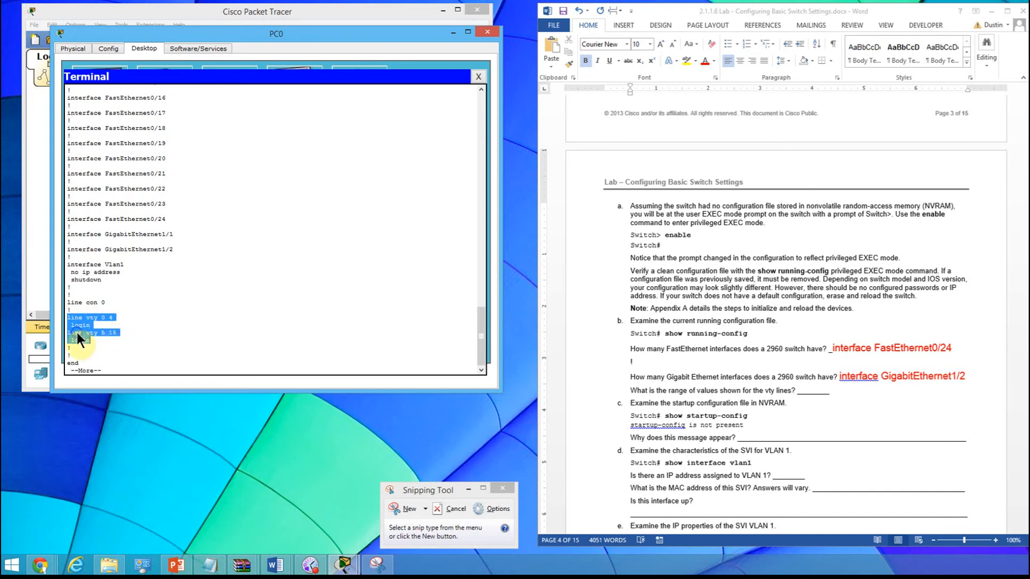
pyautogui.click(108, 339)
pyautogui.click(841, 396)
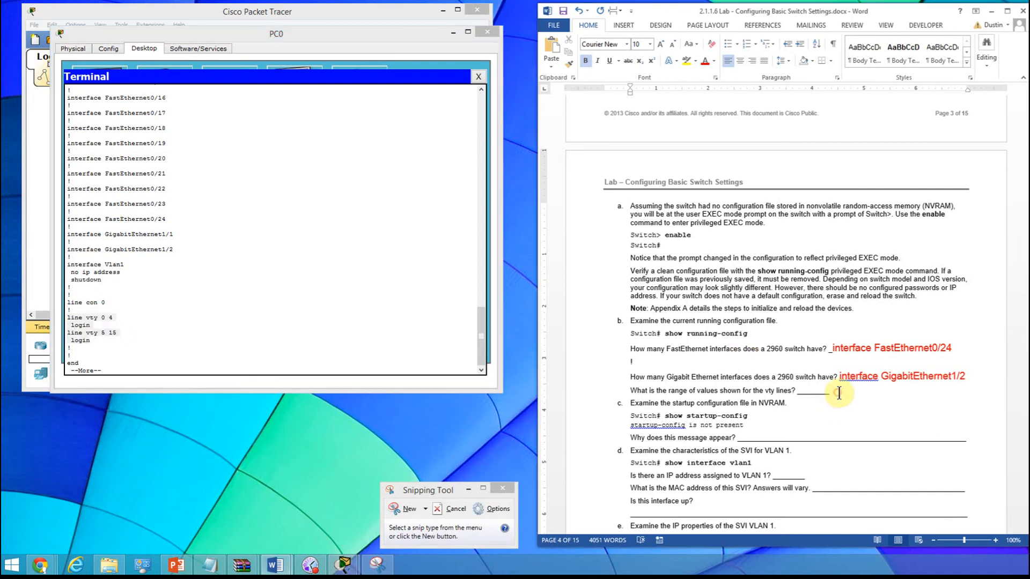
pyautogui.click(853, 387)
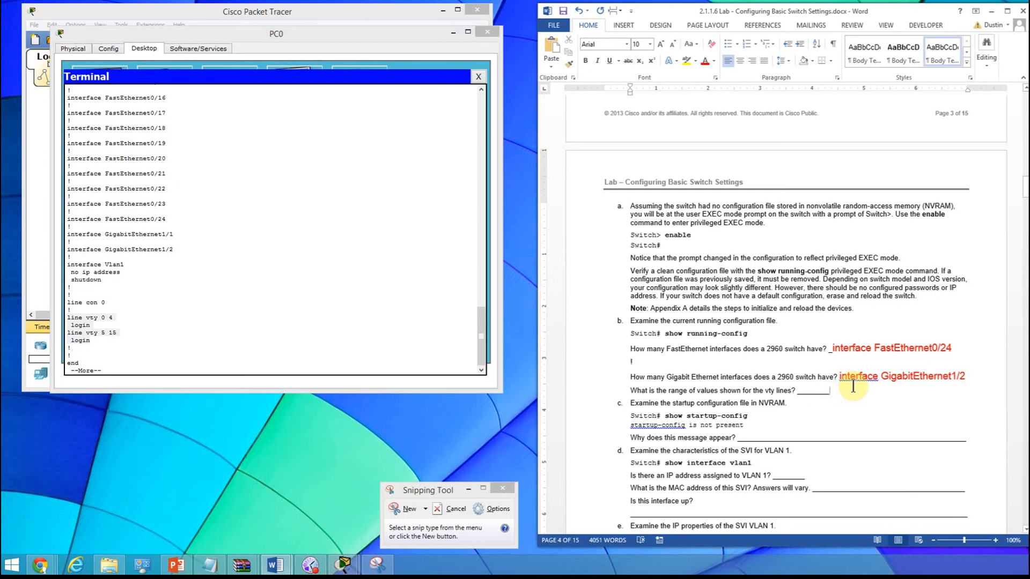
pyautogui.hotkey('ctrl', 'v')
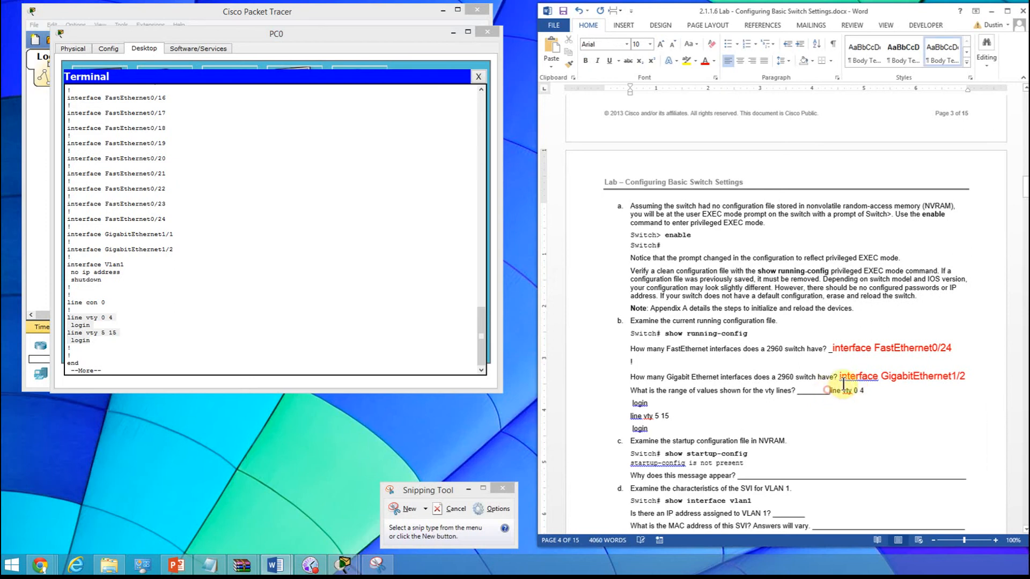
# - Shorten the blank before the pasted vty answer and start the answer on its own line
pyautogui.press('BackSpace')
pyautogui.press('BackSpace')
pyautogui.press('BackSpace')
pyautogui.press('BackSpace')
pyautogui.press('BackSpace')
pyautogui.press('BackSpace')
pyautogui.press('BackSpace')
pyautogui.press('BackSpace')
pyautogui.press('BackSpace')
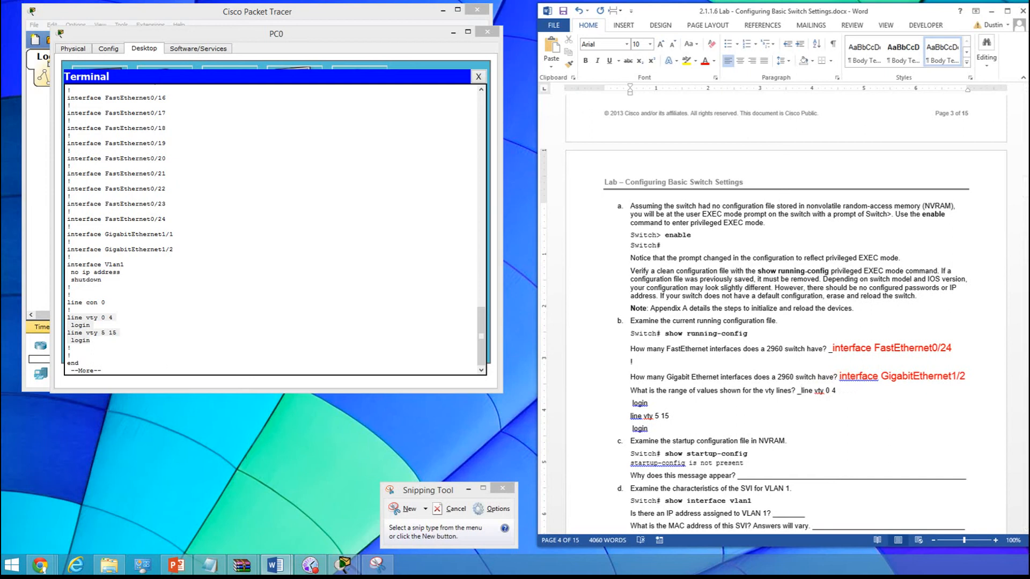
pyautogui.press('Return')
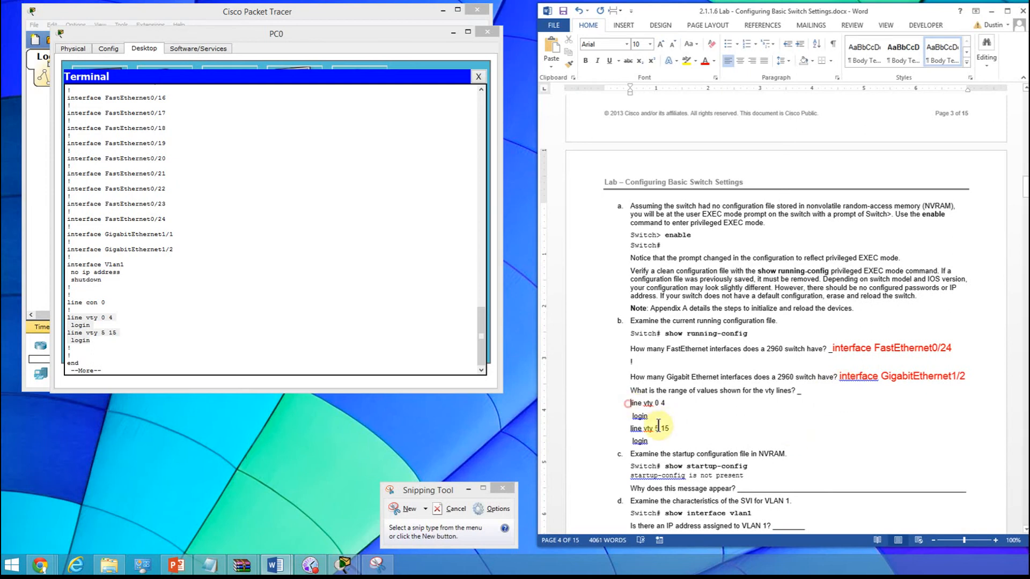
# - Format the four pasted vty lines in red, size 14, and indent them two levels
pyautogui.moveTo(628, 404); pyautogui.dragTo(680, 444)
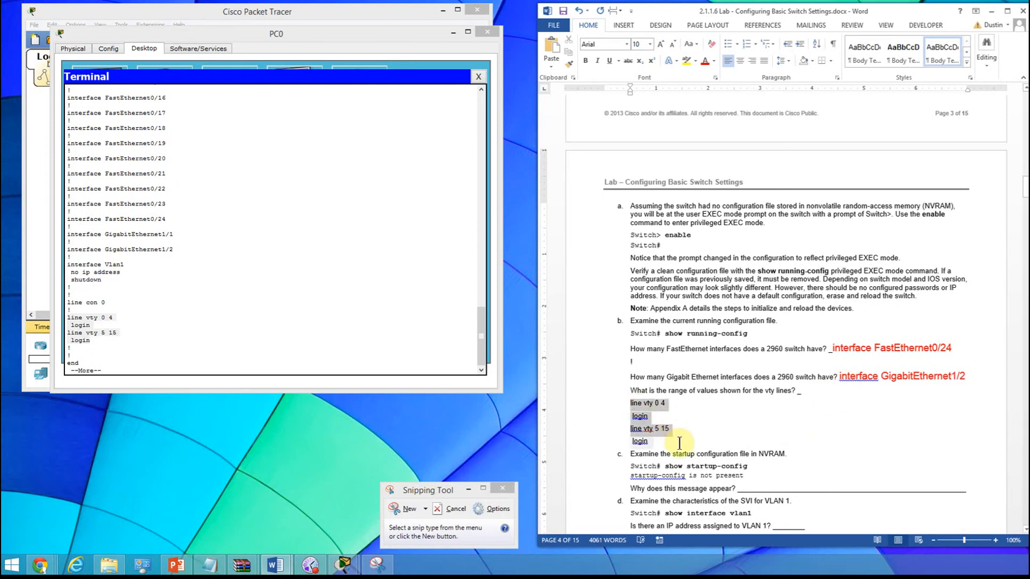
pyautogui.click(706, 63)
pyautogui.click(650, 44)
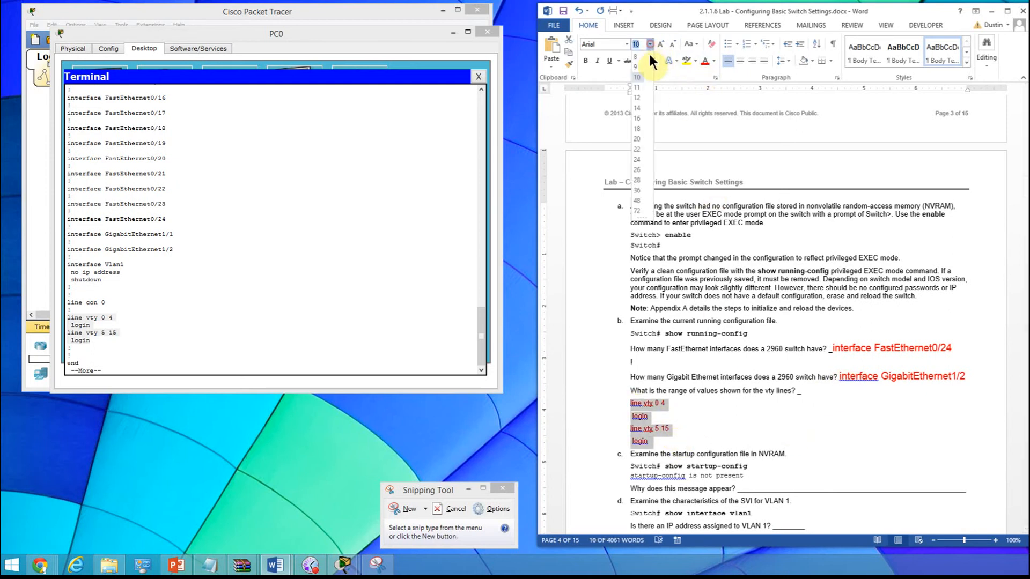
pyautogui.click(637, 108)
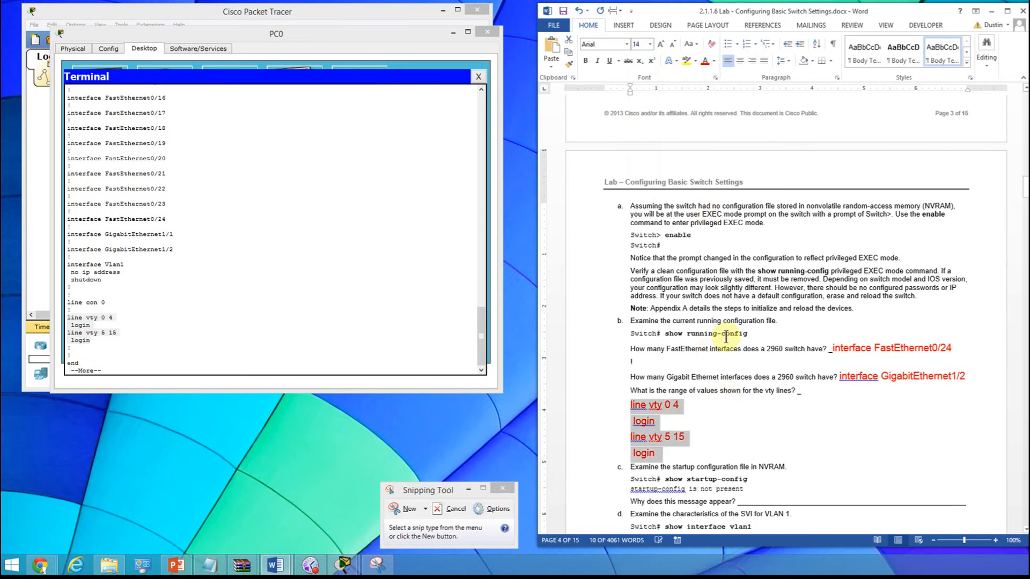
pyautogui.click(800, 43)
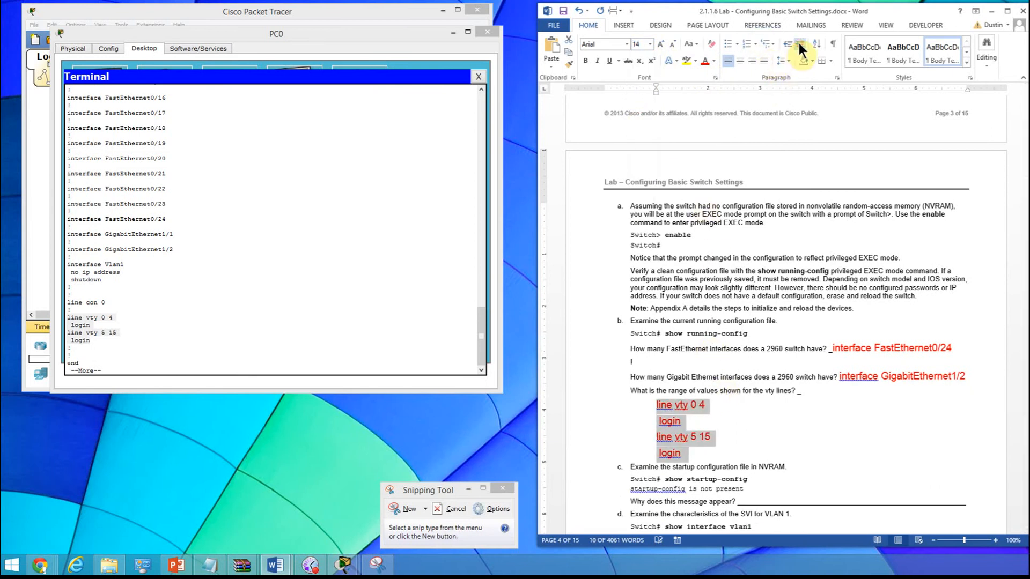
pyautogui.click(799, 43)
pyautogui.click(847, 455)
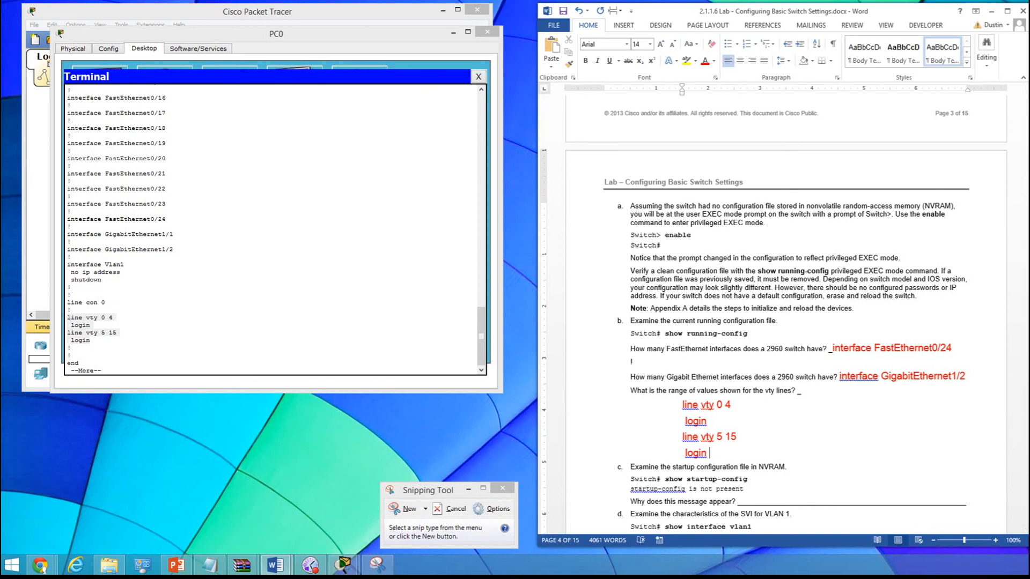
# - Finish the running-config output to return to the Switch# prompt, and review the listing from its beginning
pyautogui.scroll(-6, 901, 448)
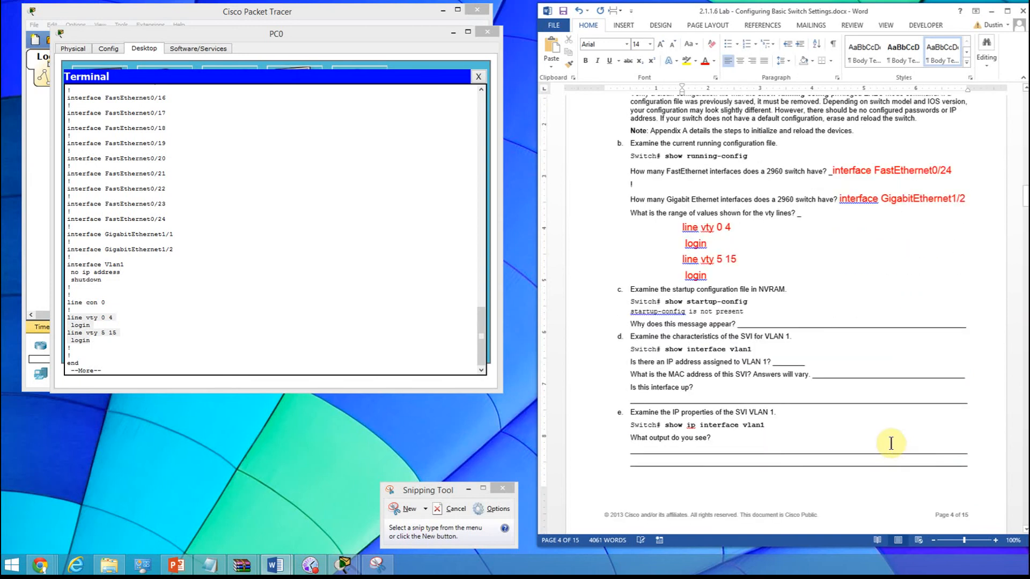
pyautogui.scroll(-1, 885, 407)
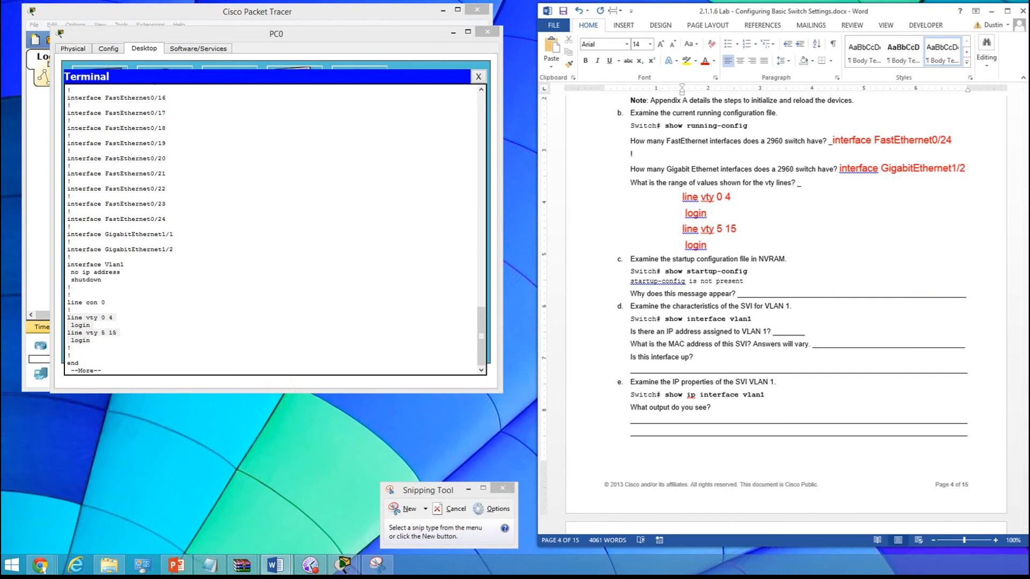
pyautogui.click(146, 358)
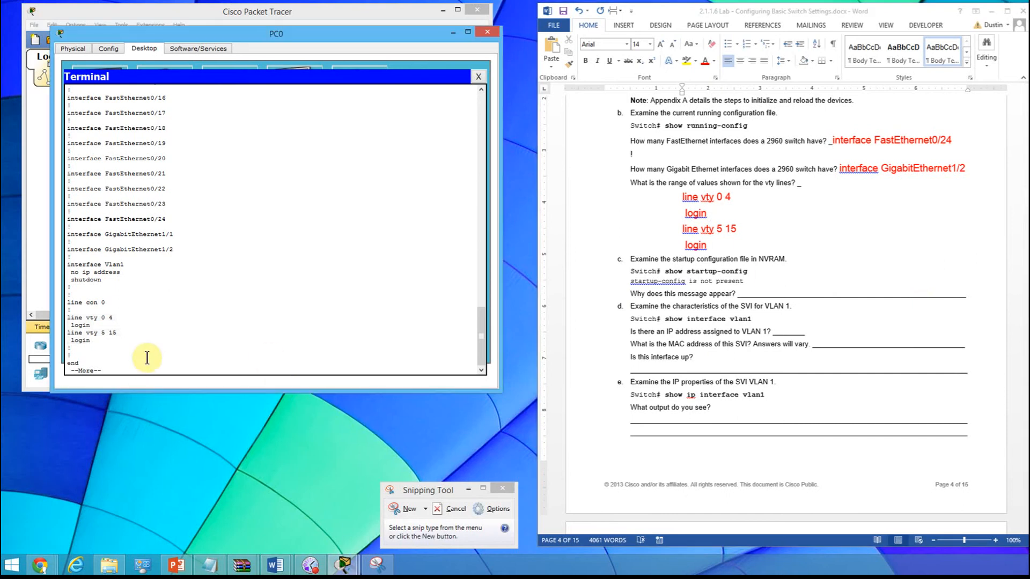
pyautogui.press('Return')
pyautogui.press('Return')
pyautogui.press('Return')
pyautogui.press('Return')
pyautogui.press('Return')
pyautogui.press('Return')
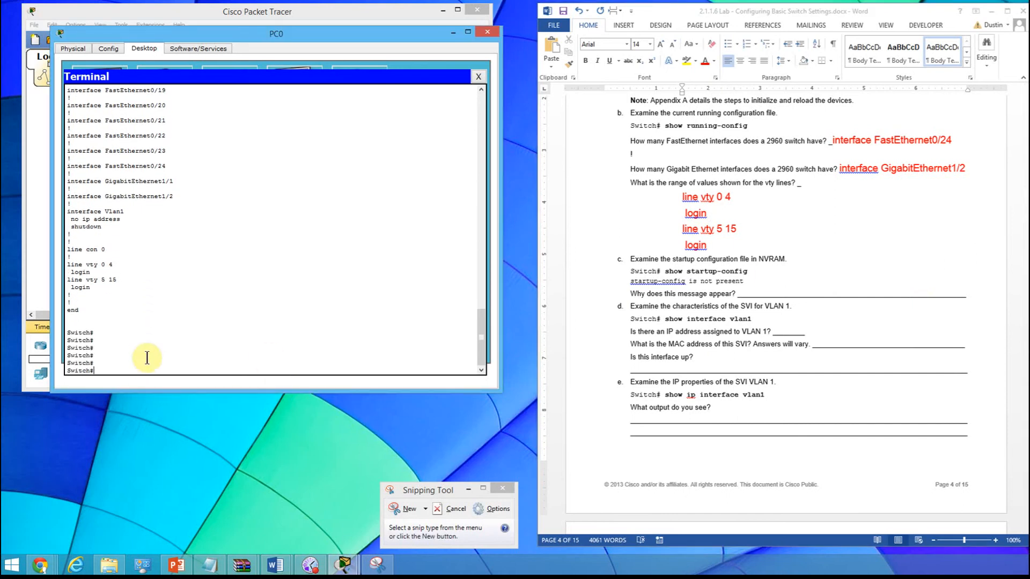
pyautogui.scroll(20, 248, 261)
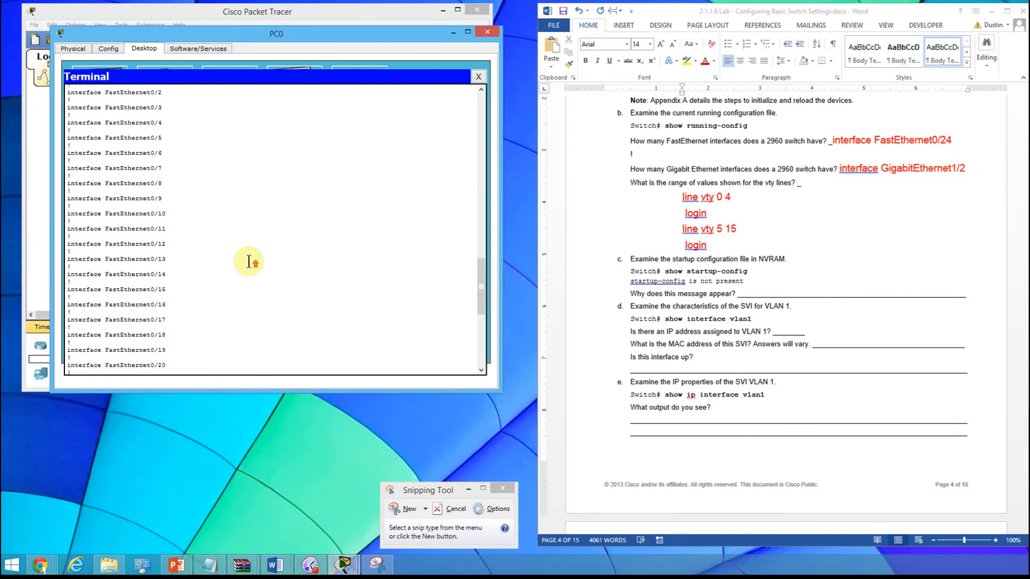
pyautogui.scroll(4, 248, 261)
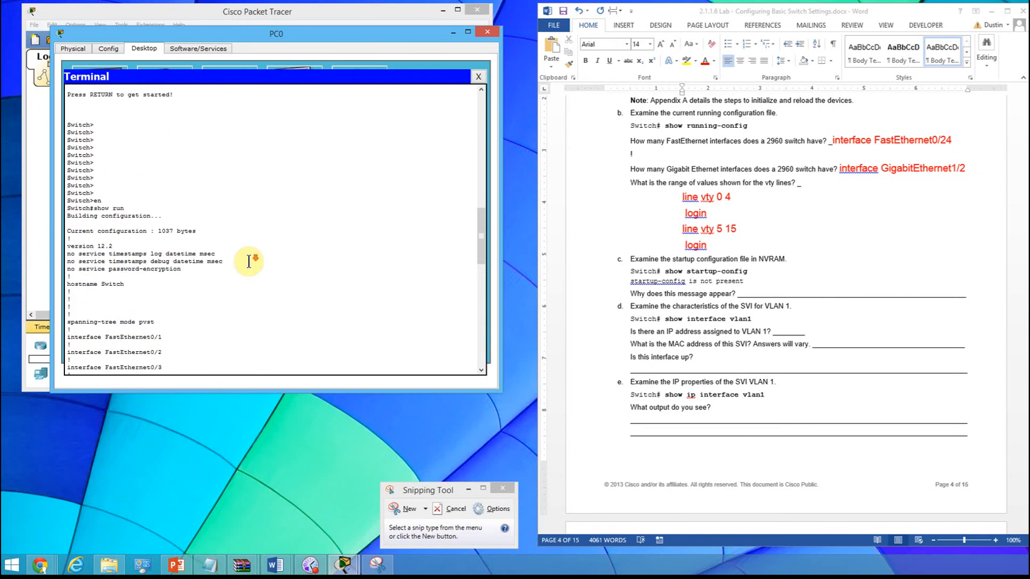
pyautogui.scroll(-20, 248, 261)
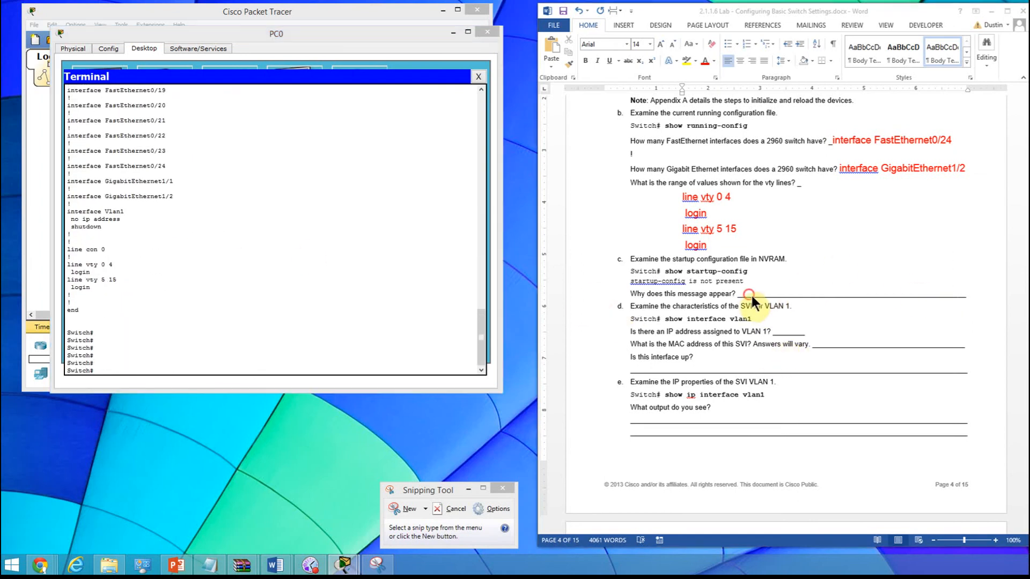
pyautogui.moveTo(743, 294); pyautogui.dragTo(962, 282)
pyautogui.press('Delete')
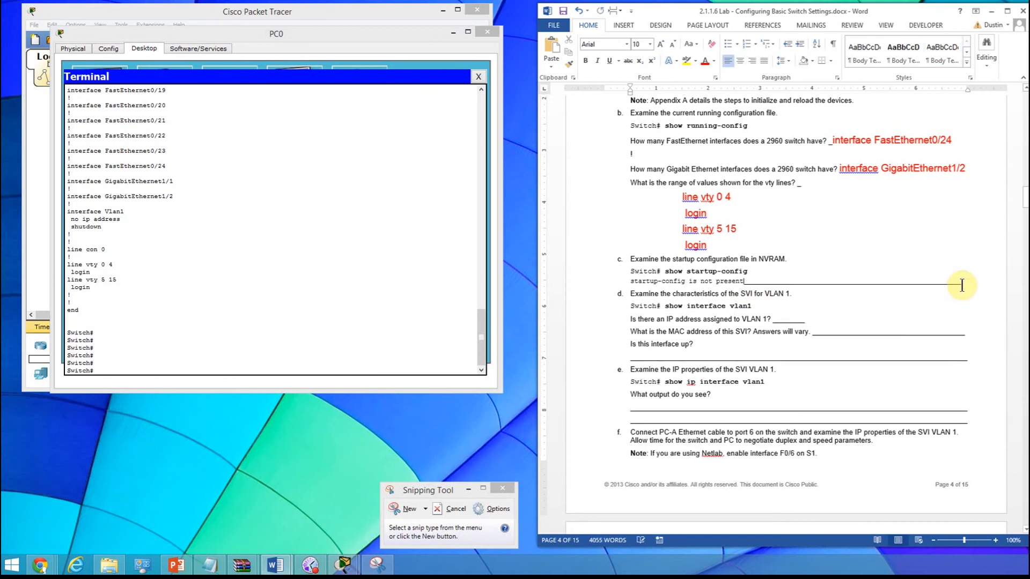
pyautogui.press('Return')
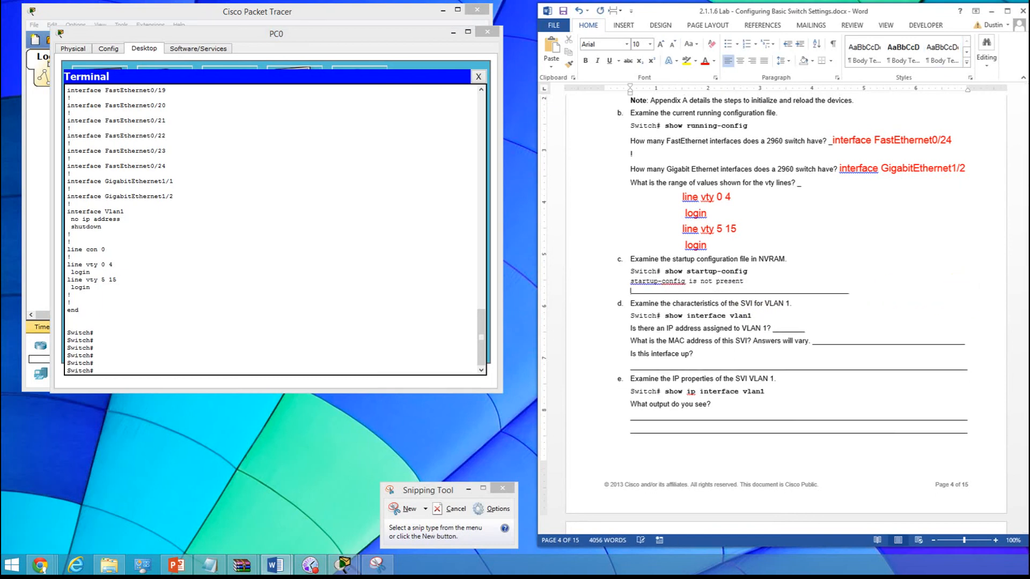
pyautogui.press('BackSpace')
pyautogui.click(577, 11)
pyautogui.click(577, 11)
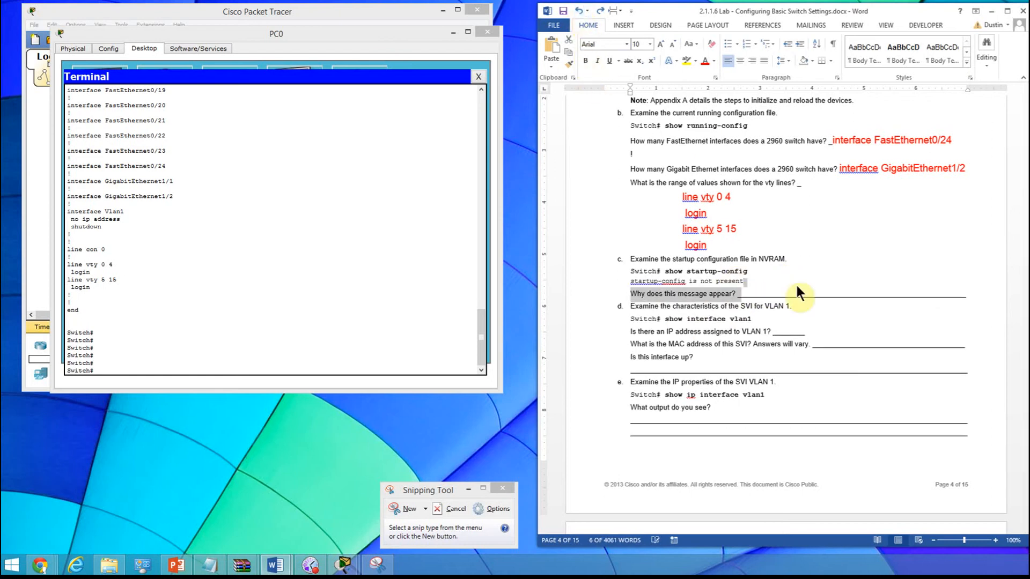
# - Delete most of the blank after "Why does this message appear?", keeping a short underscore
pyautogui.click(791, 299)
pyautogui.moveTo(745, 295); pyautogui.dragTo(936, 288)
pyautogui.press('BackSpace')
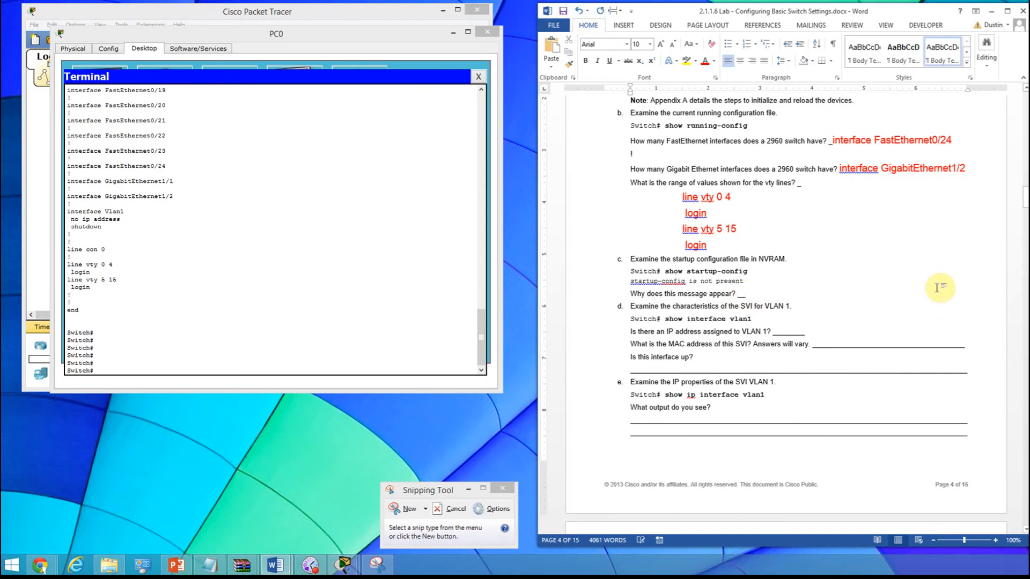
# - Answer the startup-config message question with "Nothing has been saved to NVRAM" in red, size 14
pyautogui.click(649, 44)
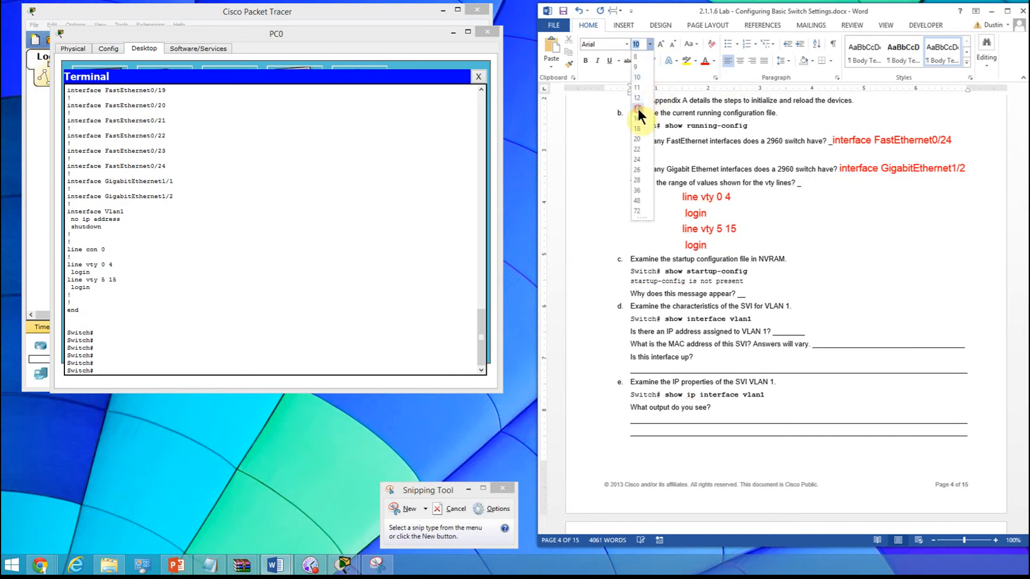
pyautogui.click(637, 108)
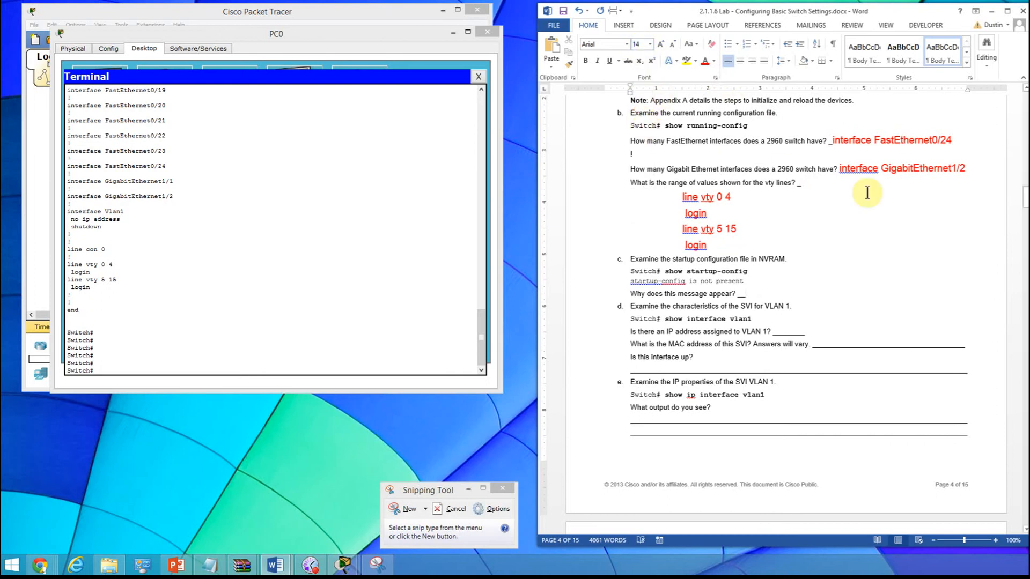
pyautogui.write('Nothing')
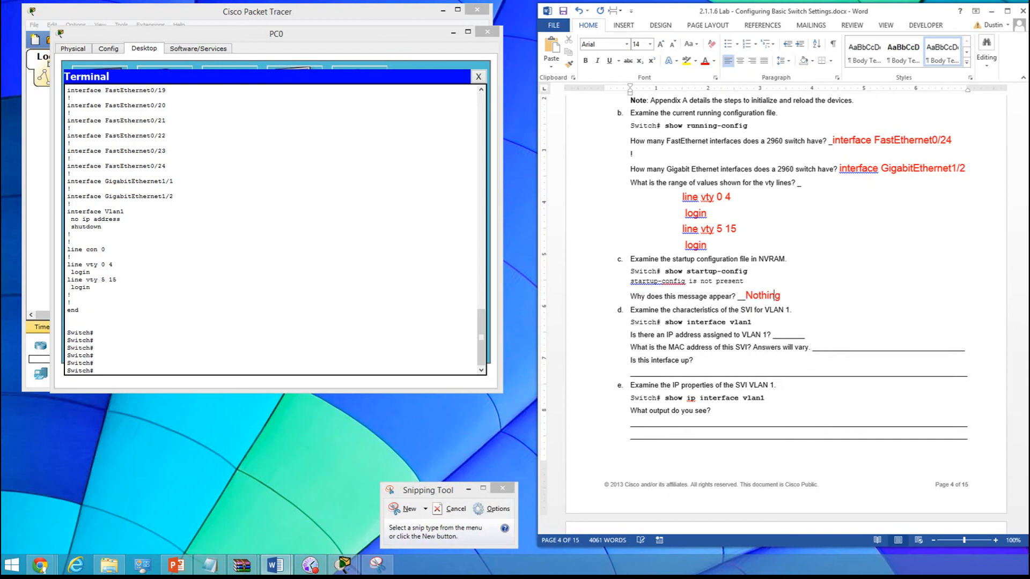
pyautogui.write(' has beendsaved to')
pyautogui.press('BackSpace')
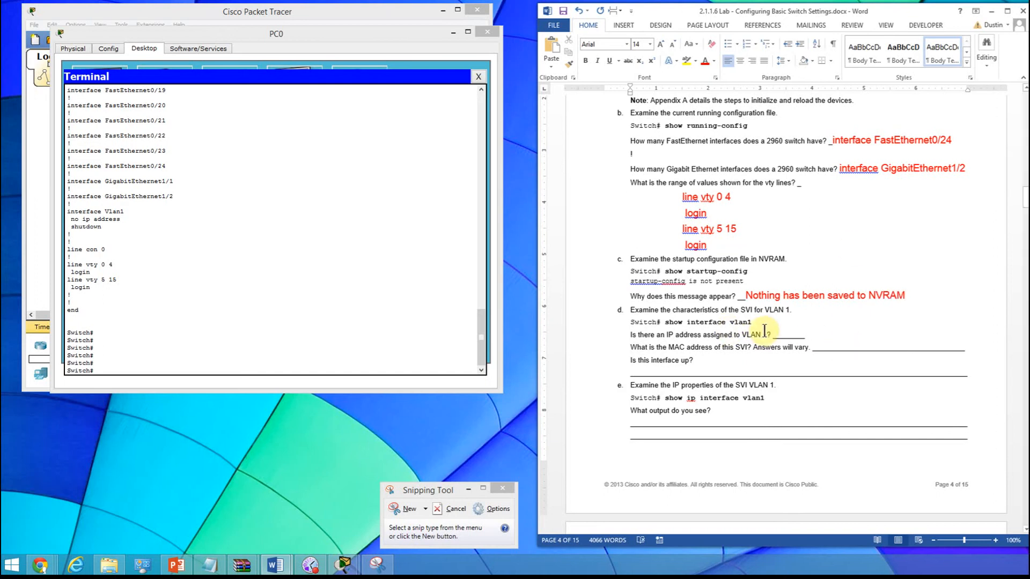
# - Run show interface vlan 1 at the switch prompt in the PC0 terminal
pyautogui.click(104, 359)
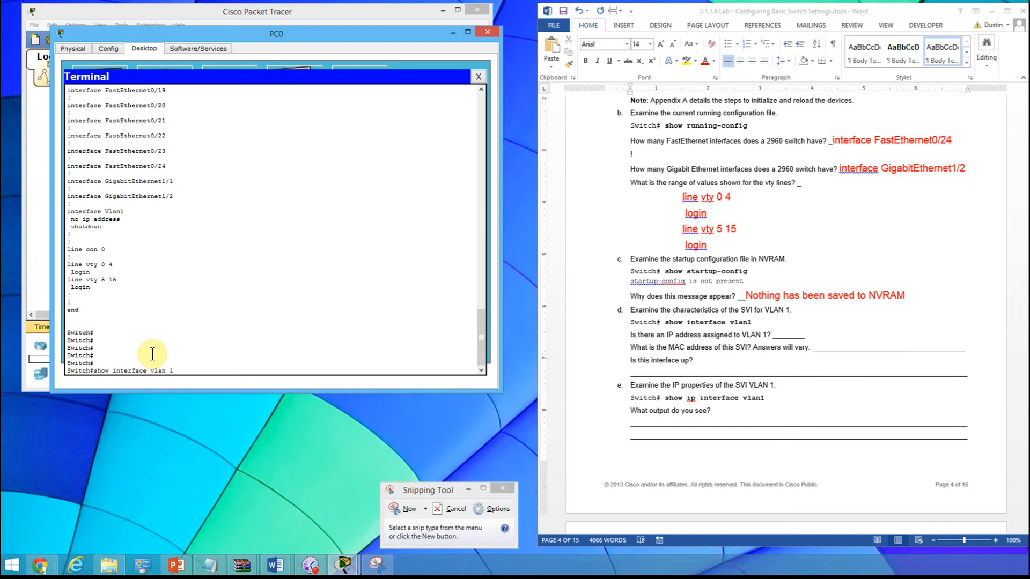
pyautogui.press('Return')
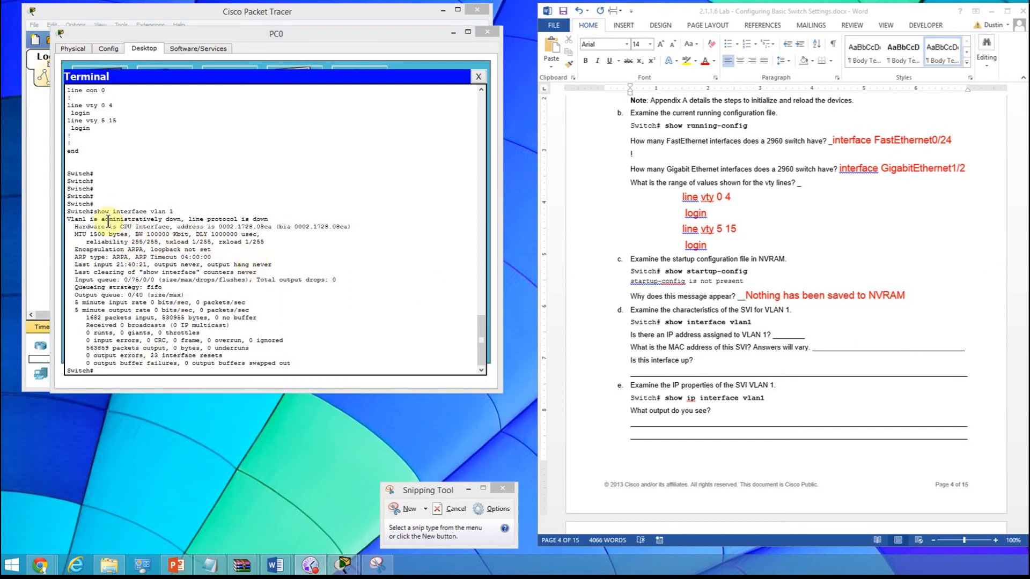
# - Answer the question about an IP address assigned to VLAN 1 with "No IP address" in red, size 14
pyautogui.click(791, 337)
pyautogui.doubleClick(790, 334)
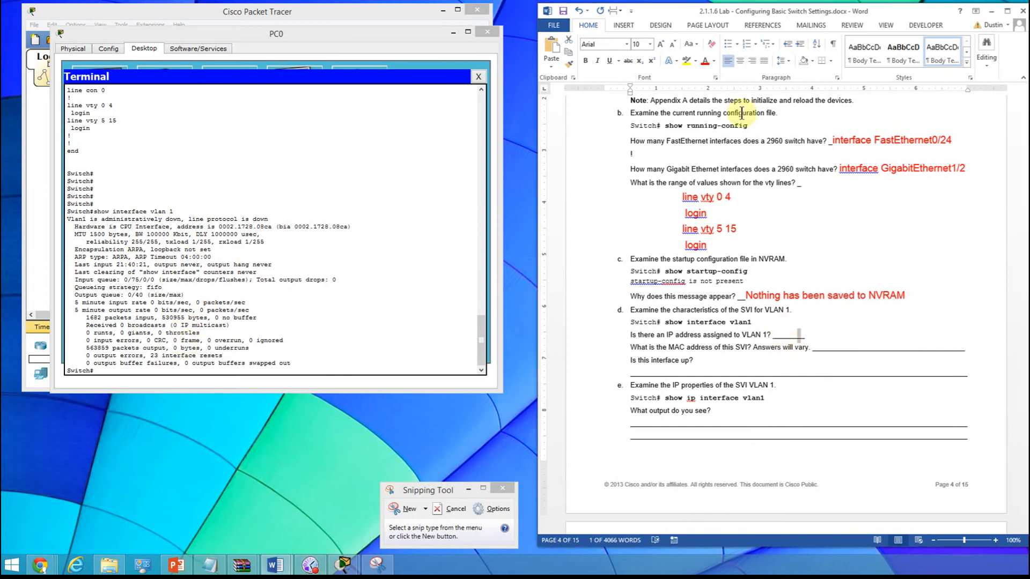
pyautogui.click(649, 44)
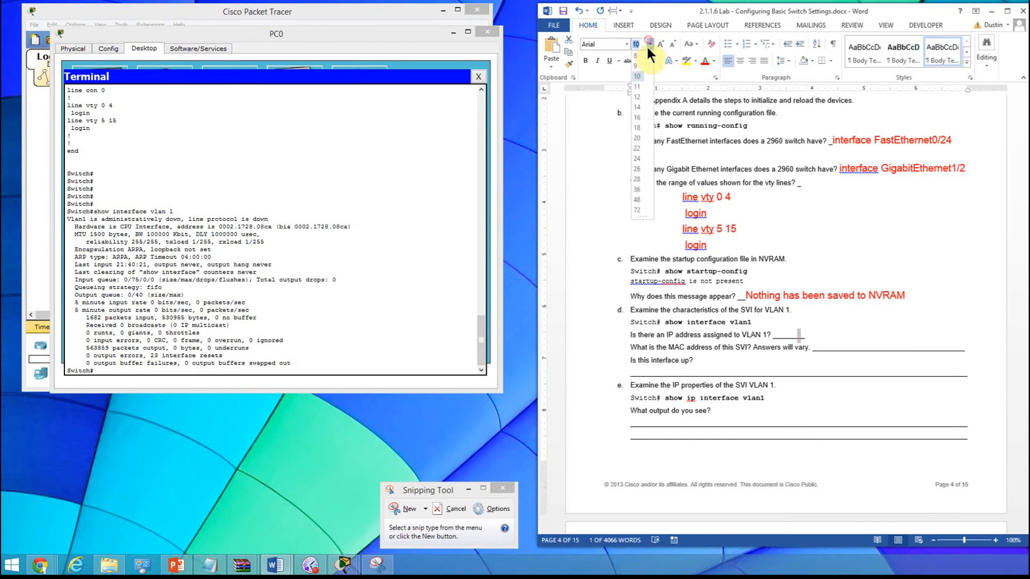
pyautogui.click(638, 109)
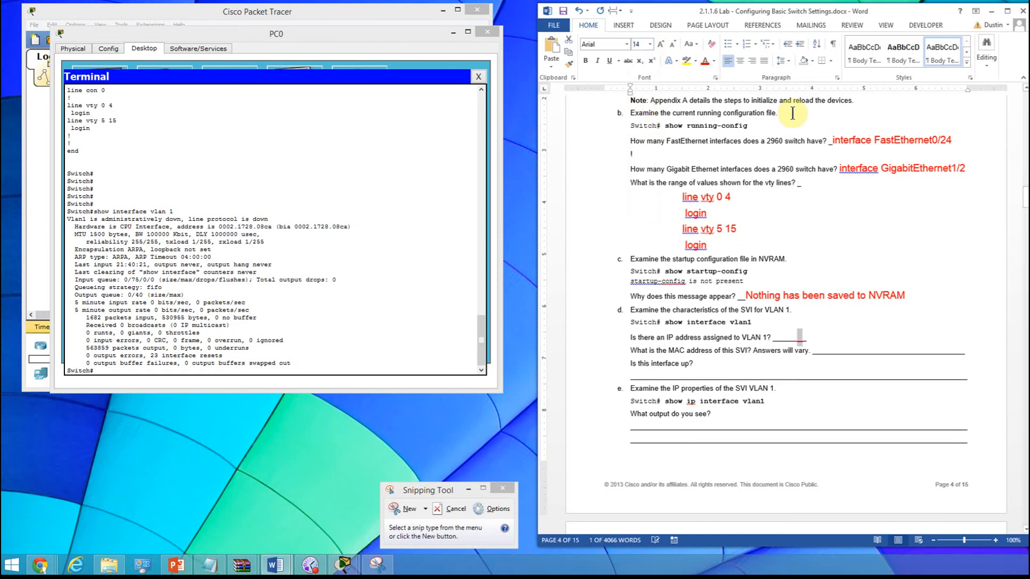
pyautogui.write('No IP')
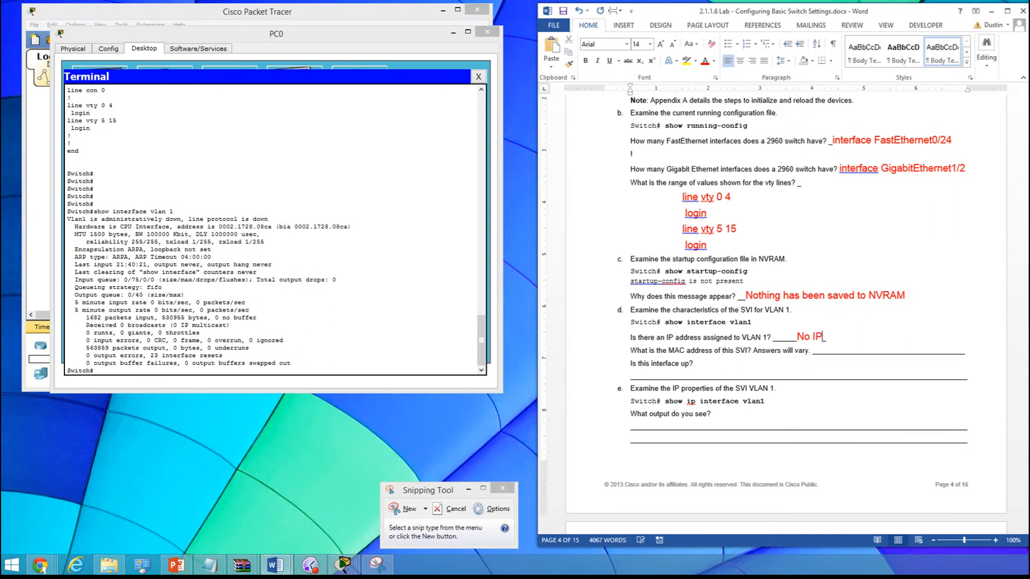
pyautogui.write(' address')
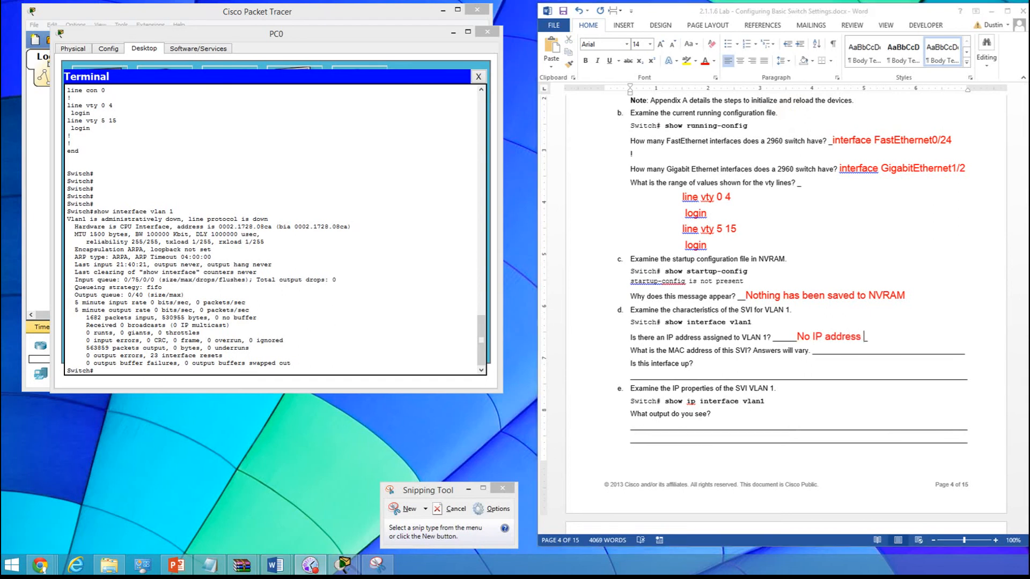
# - Copy the "Hardware is CPU Interface" address line from the terminal output into a shortened blank after the SVI MAC address question
pyautogui.scroll(-3, 1000, 184)
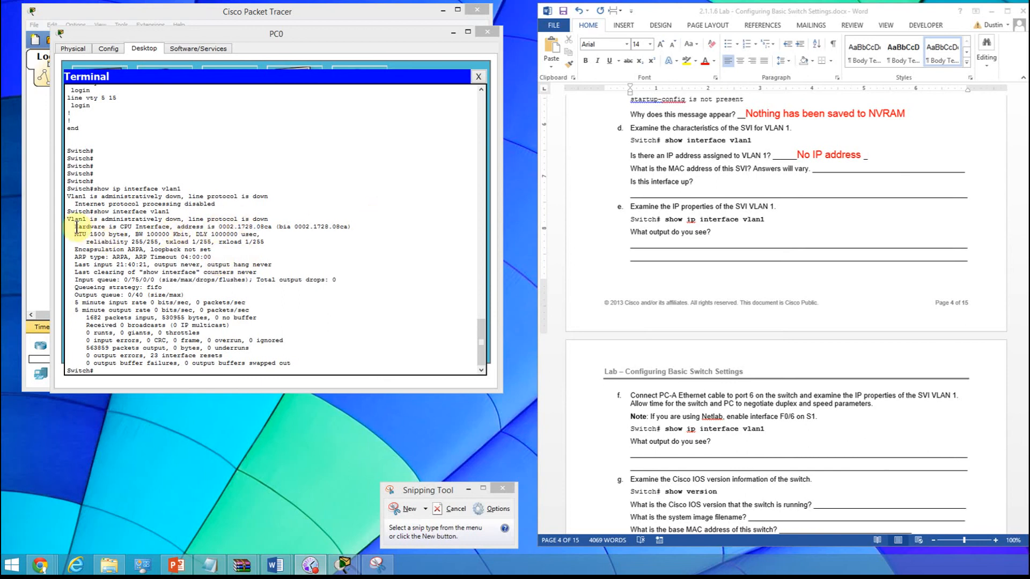
pyautogui.moveTo(74, 228); pyautogui.dragTo(357, 227)
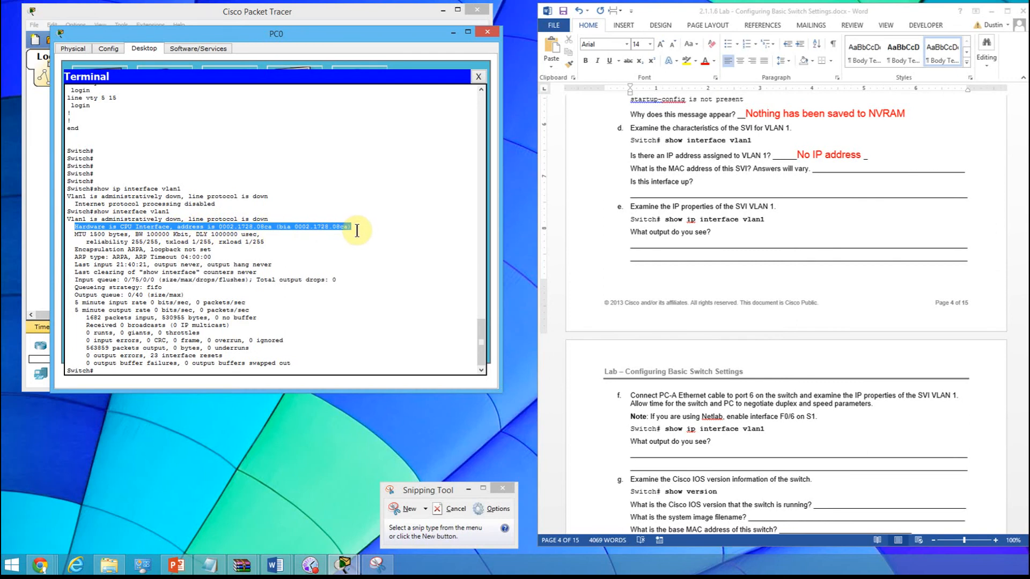
pyautogui.rightClick(275, 226)
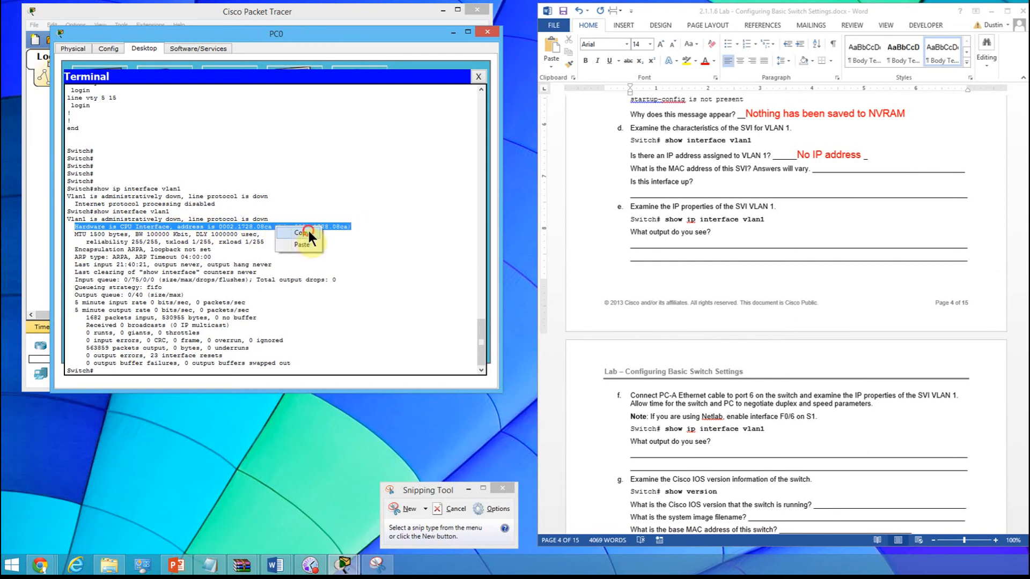
pyautogui.click(301, 232)
pyautogui.click(803, 192)
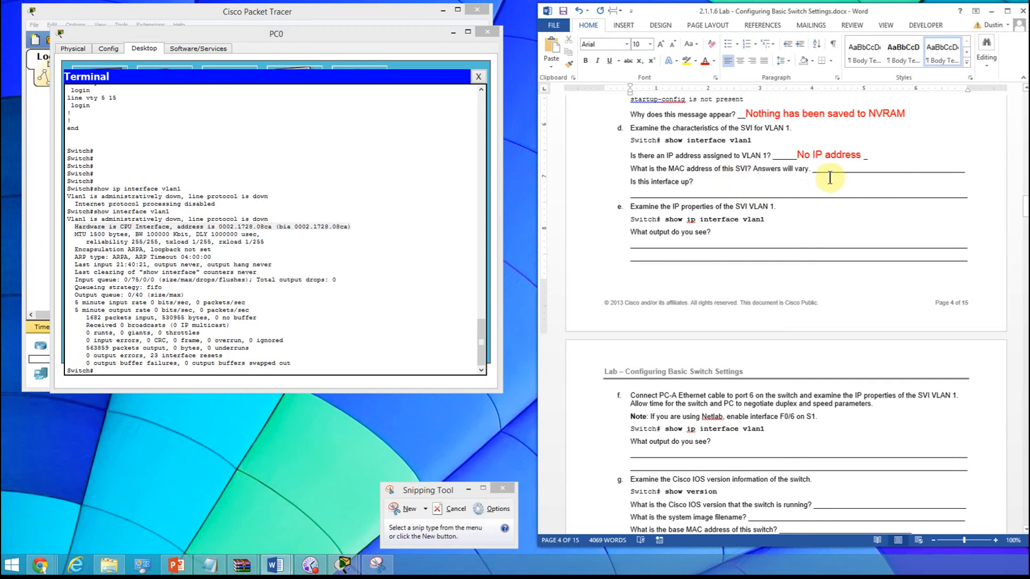
pyautogui.click(829, 169)
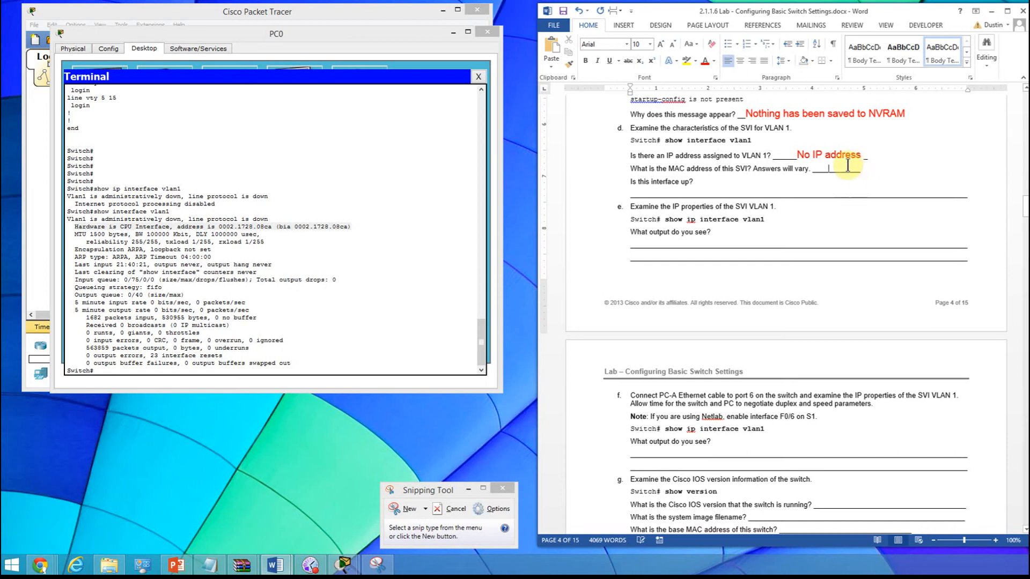
pyautogui.write('Hardware is CPU Interface, address is 0002.1728.08ca (bia 0002.1728.08ca)')
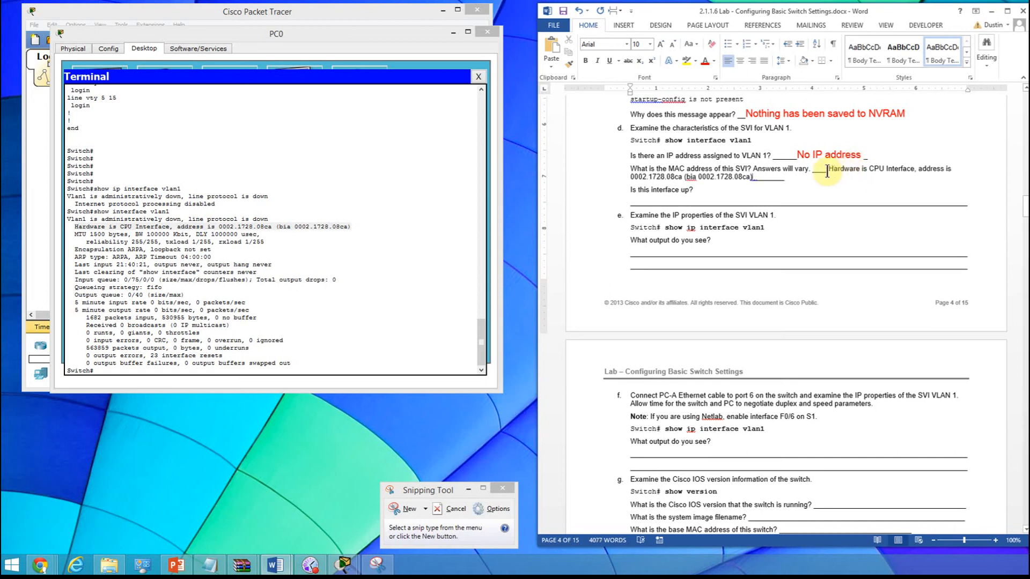
# - Format the pasted hardware address answer in red at size 14
pyautogui.moveTo(827, 170); pyautogui.dragTo(843, 178)
pyautogui.click(704, 60)
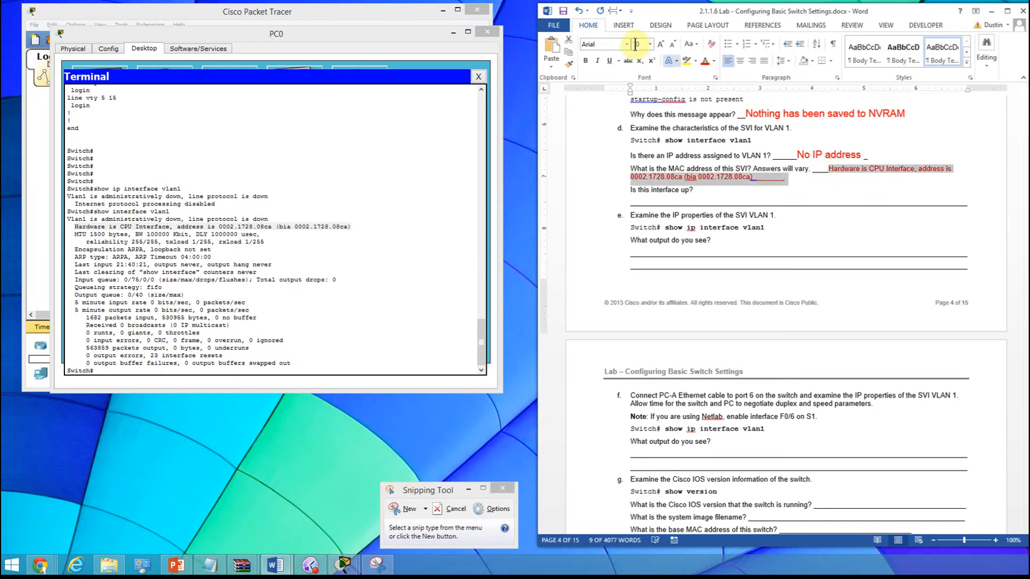
pyautogui.click(650, 44)
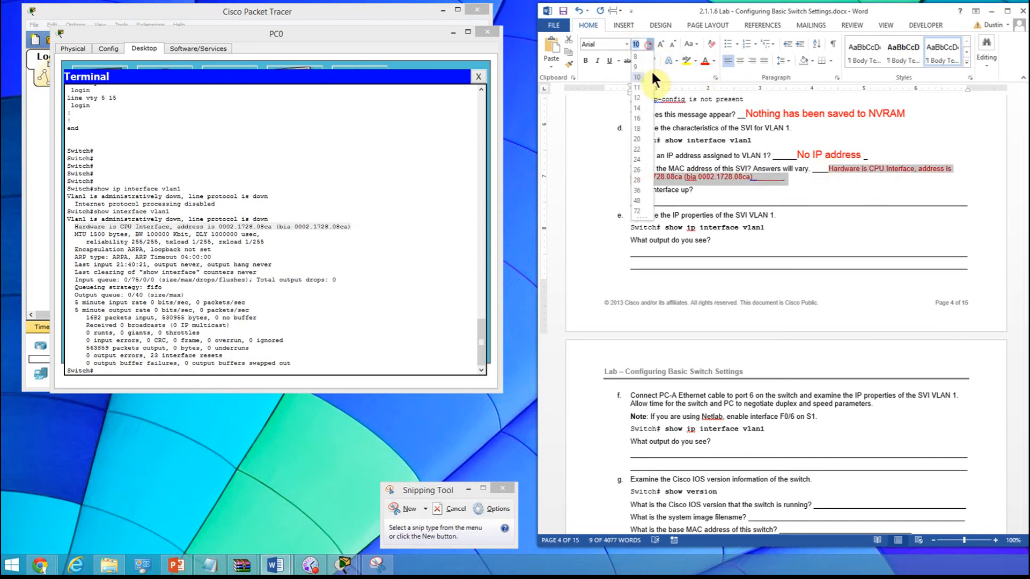
pyautogui.click(636, 107)
pyautogui.click(742, 185)
pyautogui.click(699, 197)
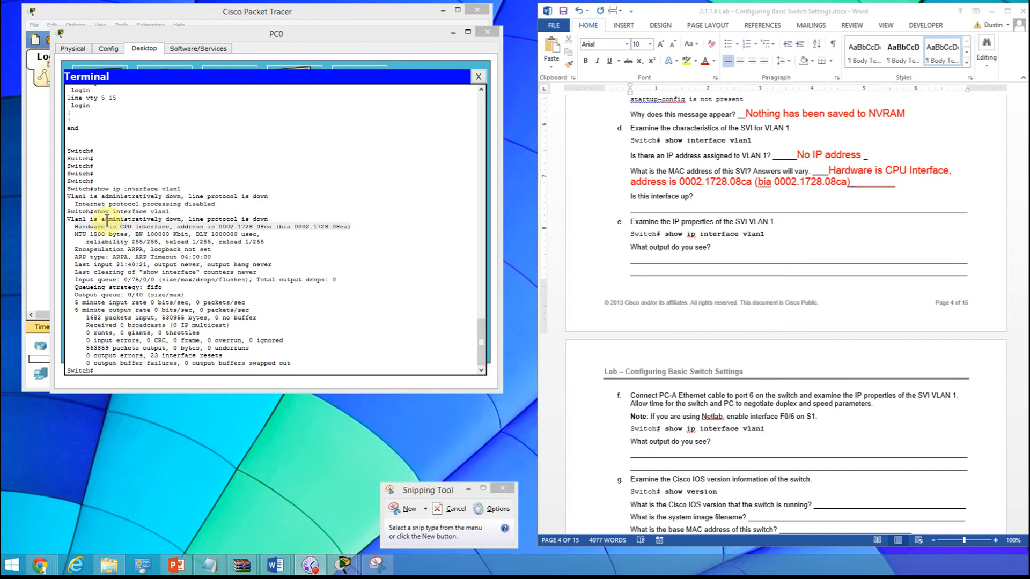
# - Copy "Vlan1 is administratively down, line protocol is down" from the show interface vlan1 output and paste it after "Is this interface up?"
pyautogui.click(108, 220)
pyautogui.moveTo(64, 219); pyautogui.dragTo(275, 220)
pyautogui.hotkey('ctrl', 'c')
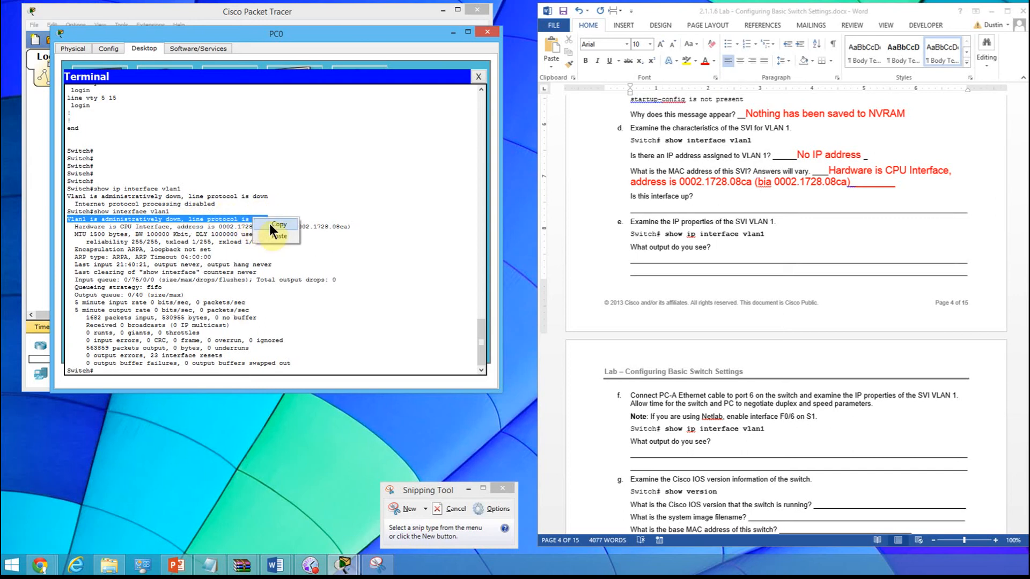
pyautogui.click(727, 253)
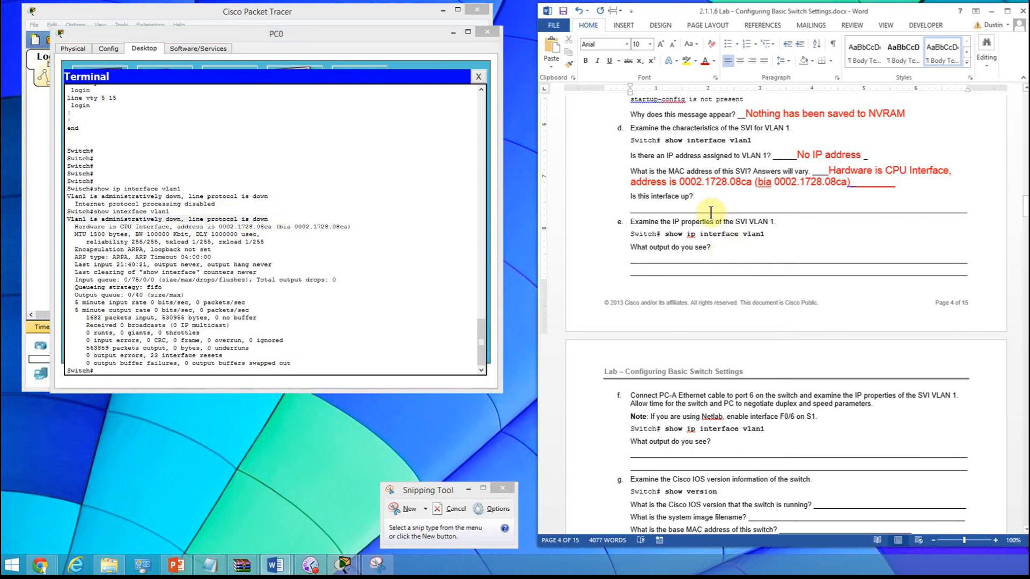
pyautogui.click(707, 197)
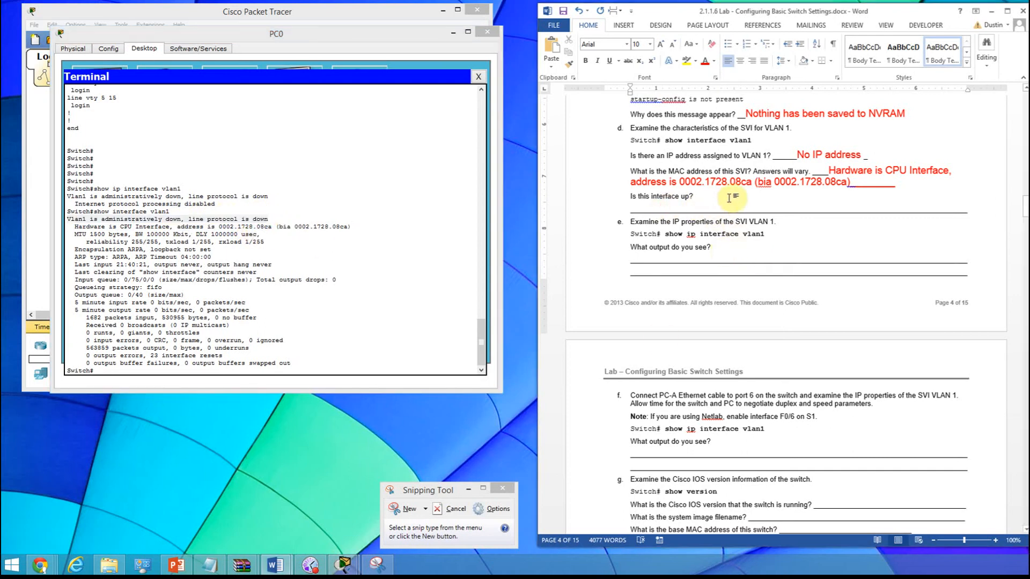
pyautogui.hotkey('ctrl', 'v')
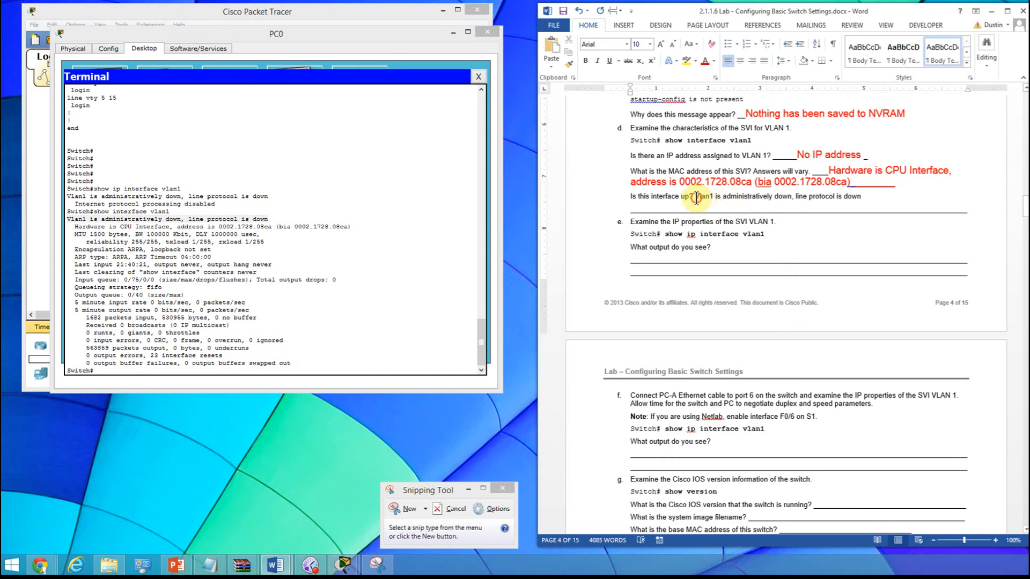
# - Format the pasted interface status answer in red at size 14
pyautogui.moveTo(837, 199); pyautogui.dragTo(870, 198)
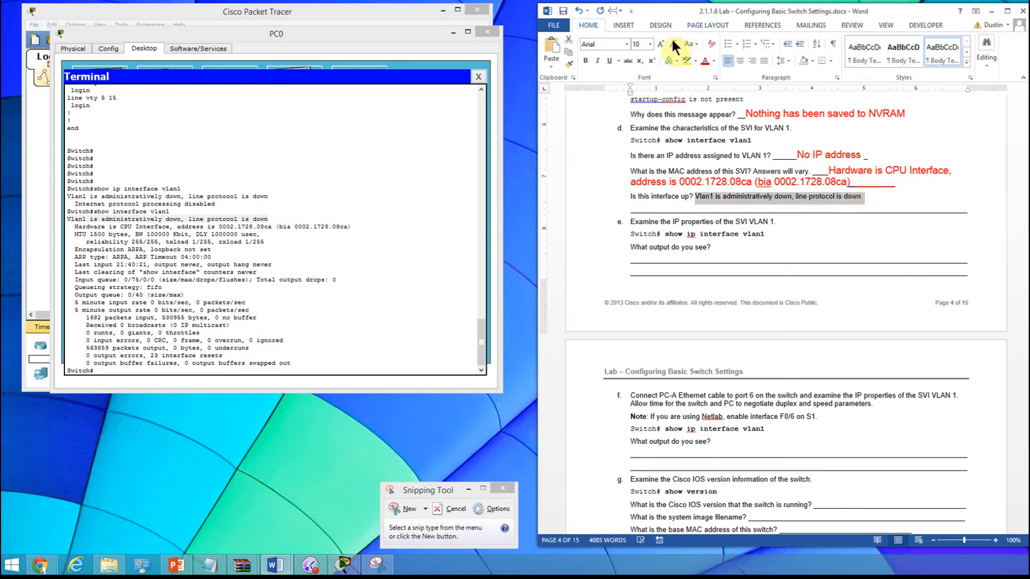
pyautogui.click(705, 61)
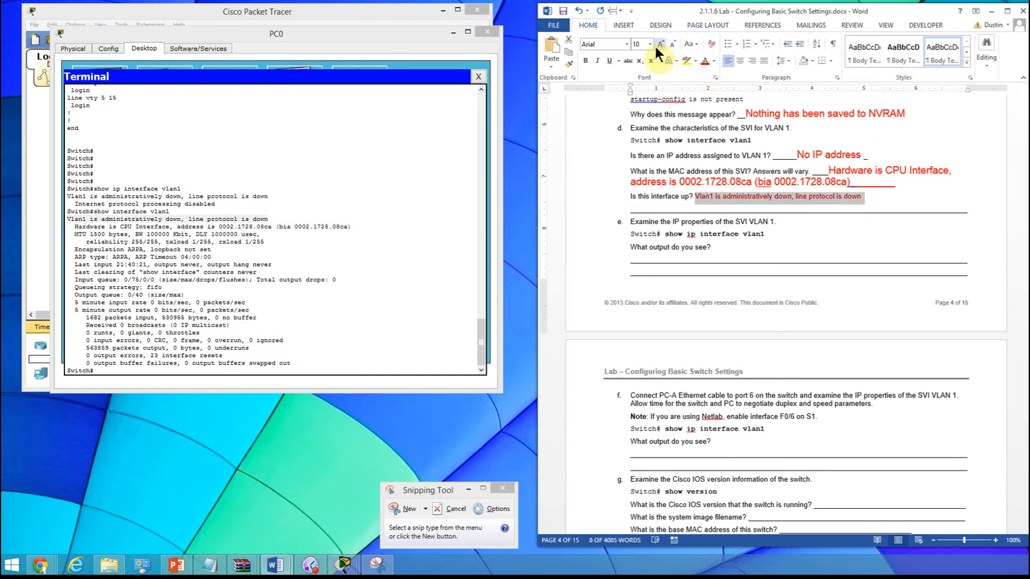
pyautogui.click(638, 107)
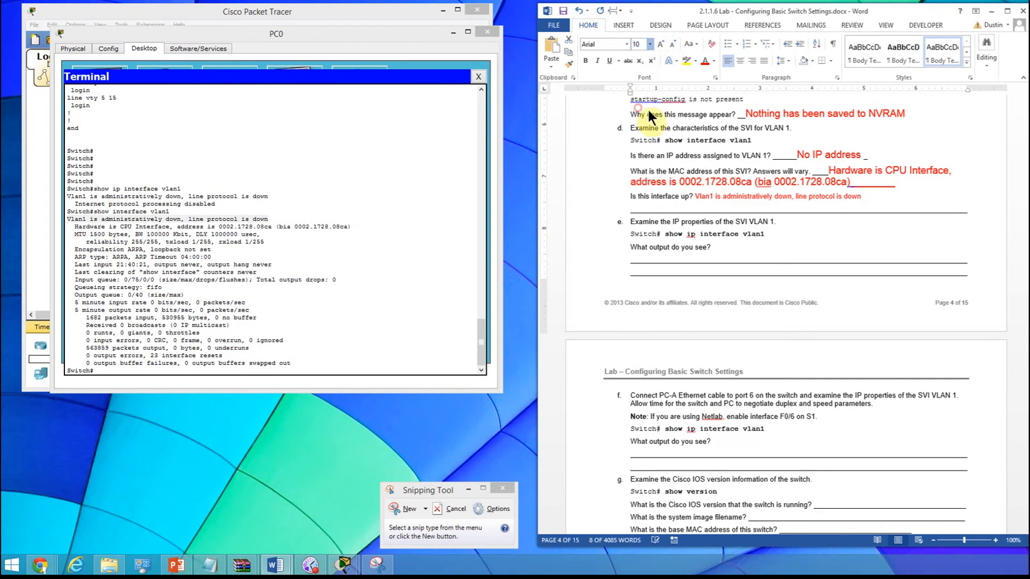
pyautogui.click(814, 239)
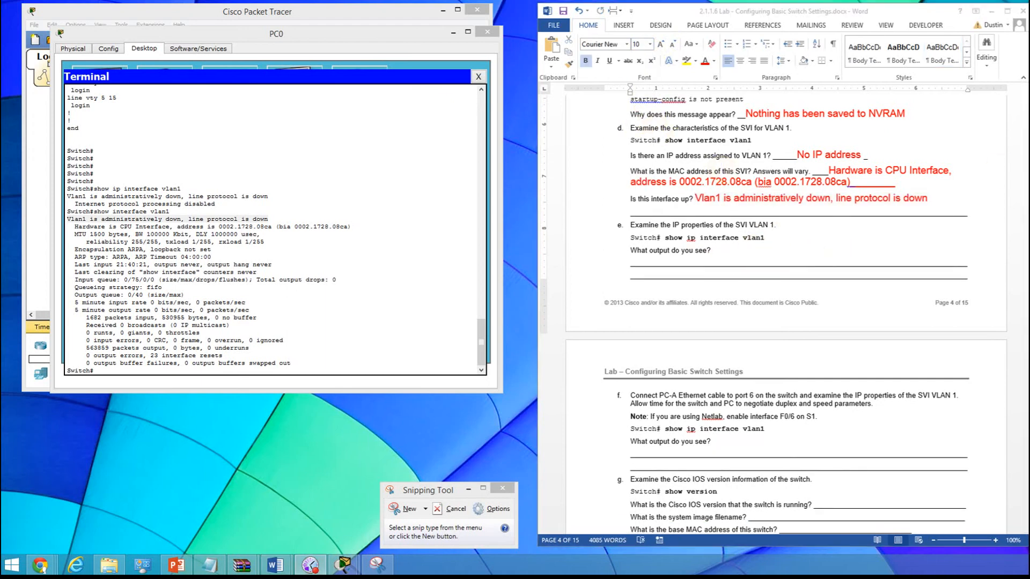
# - Run show ip interface vlan1 at the switch prompt in the PC0 terminal
pyautogui.click(106, 371)
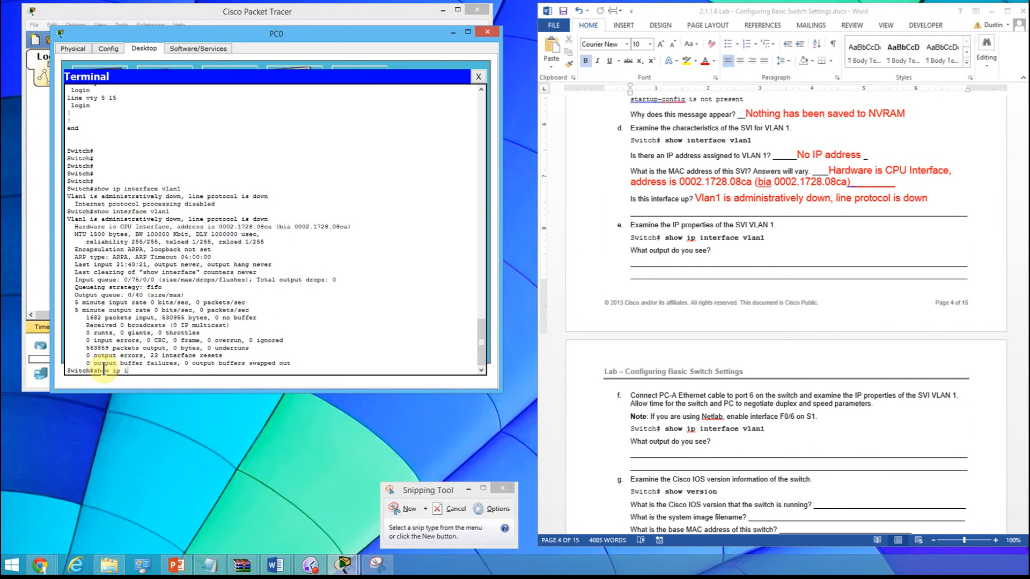
pyautogui.write('vlan1')
pyautogui.press('Return')
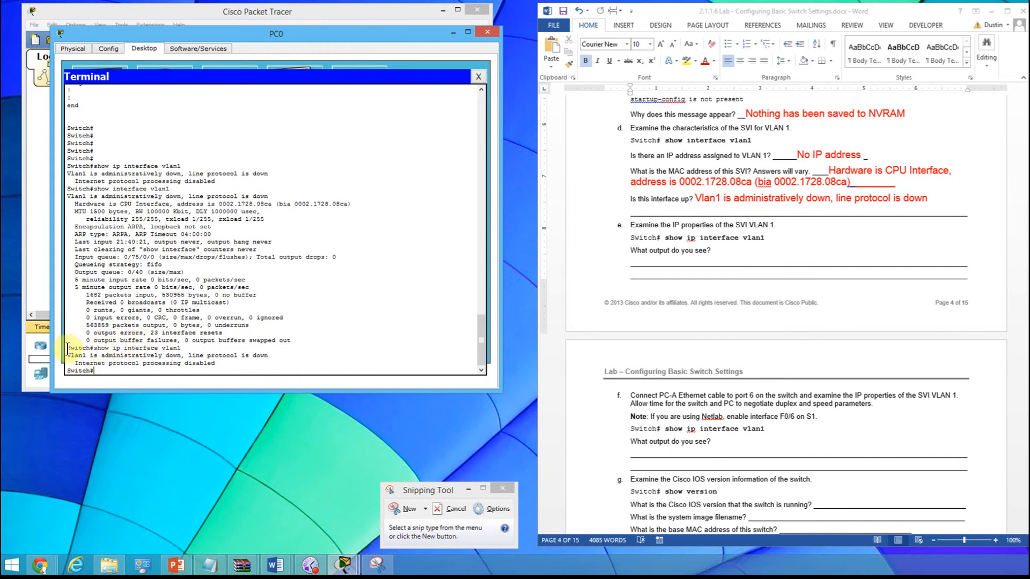
# - Copy the show ip interface vlan1 command with its output and paste it after "What output do you see?" in step e
pyautogui.moveTo(69, 350); pyautogui.dragTo(219, 363)
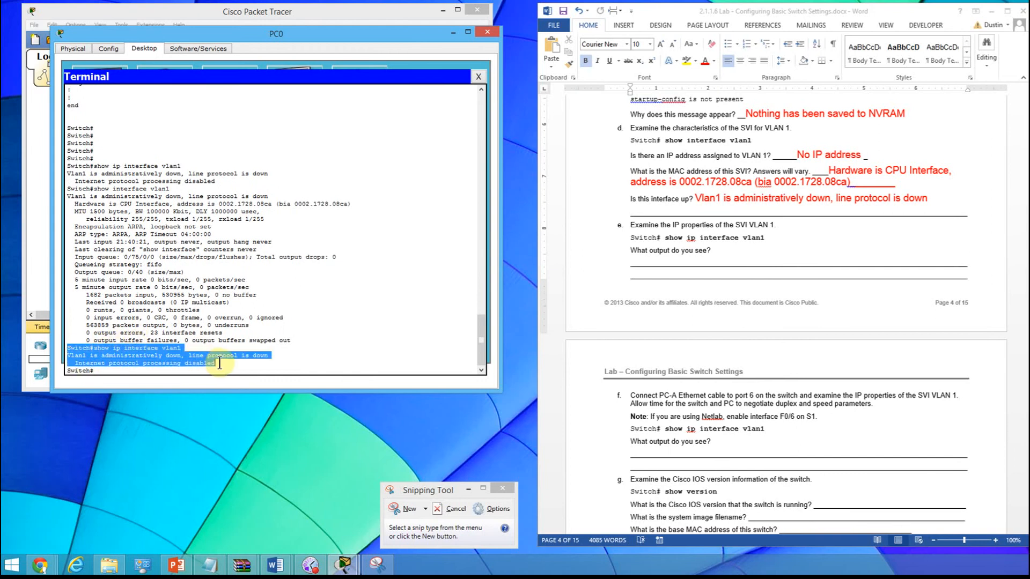
pyautogui.rightClick(168, 359)
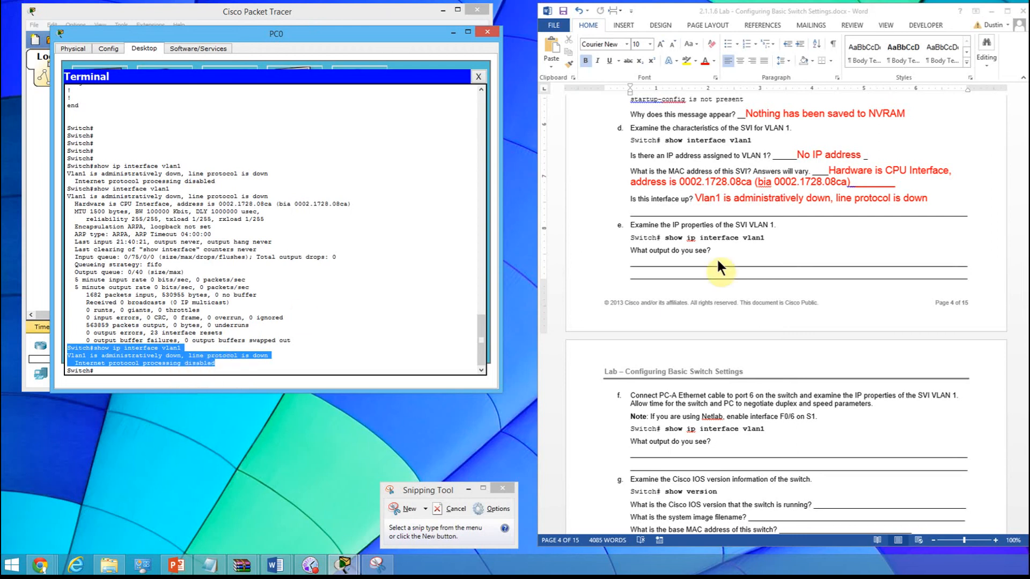
pyautogui.click(733, 253)
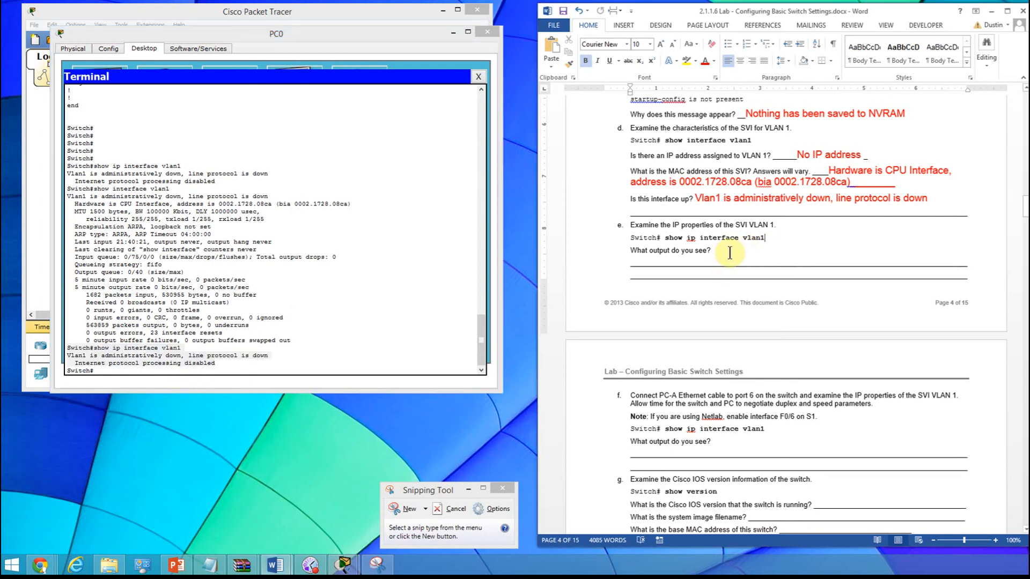
pyautogui.click(738, 254)
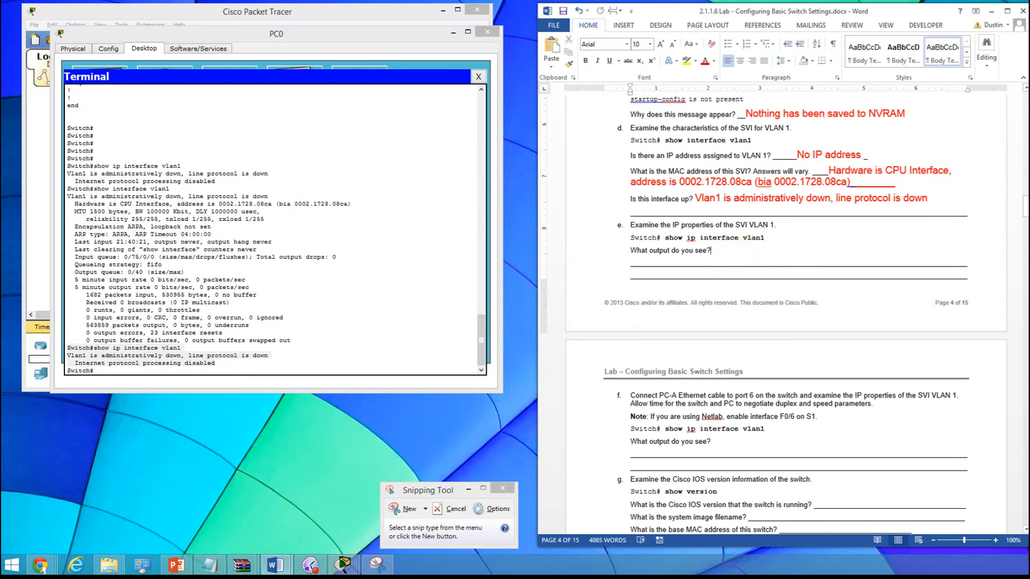
pyautogui.write('Switch#show ip interface vlan1 Vlan1 is administratively down, line protocol is down  Internet protocol processing disabled')
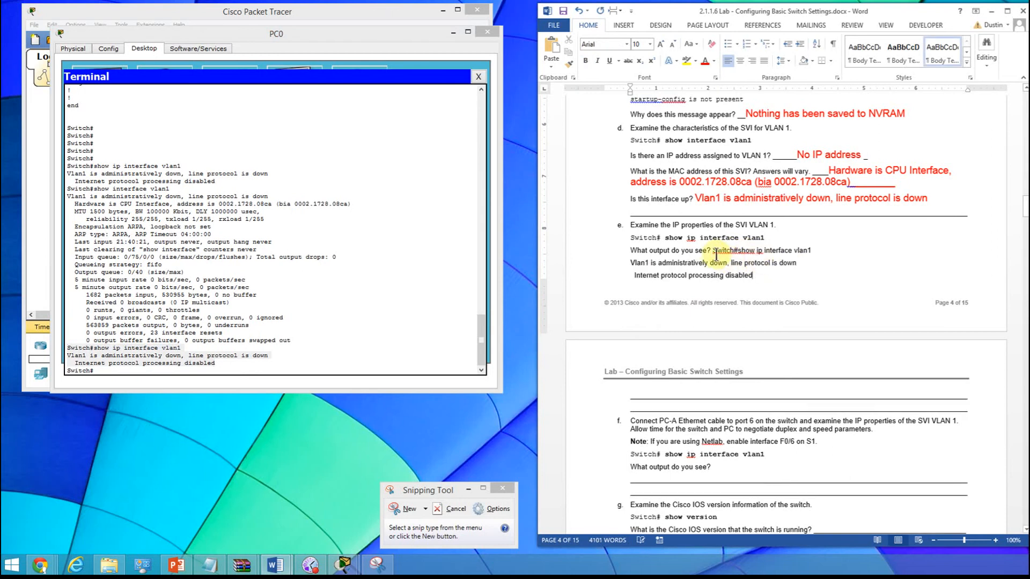
pyautogui.moveTo(714, 251); pyautogui.dragTo(731, 247)
pyautogui.press('Return')
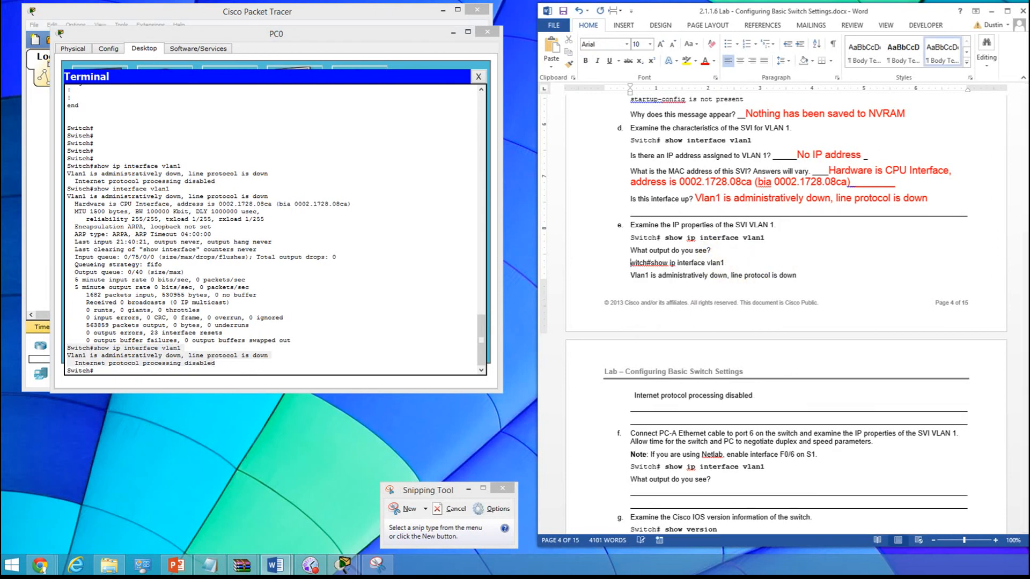
pyautogui.click(749, 274)
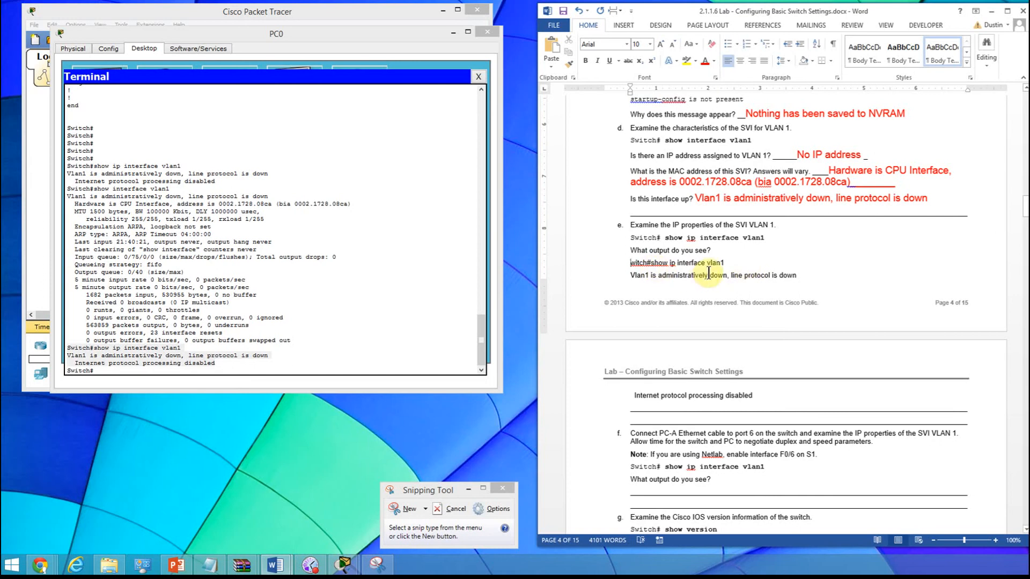
pyautogui.click(579, 10)
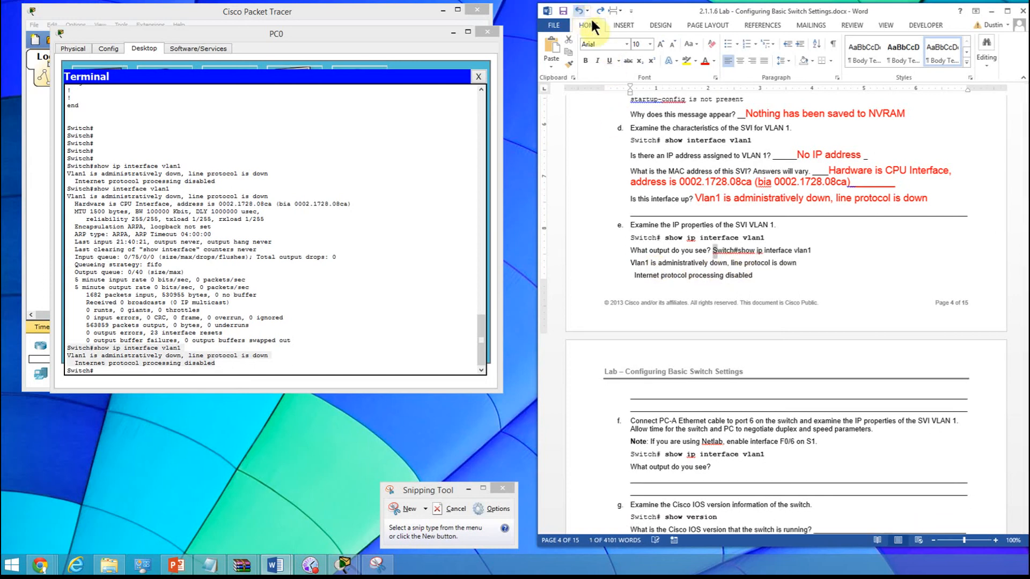
# - Move the pasted output in step e onto its own line below the question and format it in red at size 14
pyautogui.click(714, 250)
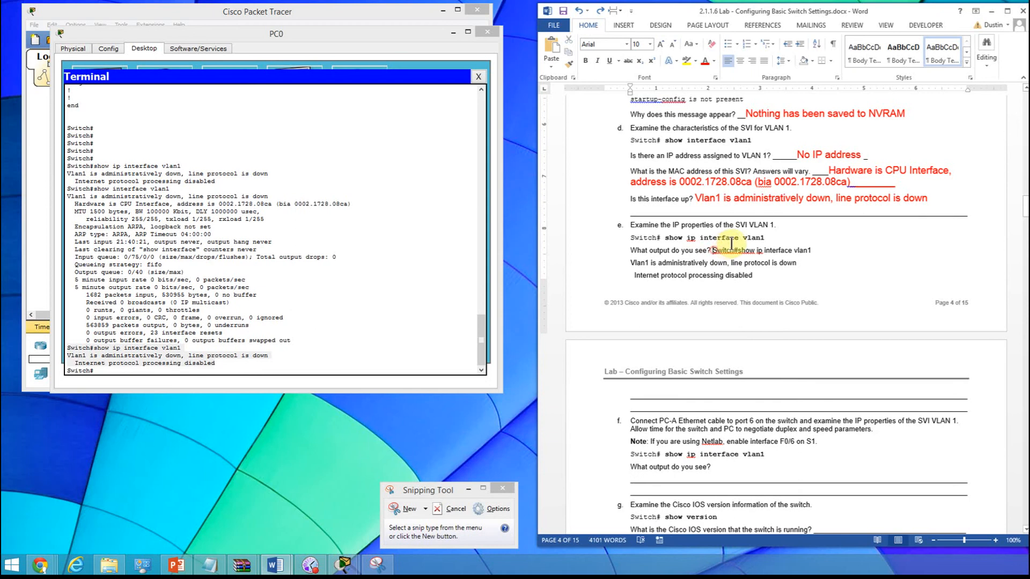
pyautogui.press('Return')
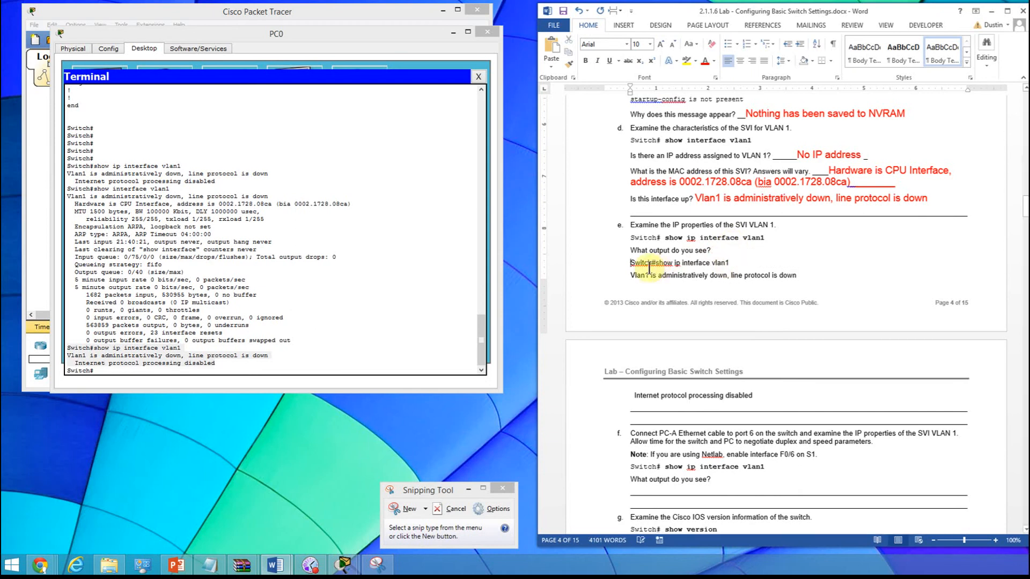
pyautogui.moveTo(632, 264); pyautogui.dragTo(799, 375)
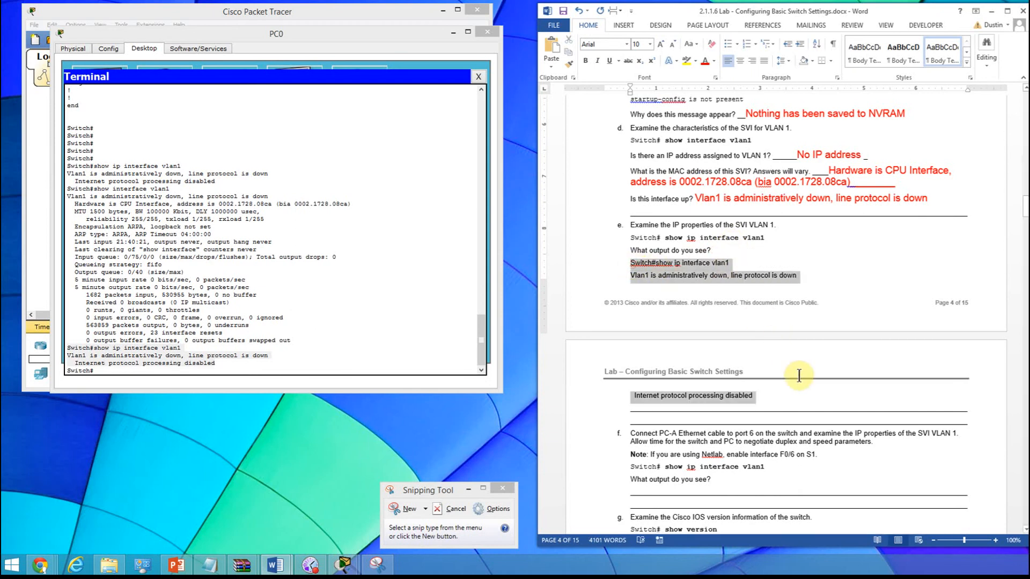
pyautogui.click(706, 62)
pyautogui.click(649, 42)
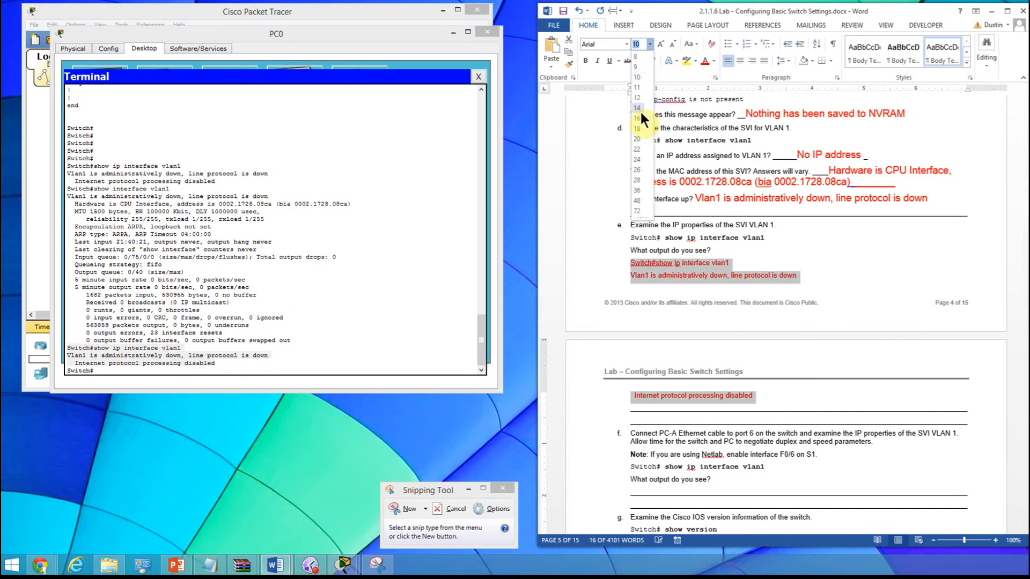
pyautogui.click(638, 108)
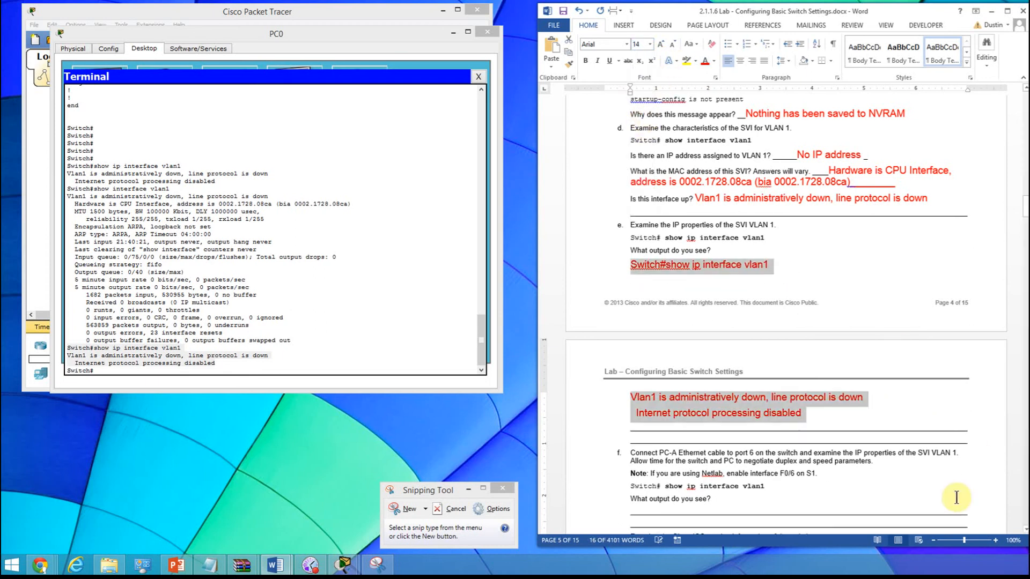
pyautogui.click(856, 415)
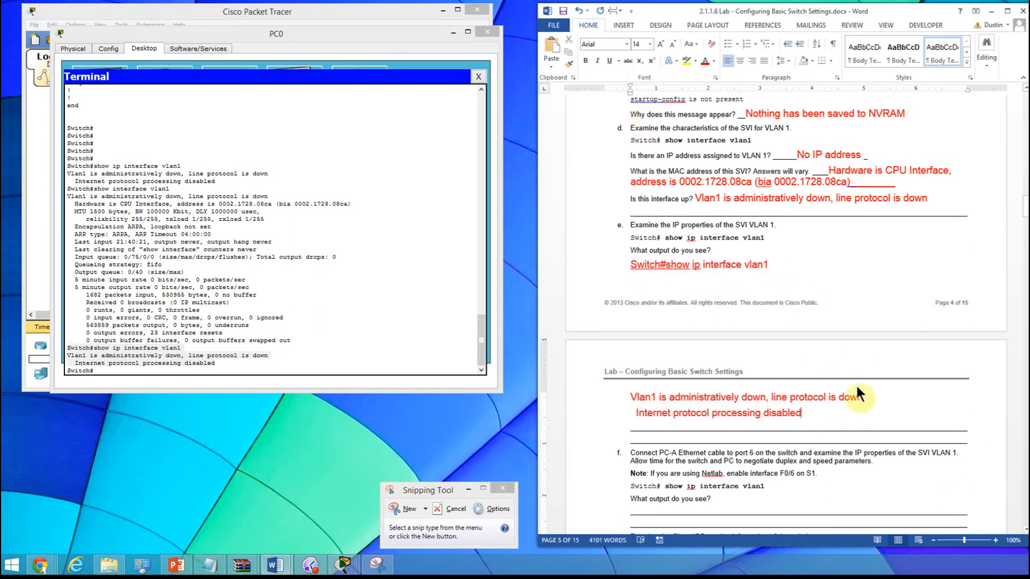
# - Connect PC0's FastEthernet0 port to FastEthernet0/6 on Switch0 with a Copper Straight-Through cable, as step f asks
pyautogui.scroll(-5, 944, 429)
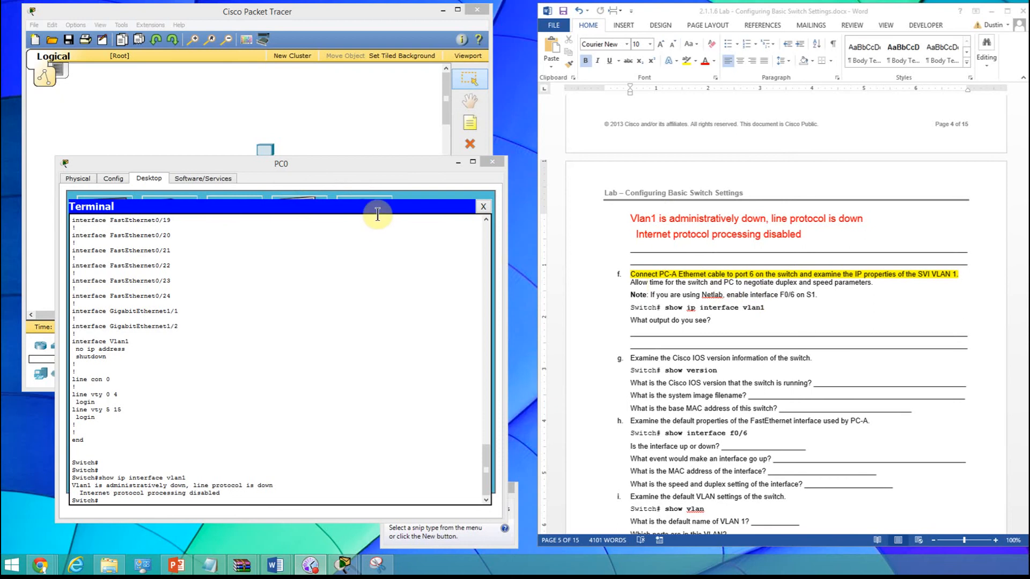
pyautogui.moveTo(324, 164); pyautogui.dragTo(317, 223)
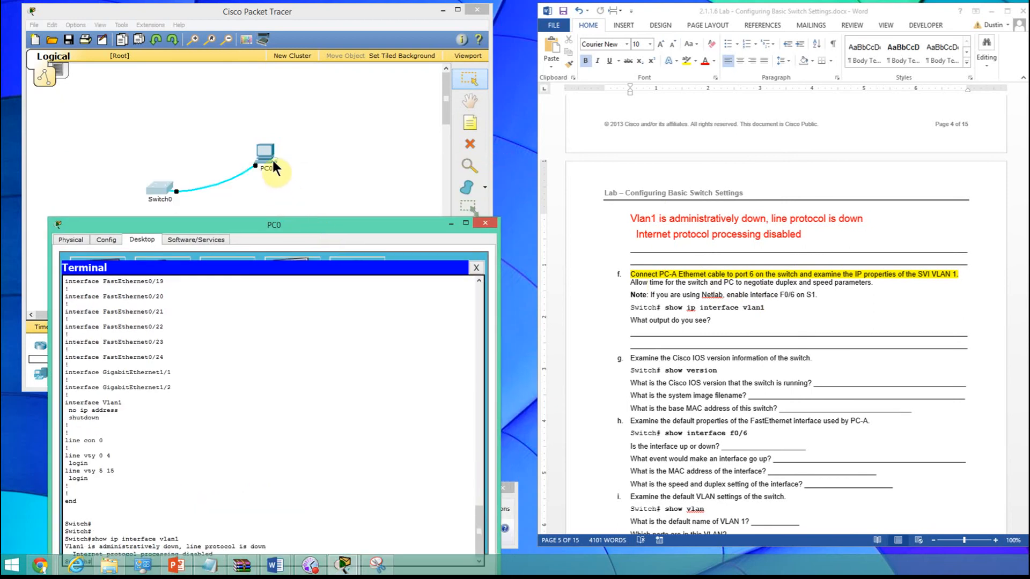
pyautogui.click(243, 195)
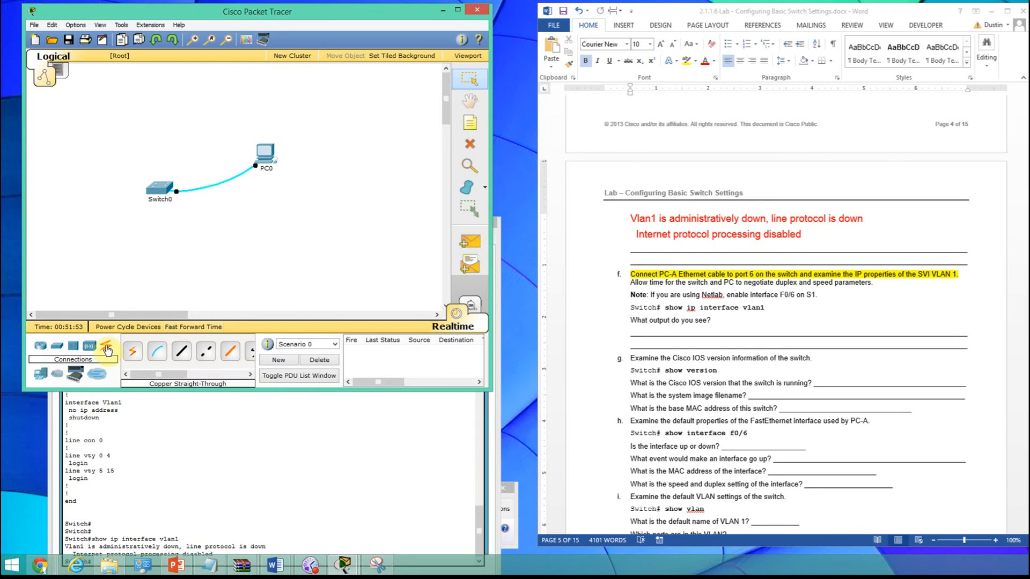
pyautogui.click(186, 354)
pyautogui.click(271, 158)
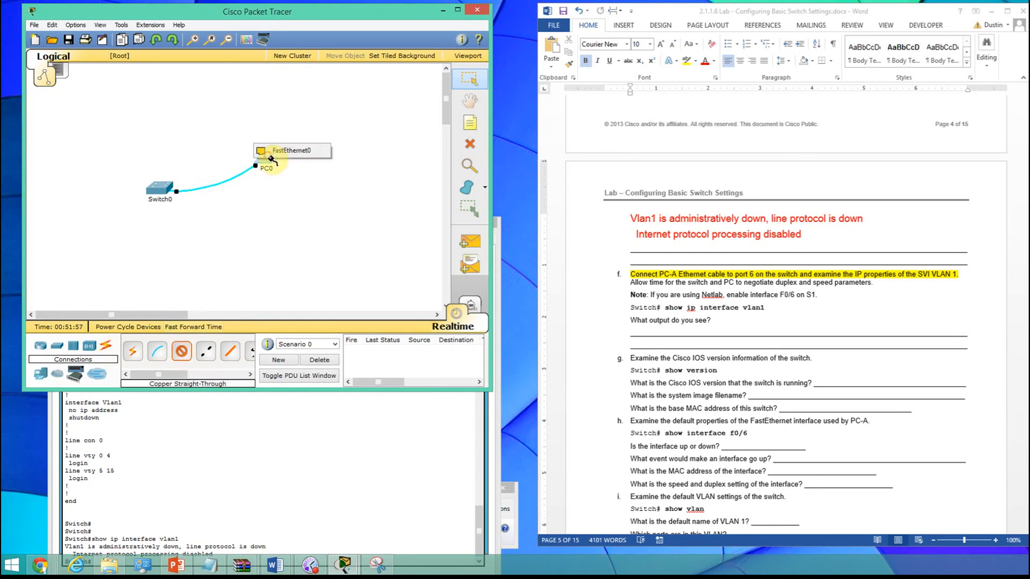
pyautogui.click(271, 153)
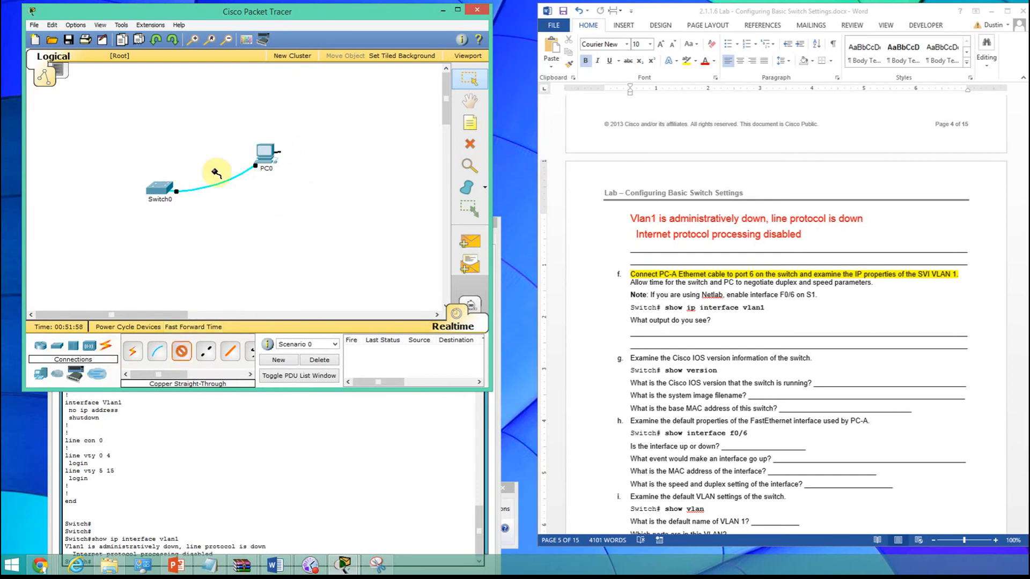
pyautogui.click(163, 190)
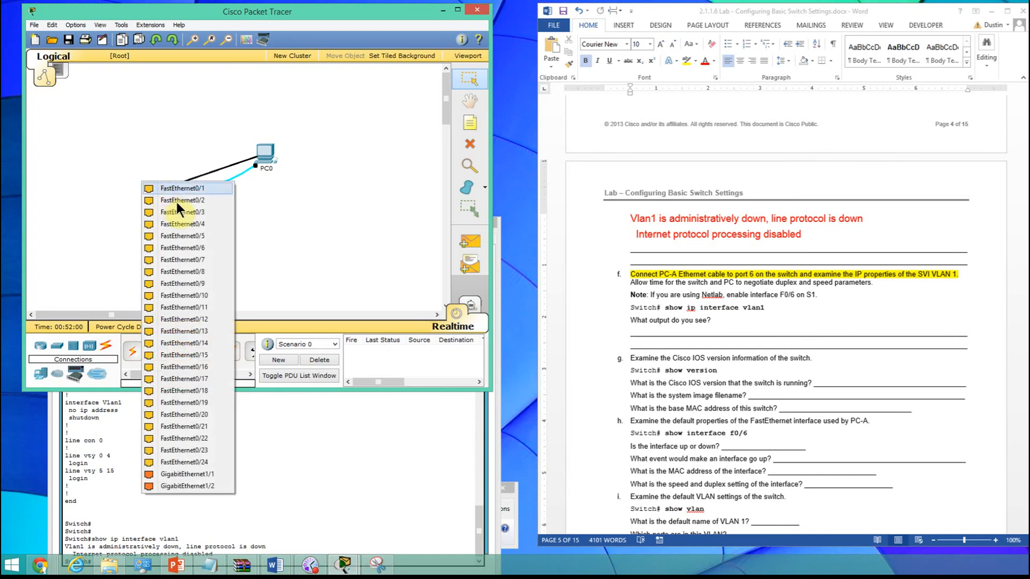
pyautogui.click(178, 249)
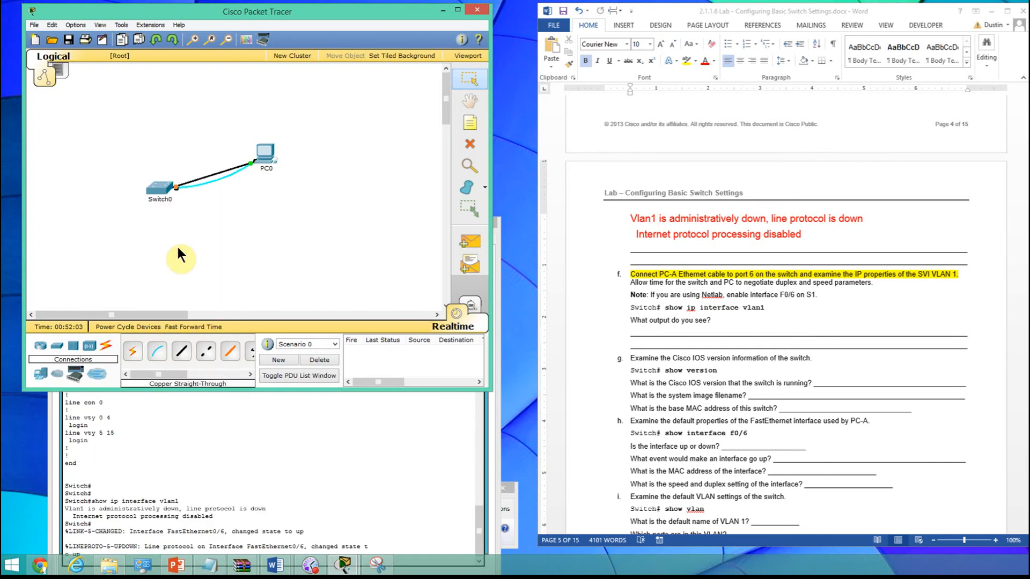
# - Return to the PC0 terminal and run show ip interface vlan1 at the switch prompt with the new cable connected
pyautogui.click(423, 421)
pyautogui.click(330, 230)
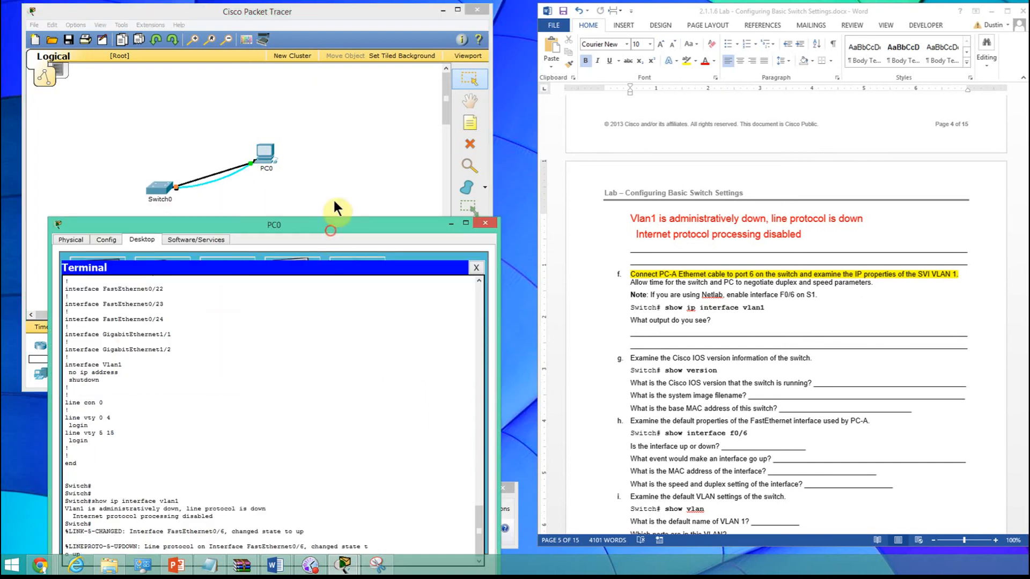
pyautogui.moveTo(333, 202); pyautogui.dragTo(332, 132)
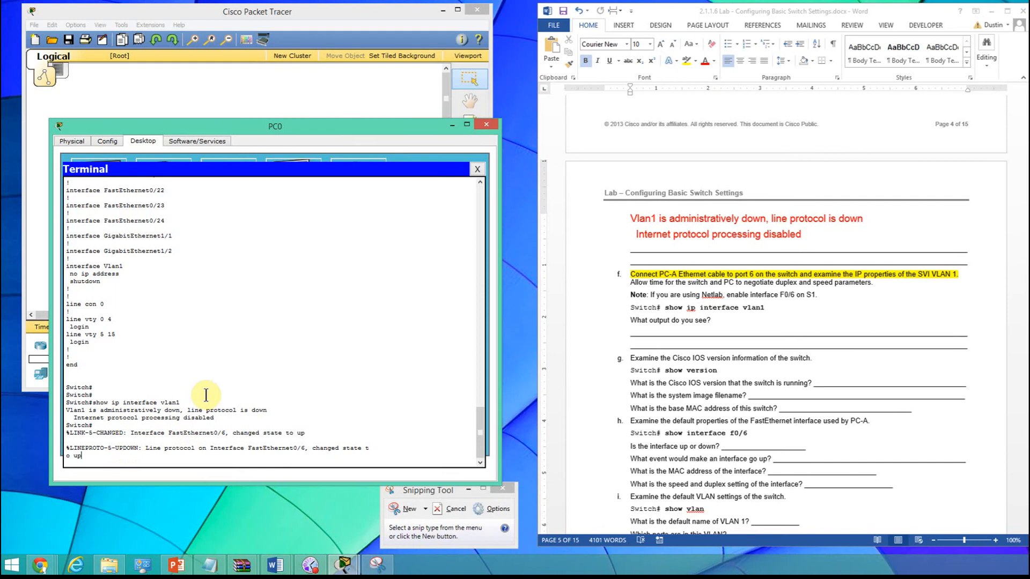
pyautogui.moveTo(205, 127); pyautogui.dragTo(190, 217)
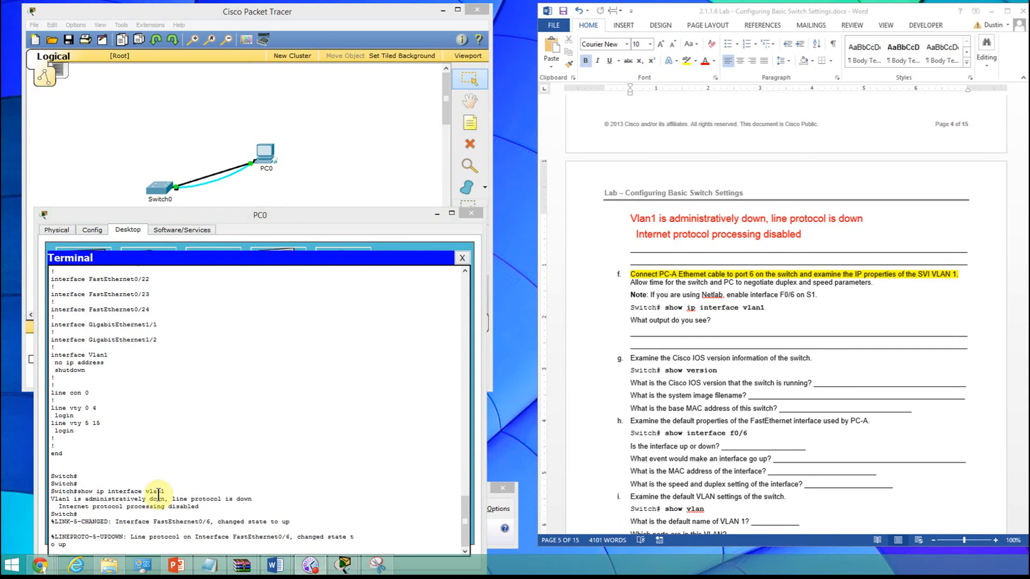
pyautogui.moveTo(236, 214); pyautogui.dragTo(220, 184)
pyautogui.press('Return')
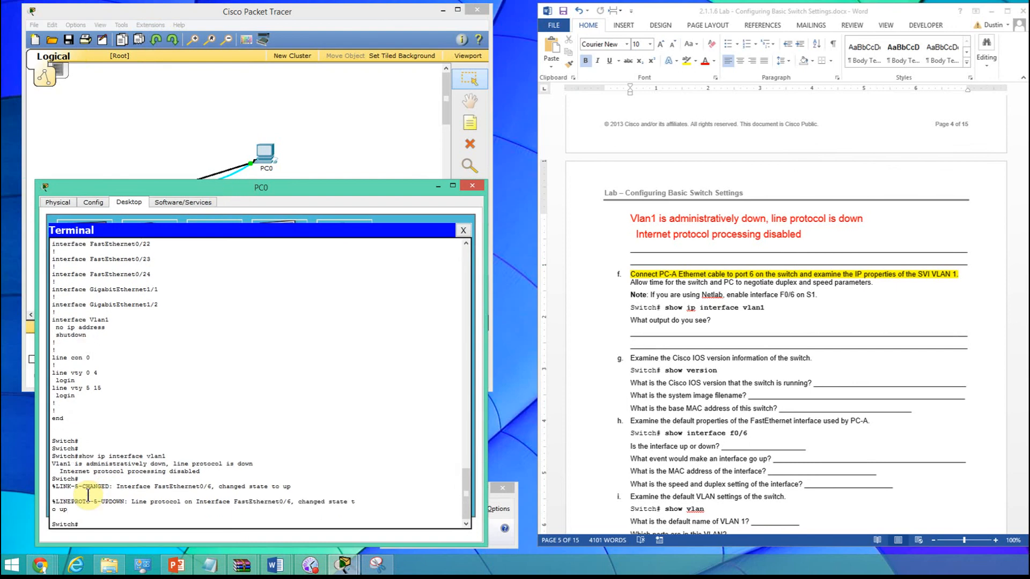
pyautogui.write('sho')
pyautogui.write('w ip interface vlan1')
pyautogui.press('Return')
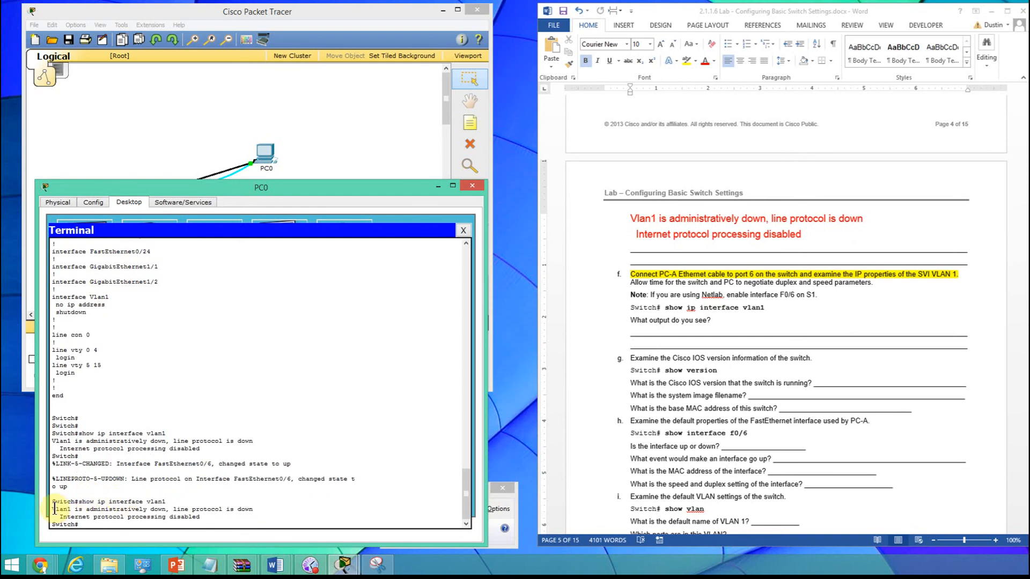
# - Copy the two output lines of the latest show ip interface vlan1 and paste them below "What output do you see?" in step f
pyautogui.moveTo(55, 509); pyautogui.dragTo(202, 516)
pyautogui.click(140, 510)
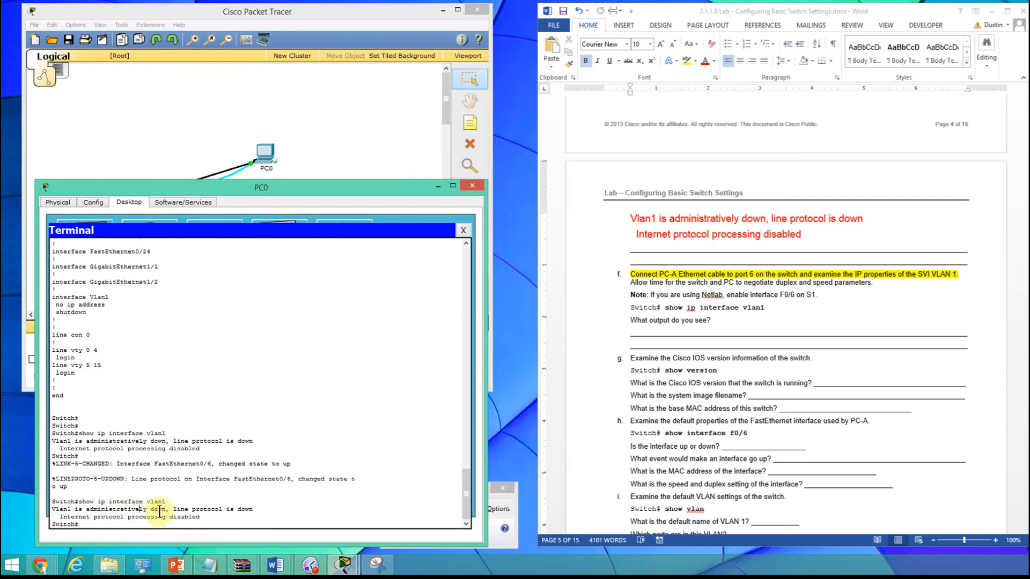
pyautogui.click(716, 320)
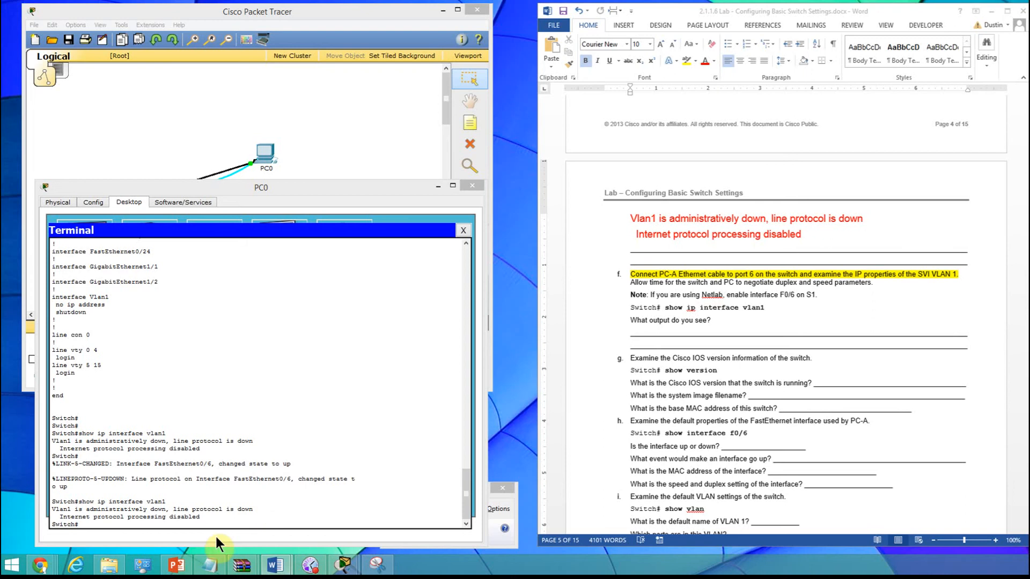
pyautogui.click(263, 501)
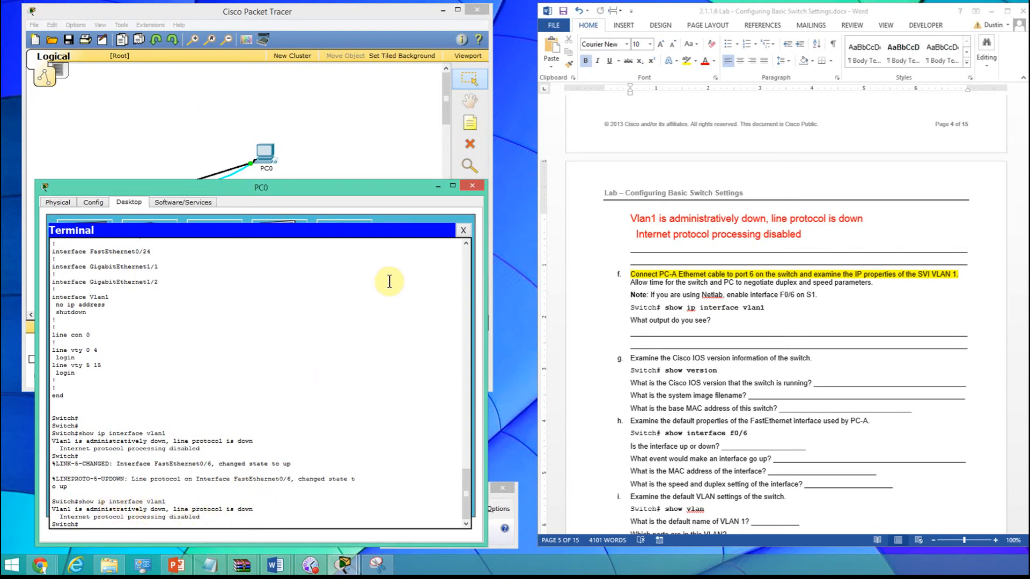
pyautogui.click(713, 320)
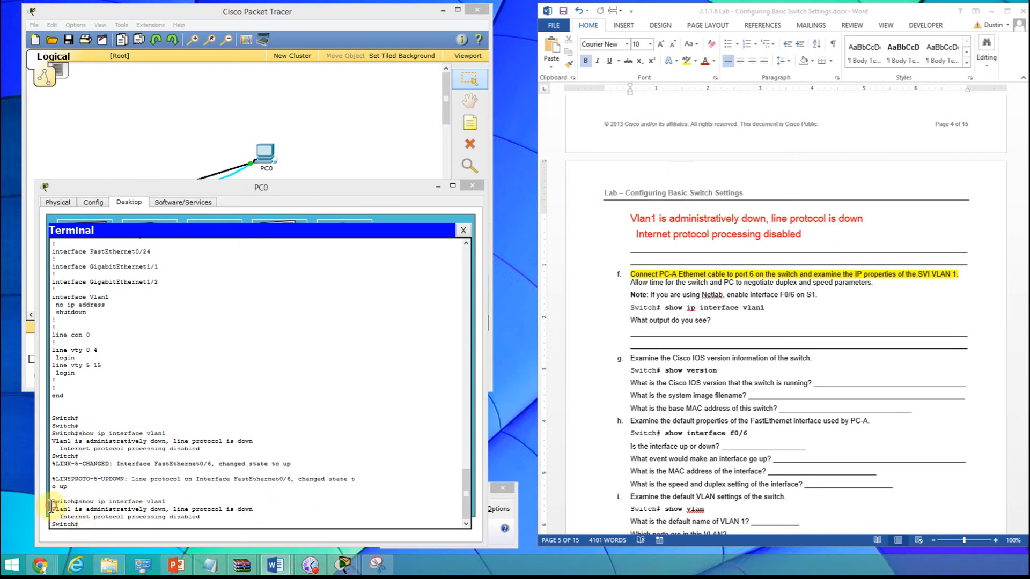
pyautogui.moveTo(52, 507); pyautogui.dragTo(219, 516)
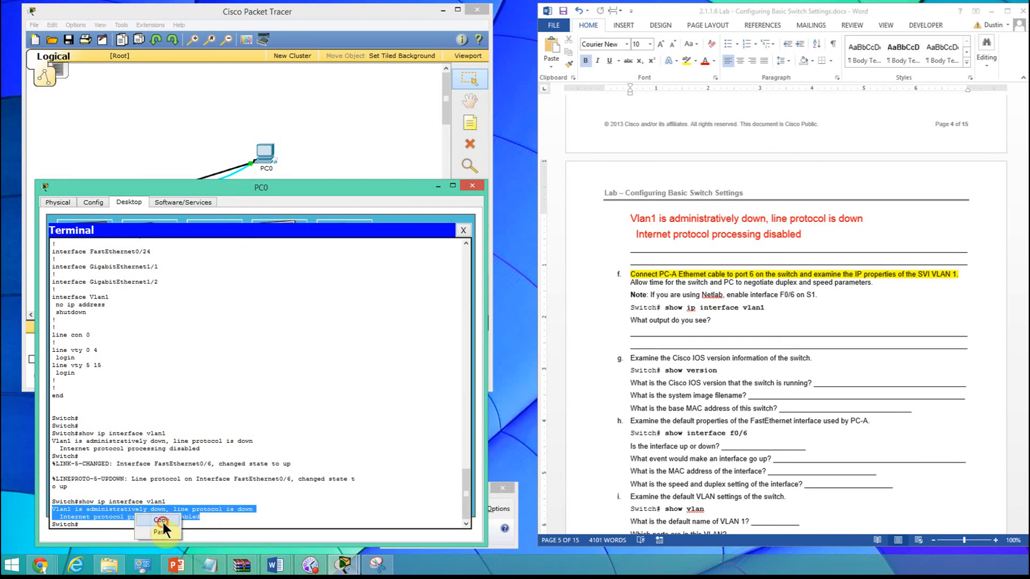
pyautogui.click(741, 321)
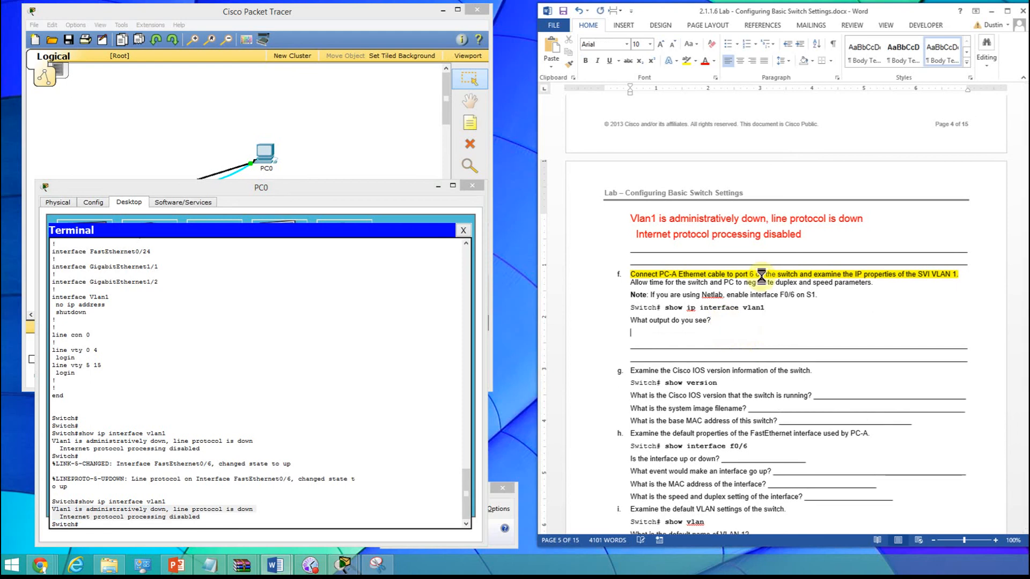
pyautogui.write('Vlan1 is administratively down, line protocol is down   Internet protocol processing disabled')
# - Color the two pasted output lines in step f red
pyautogui.click(630, 333)
pyautogui.moveTo(630, 333); pyautogui.dragTo(772, 347)
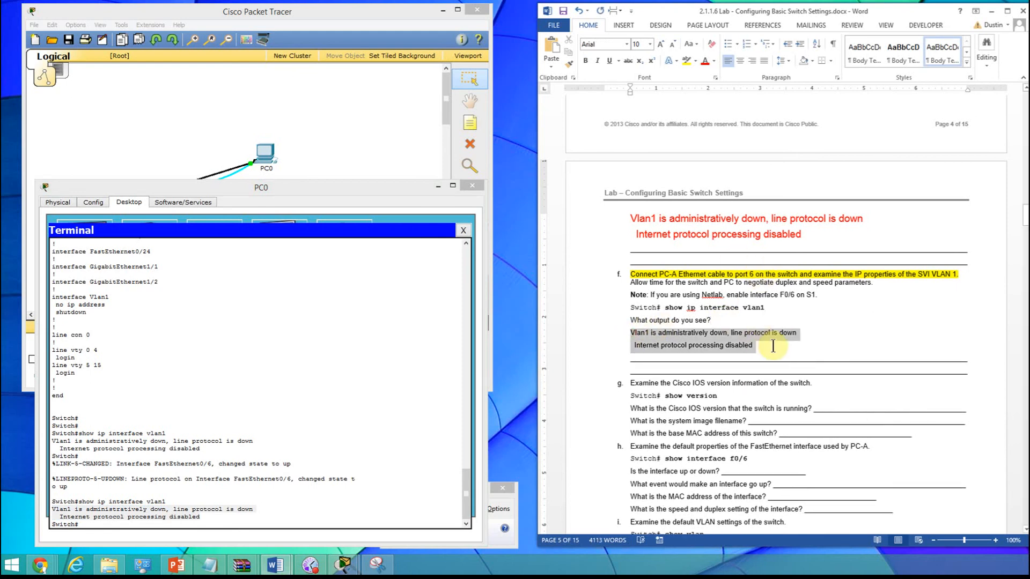
pyautogui.click(705, 61)
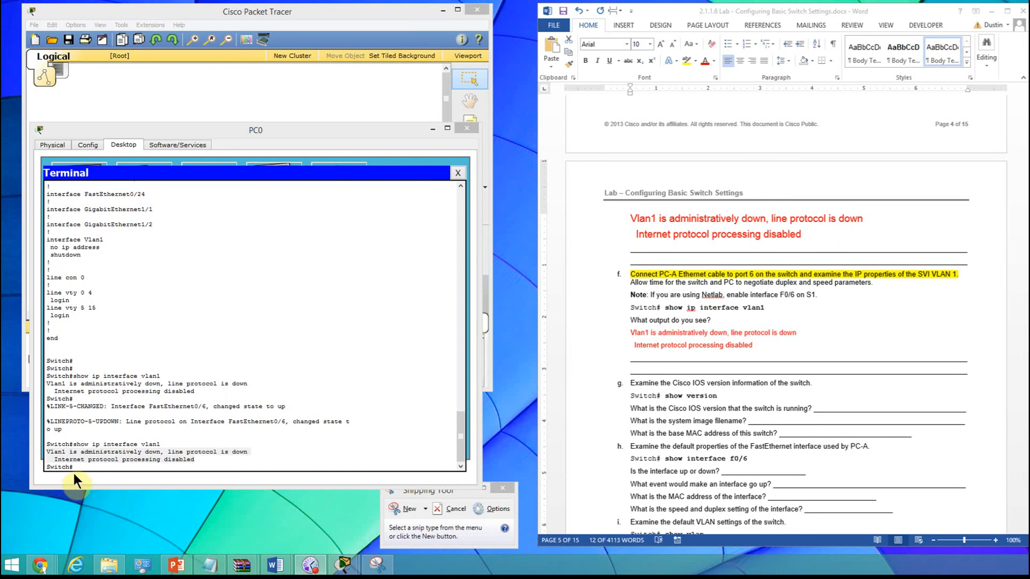
# - Try to run show vlan1 at the switch prompt in the PC0 terminal
pyautogui.click(78, 468)
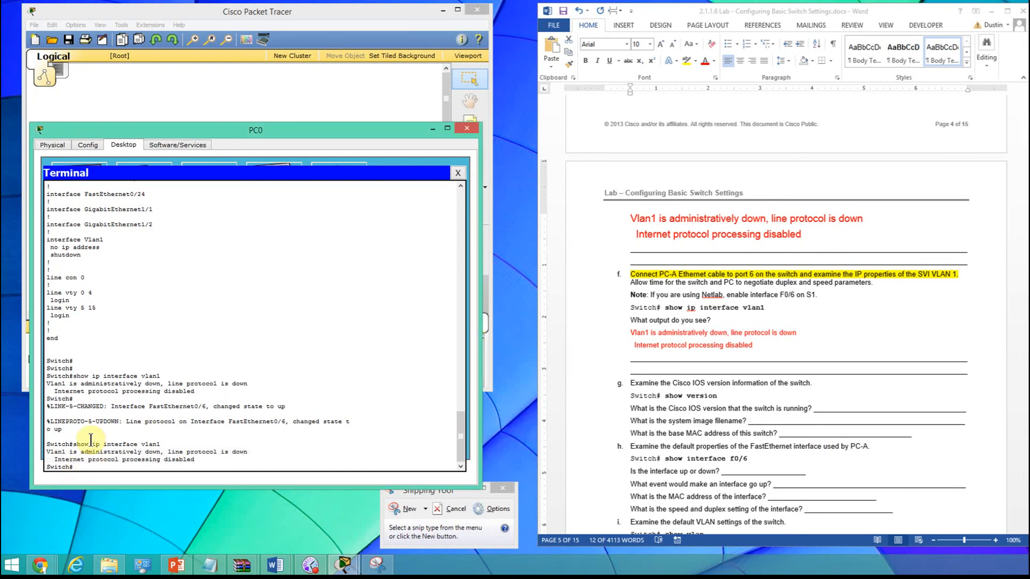
pyautogui.write('show vlan1')
pyautogui.press('Return')
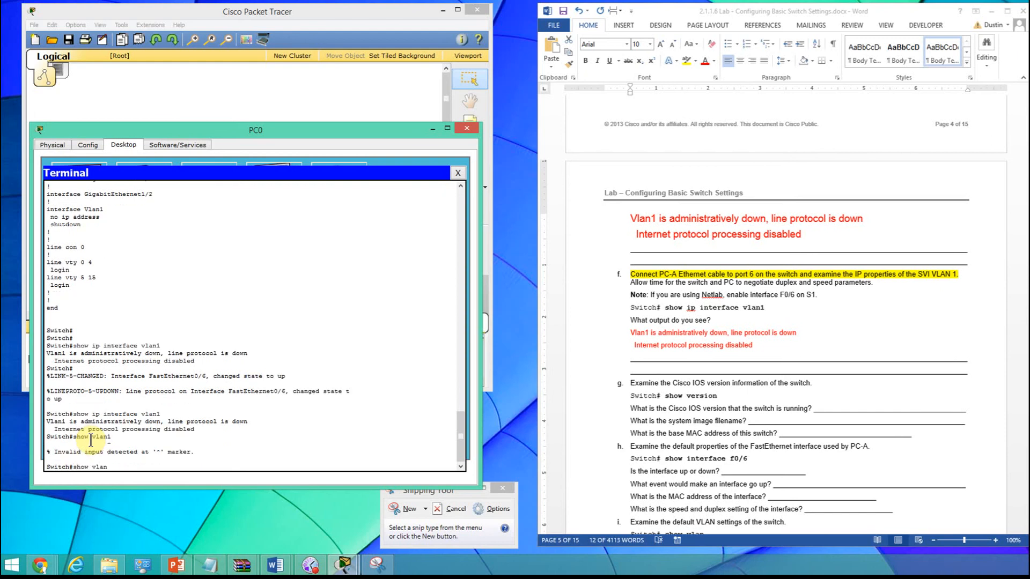
# - Run show vlan and examine the status and assigned ports of VLAN 1, including port Fa0/6
pyautogui.press('Return')
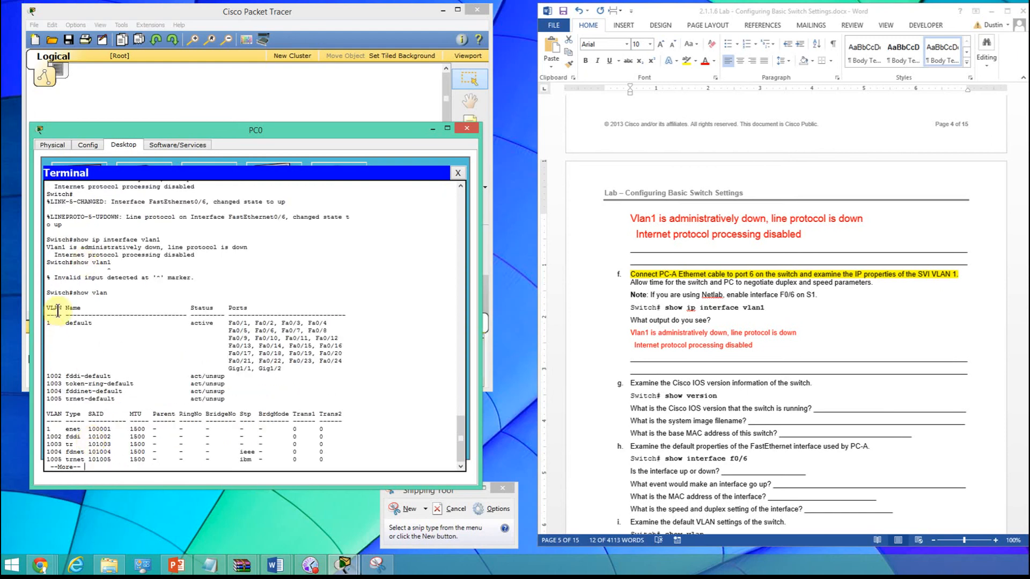
pyautogui.doubleClick(50, 324)
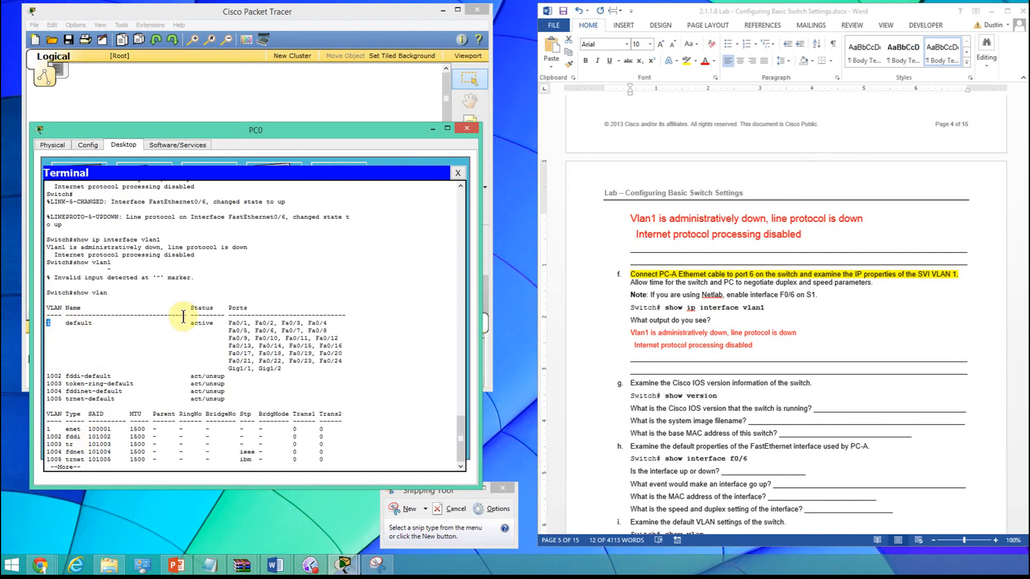
pyautogui.moveTo(190, 323); pyautogui.dragTo(290, 368)
pyautogui.click(275, 345)
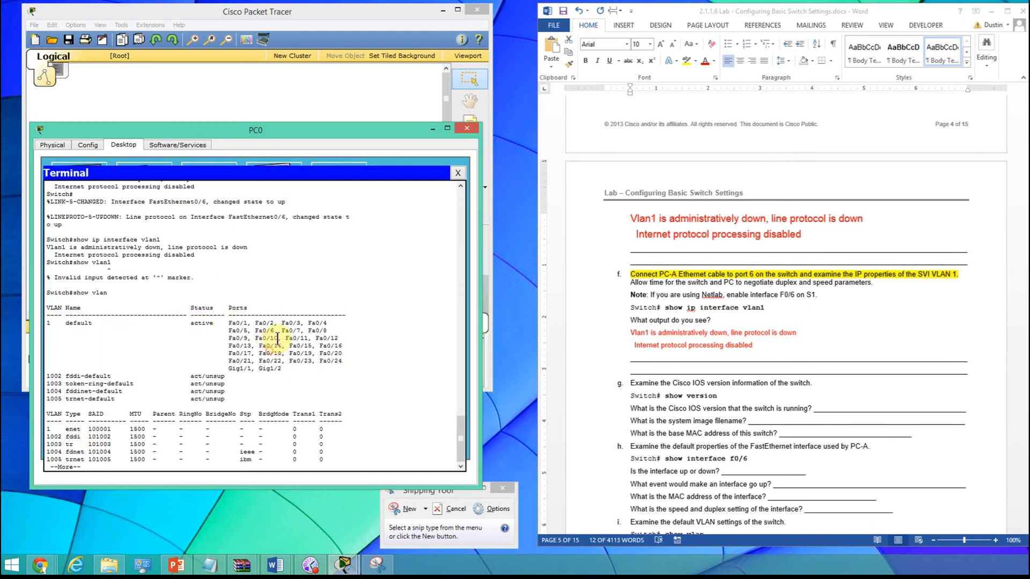
pyautogui.moveTo(277, 331); pyautogui.dragTo(254, 329)
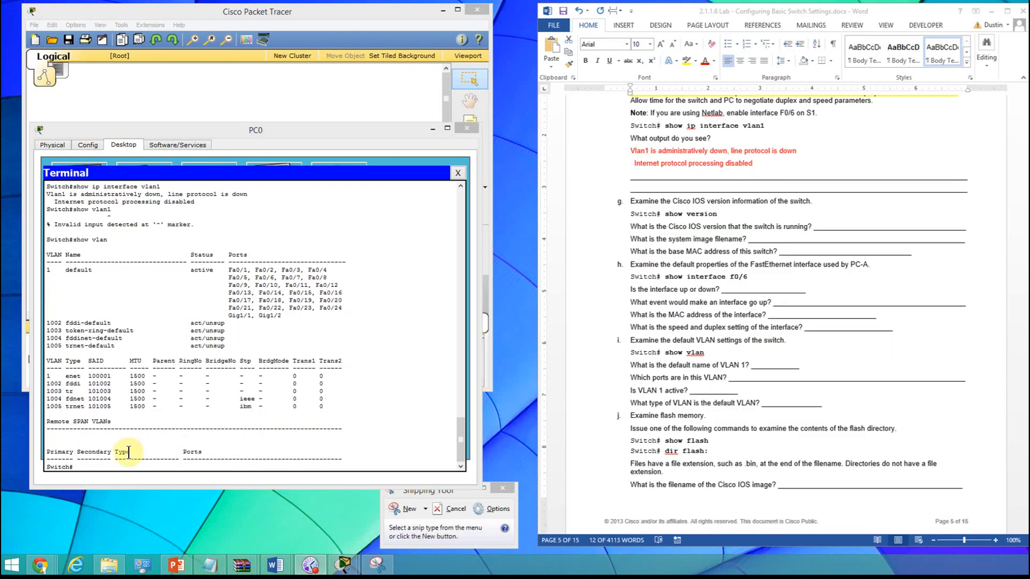
# - Finish the paged VLAN listing and run show ver at the switch prompt for step g
pyautogui.click(88, 469)
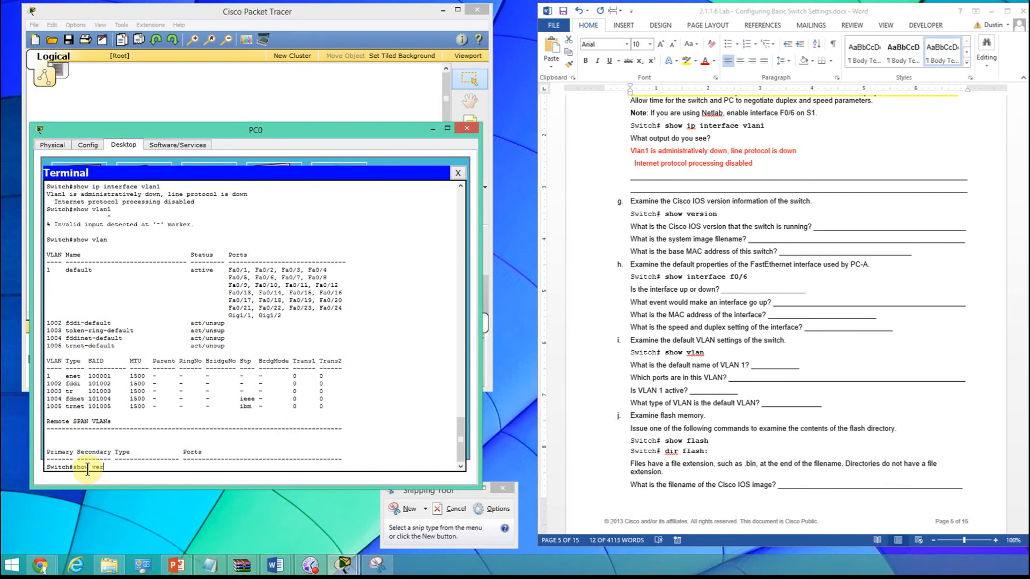
pyautogui.press('Return')
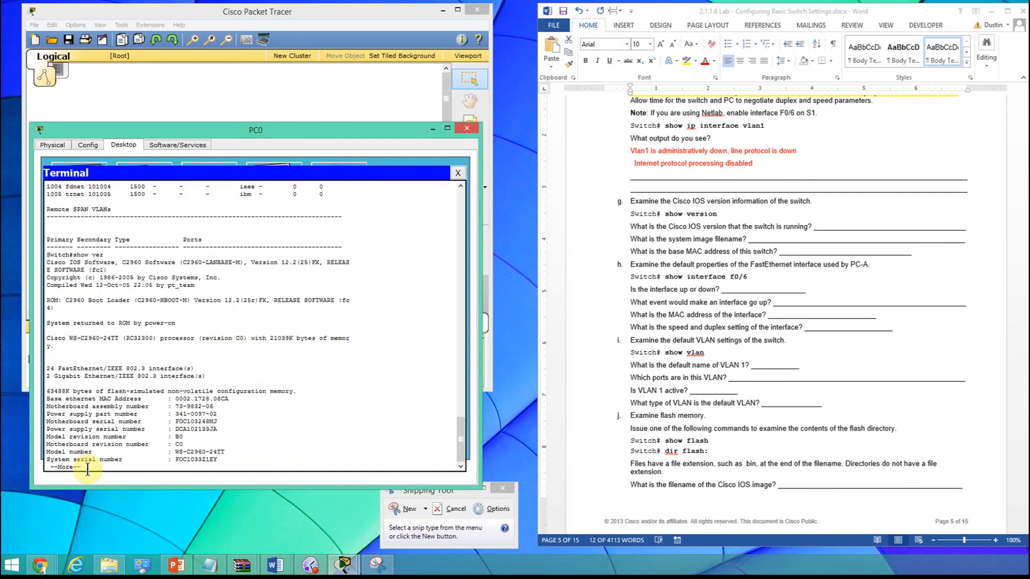
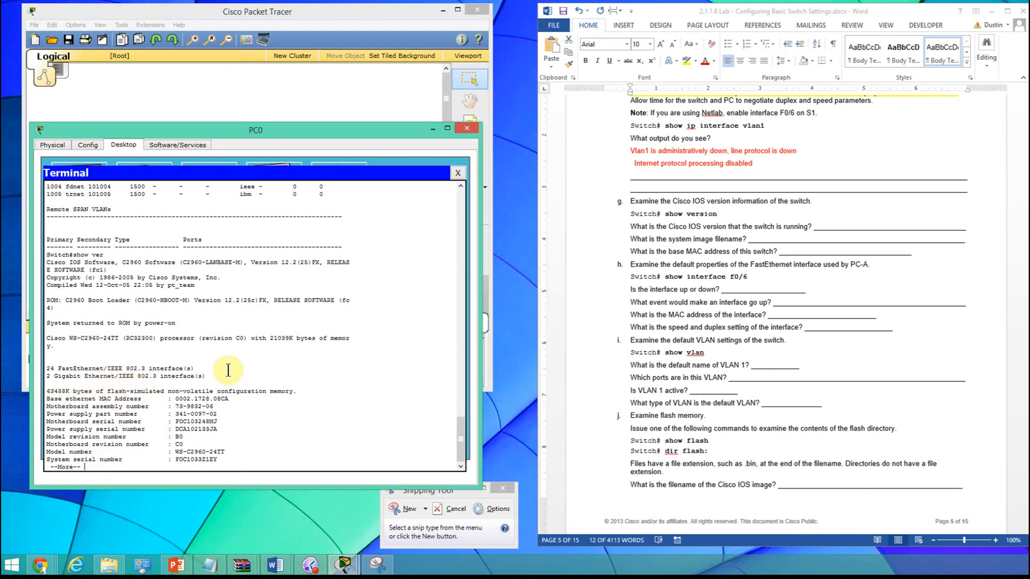
# - Page through the rest of the show ver output until the switch prompt returns
pyautogui.click(47, 256)
pyautogui.moveTo(62, 268); pyautogui.dragTo(236, 456)
pyautogui.press('Return')
pyautogui.press('Return')
pyautogui.press('Return')
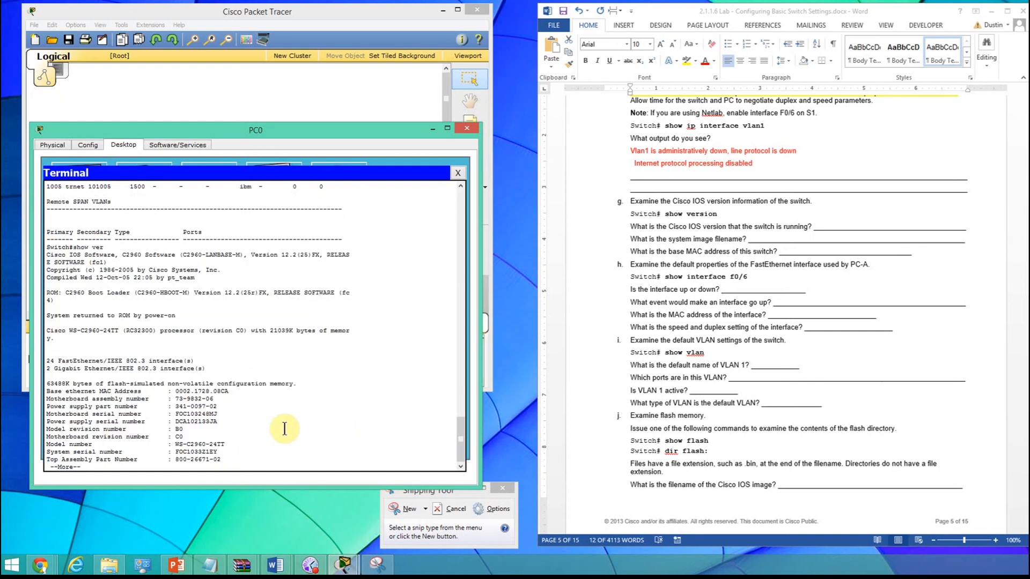
pyautogui.press('Return')
pyautogui.press('Return')
pyautogui.press('Return')
pyautogui.press('Return')
pyautogui.press('Return')
pyautogui.press('Return')
pyautogui.press('Return')
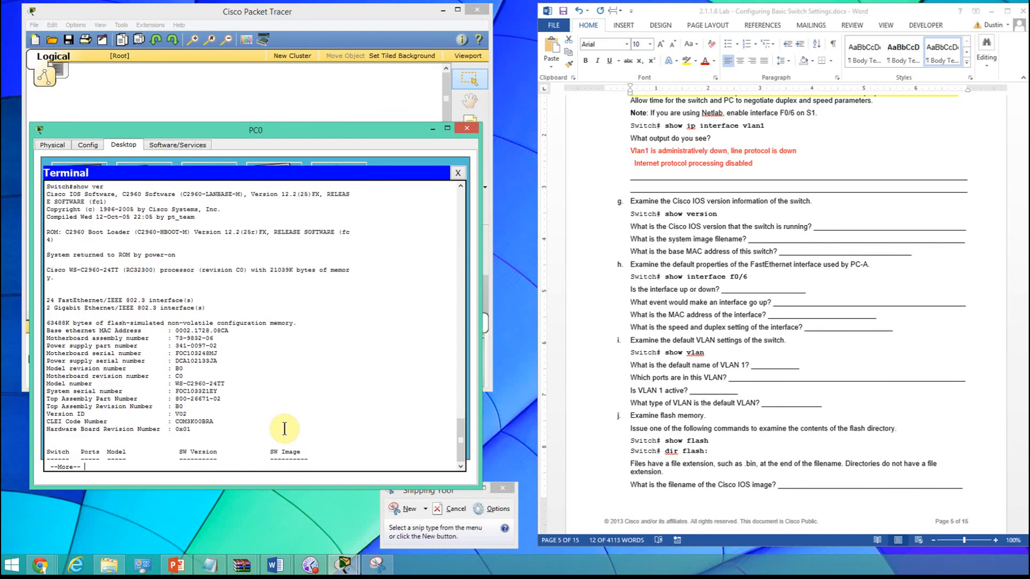
pyautogui.press('Return')
pyautogui.press('Return')
pyautogui.press('Return')
pyautogui.press('Return')
pyautogui.press('Return')
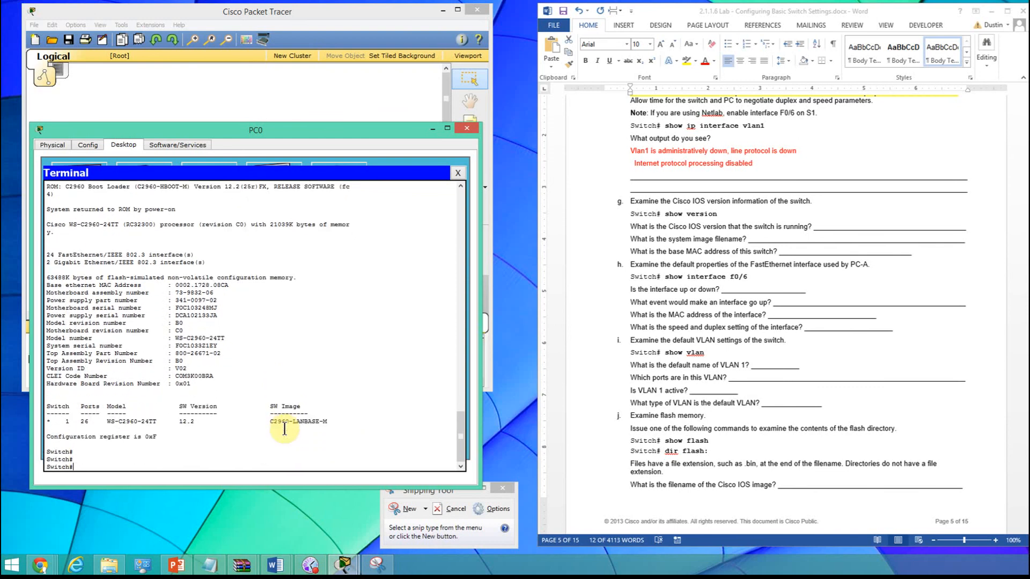
# - Copy the full show ver output from the terminal and paste it on a new line below Switch# show version in step g
pyautogui.scroll(9, 285, 429)
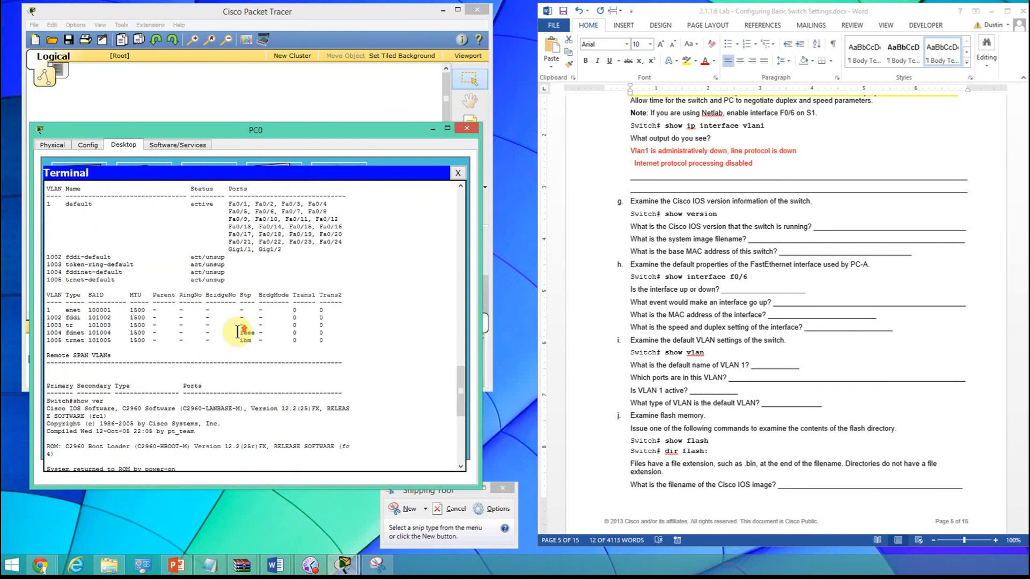
pyautogui.scroll(-1, 237, 331)
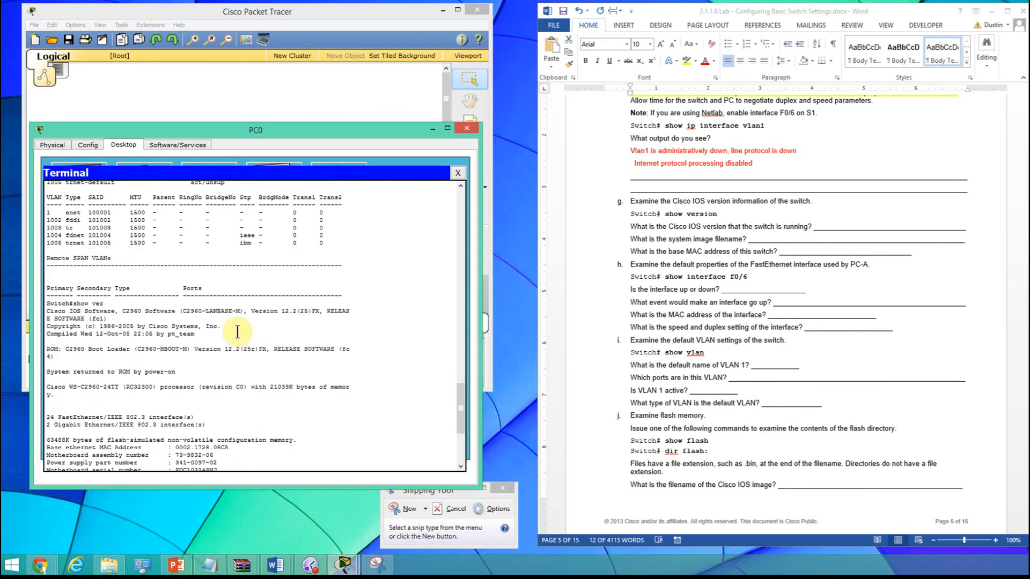
pyautogui.click(44, 303)
pyautogui.moveTo(92, 330); pyautogui.dragTo(183, 437)
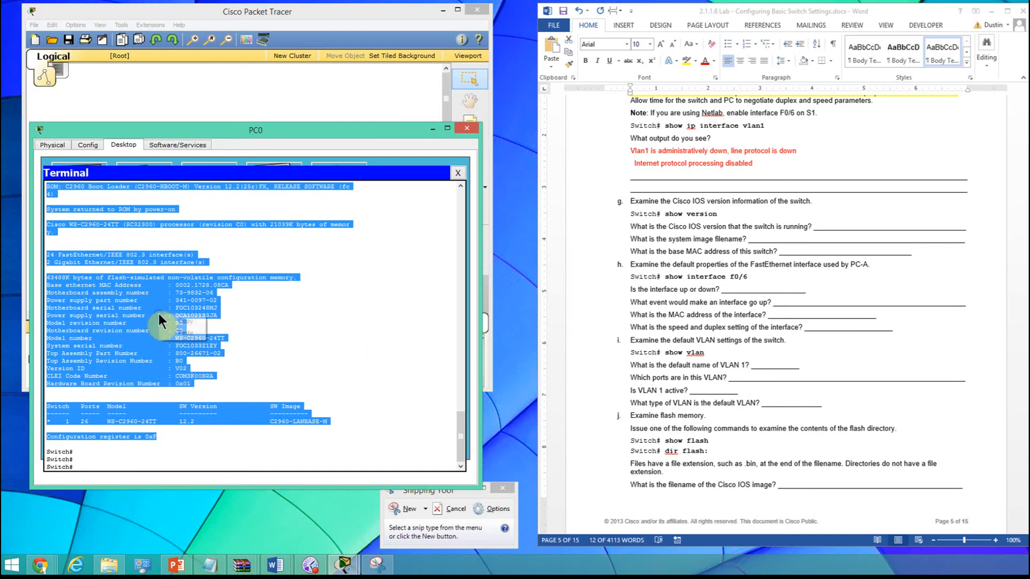
pyautogui.click(737, 216)
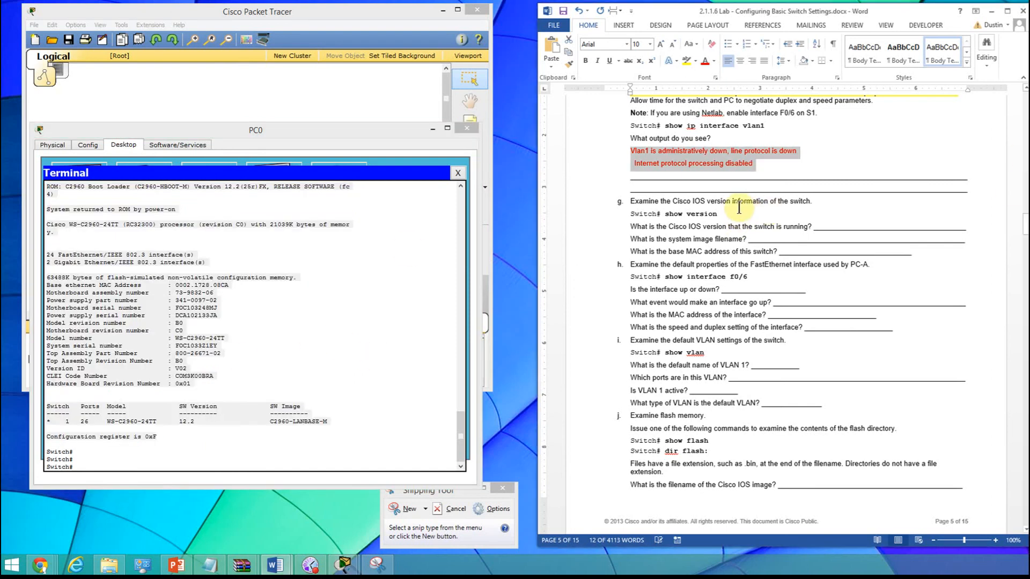
pyautogui.click(737, 216)
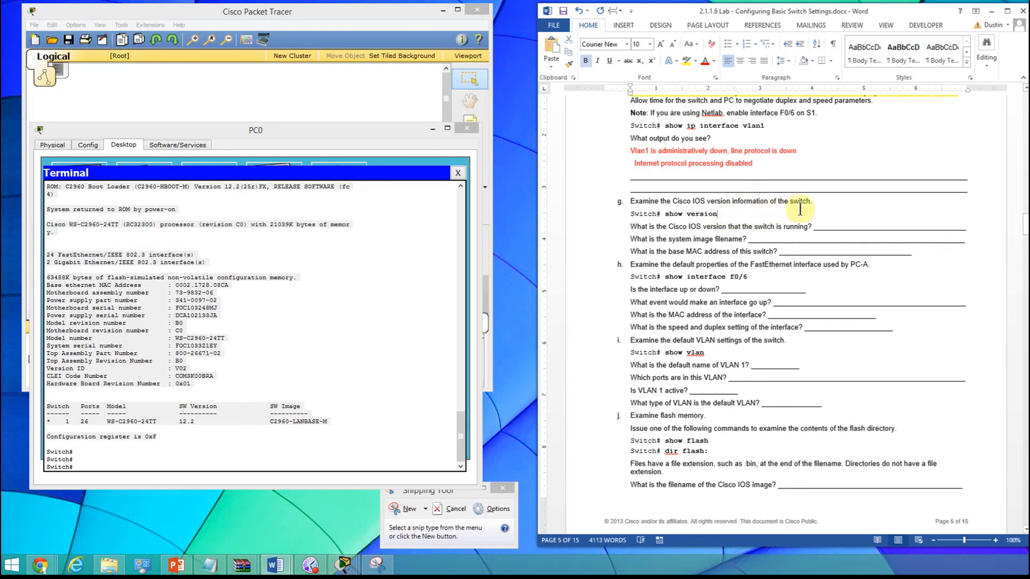
pyautogui.press('Return')
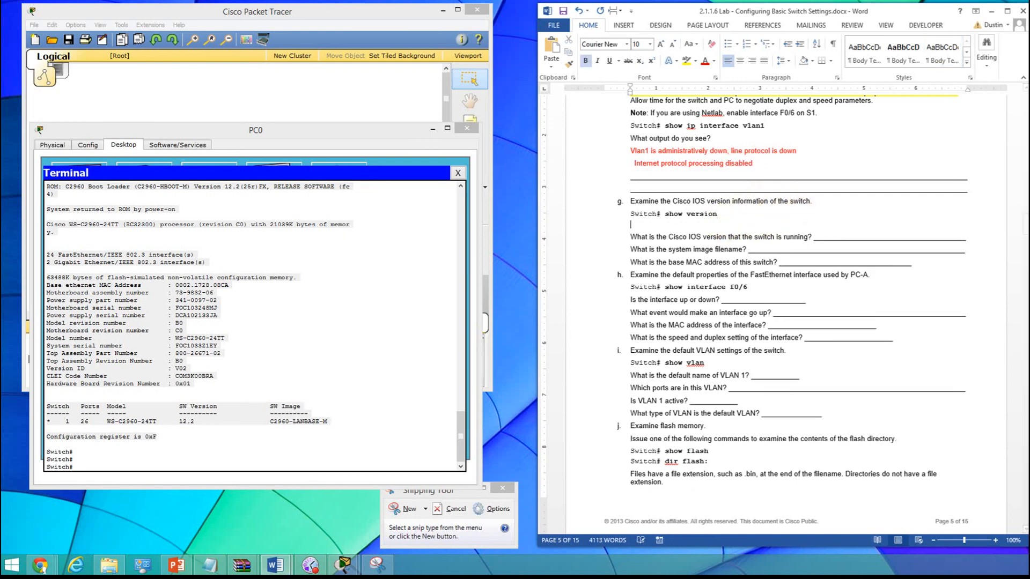
pyautogui.rightClick(638, 227)
pyautogui.click(665, 278)
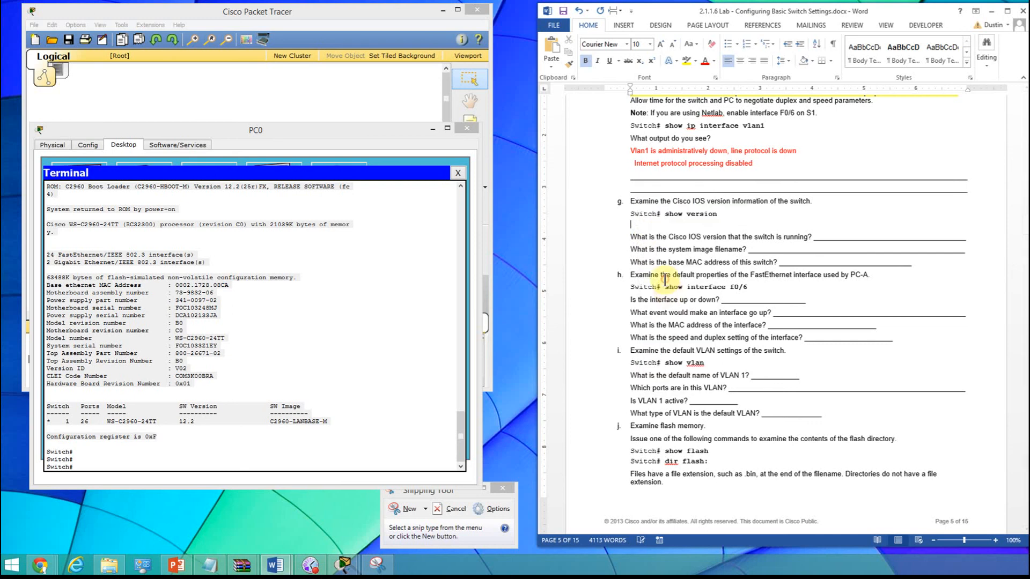
# - Color the entire pasted show ver output red and set its font size to 14
pyautogui.scroll(5, 786, 303)
pyautogui.scroll(1, 784, 308)
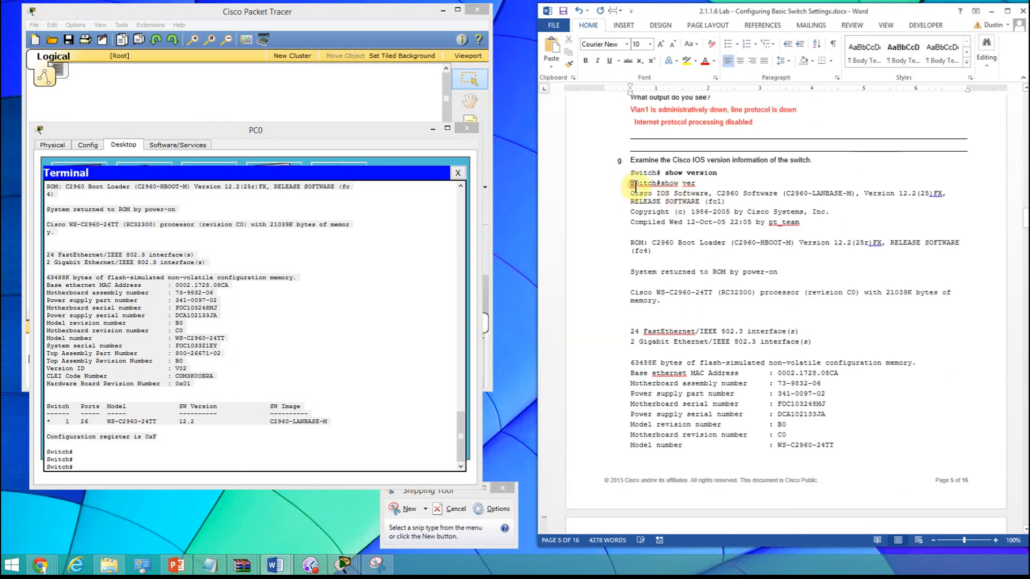
pyautogui.moveTo(632, 184); pyautogui.dragTo(794, 317)
pyautogui.click(705, 61)
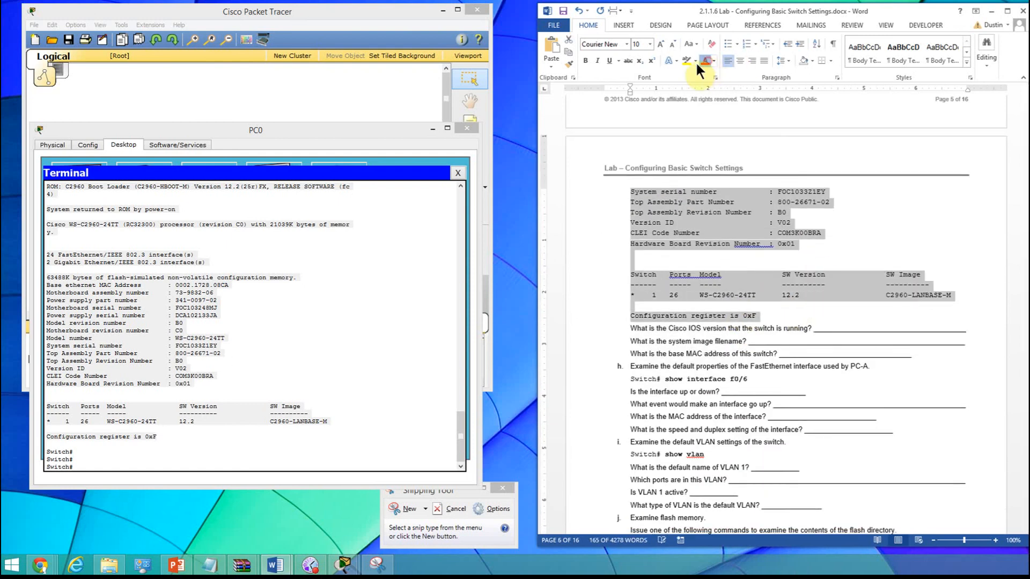
pyautogui.click(650, 44)
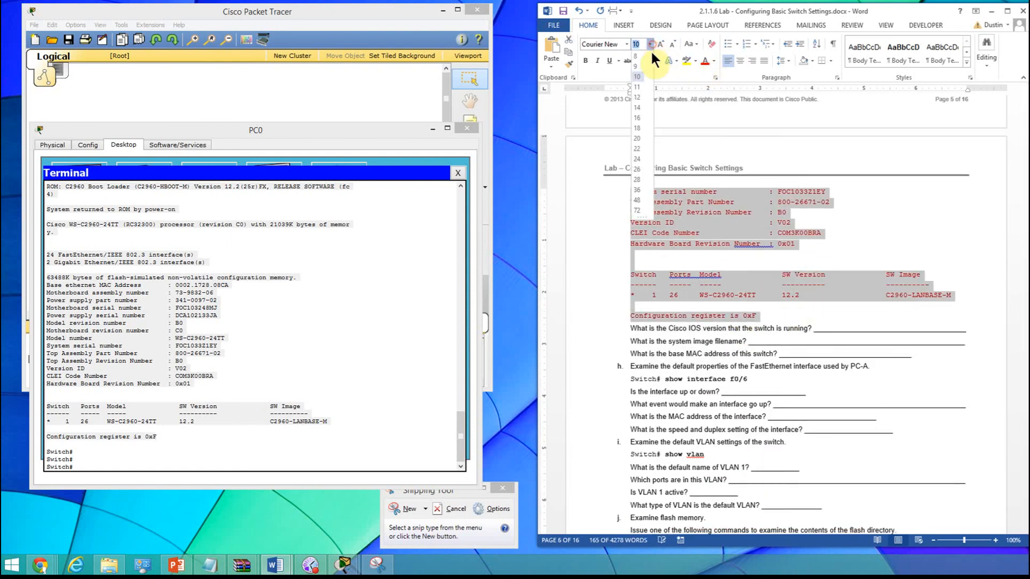
pyautogui.click(636, 108)
pyautogui.click(839, 295)
pyautogui.scroll(-4, 839, 295)
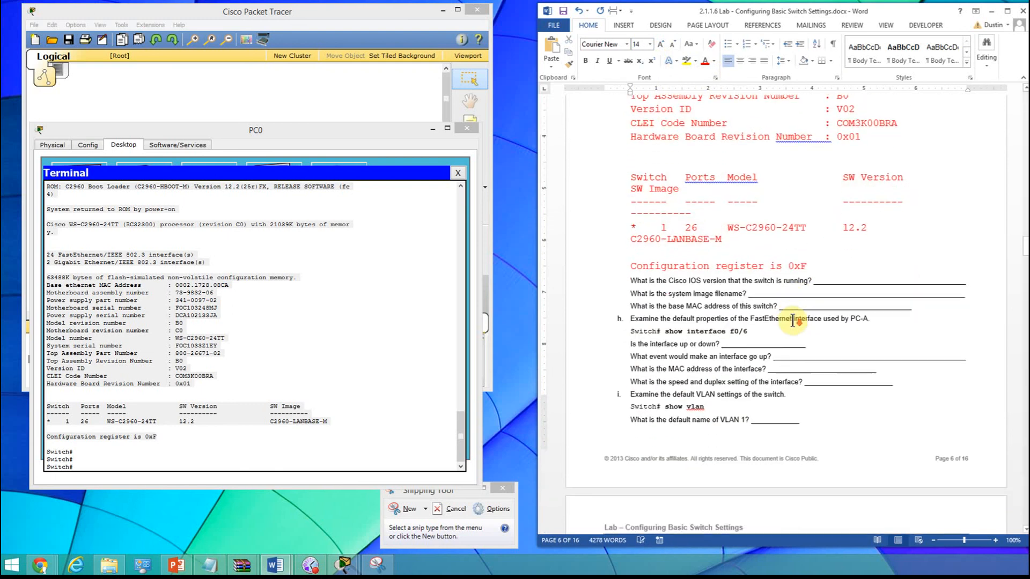
# - Copy Version 12.2 from the terminal's IOS software line and paste it into the Cisco IOS version answer blank
pyautogui.click(837, 215)
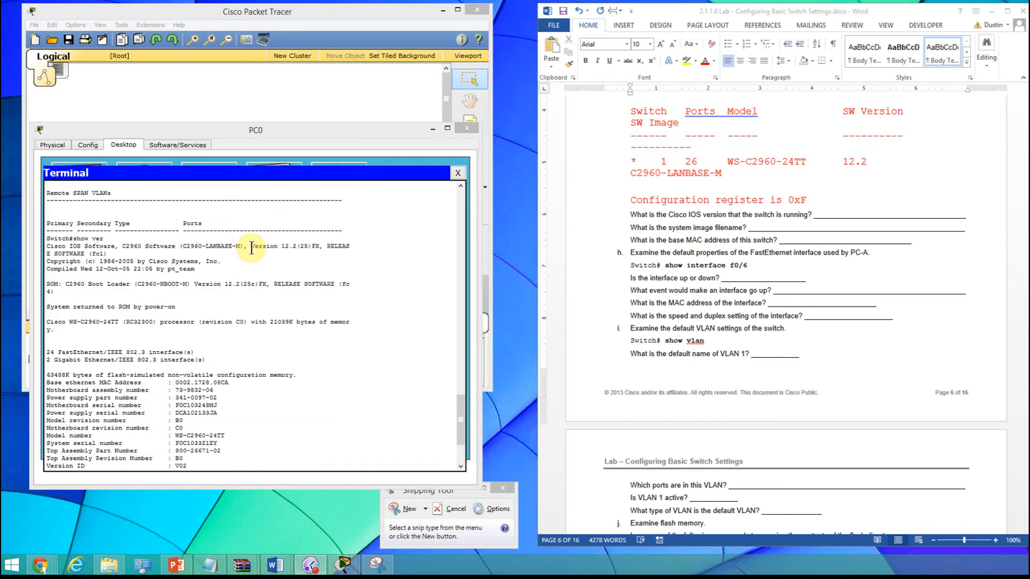
pyautogui.moveTo(251, 246); pyautogui.dragTo(298, 243)
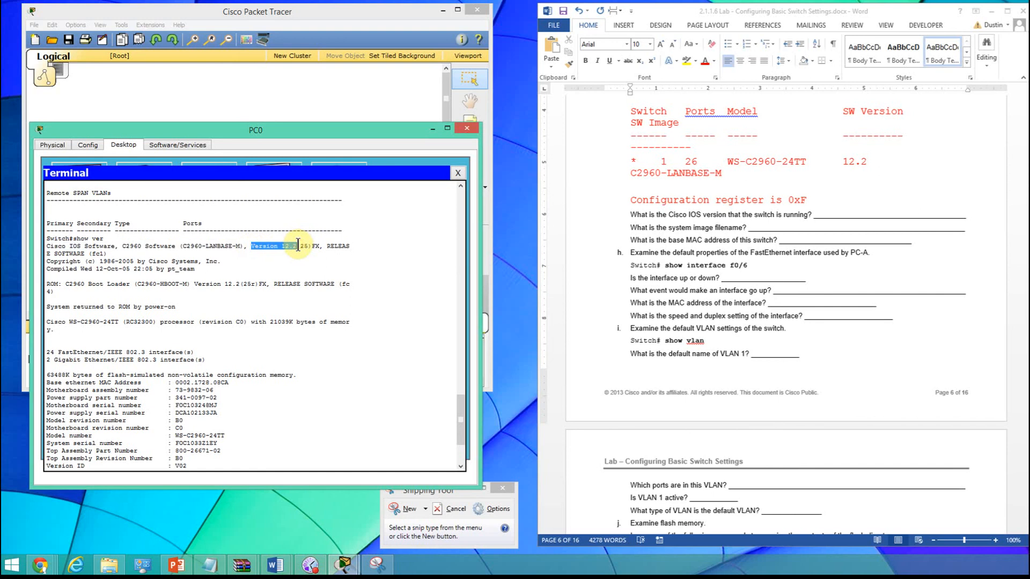
pyautogui.click(295, 247)
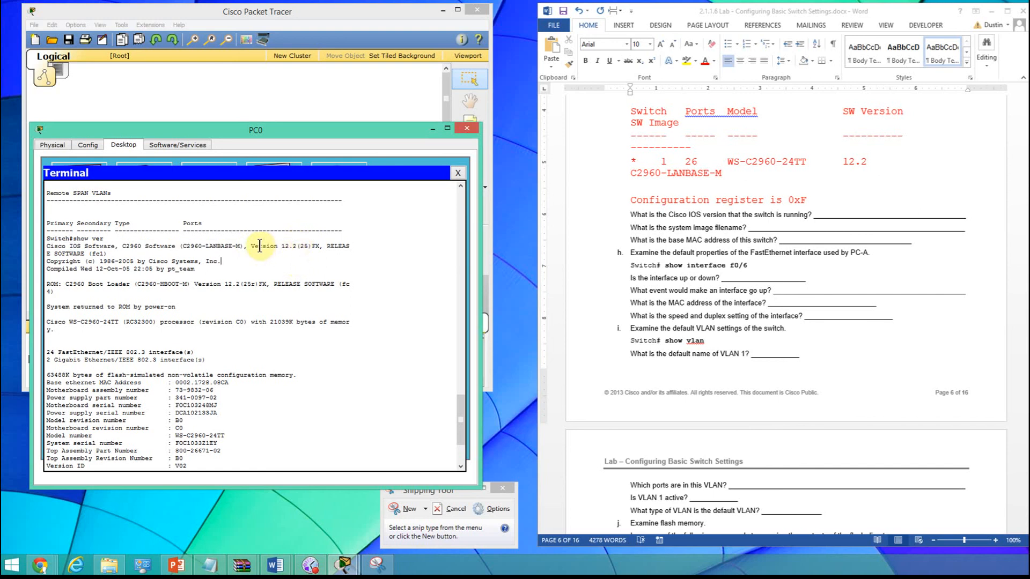
pyautogui.moveTo(253, 241); pyautogui.dragTo(280, 248)
pyautogui.click(276, 248)
pyautogui.moveTo(251, 246); pyautogui.dragTo(298, 248)
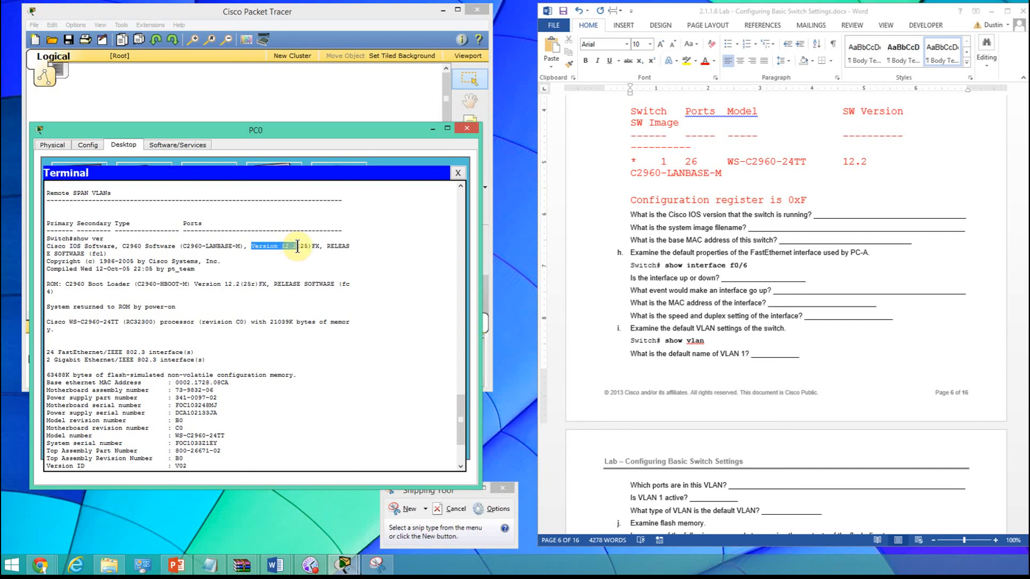
pyautogui.rightClick(297, 246)
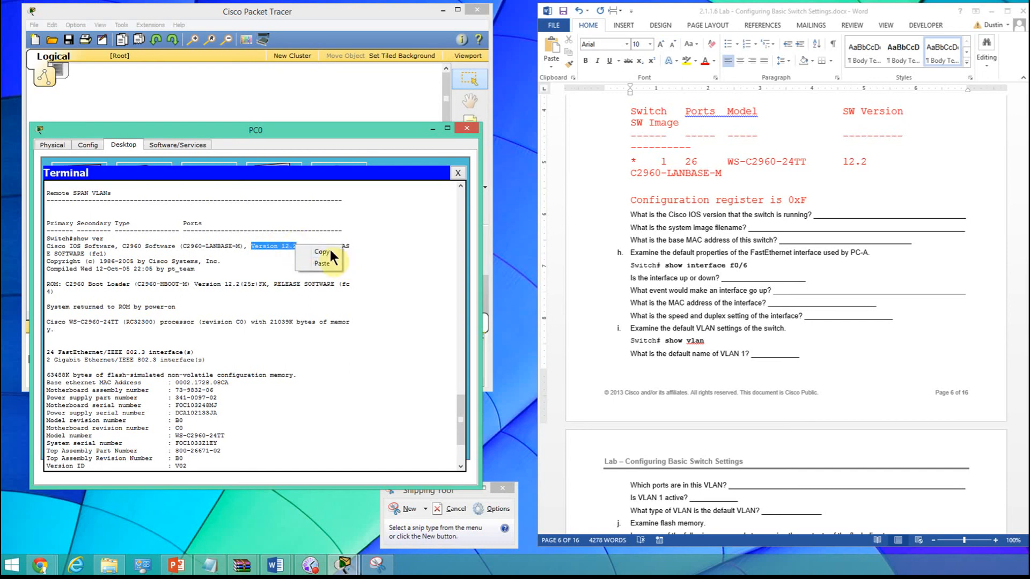
pyautogui.click(322, 251)
pyautogui.click(822, 213)
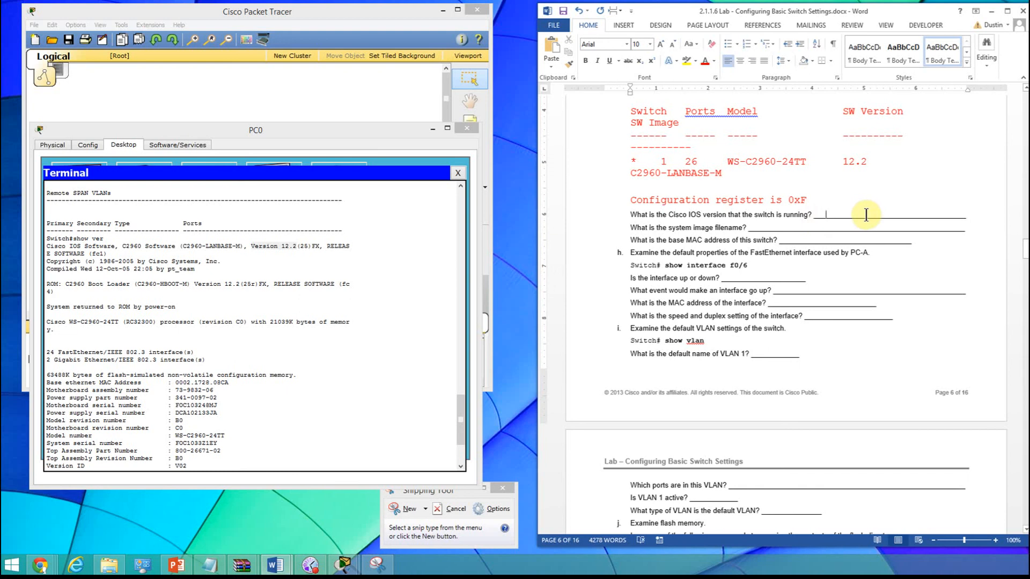
pyautogui.hotkey('ctrl', 'v')
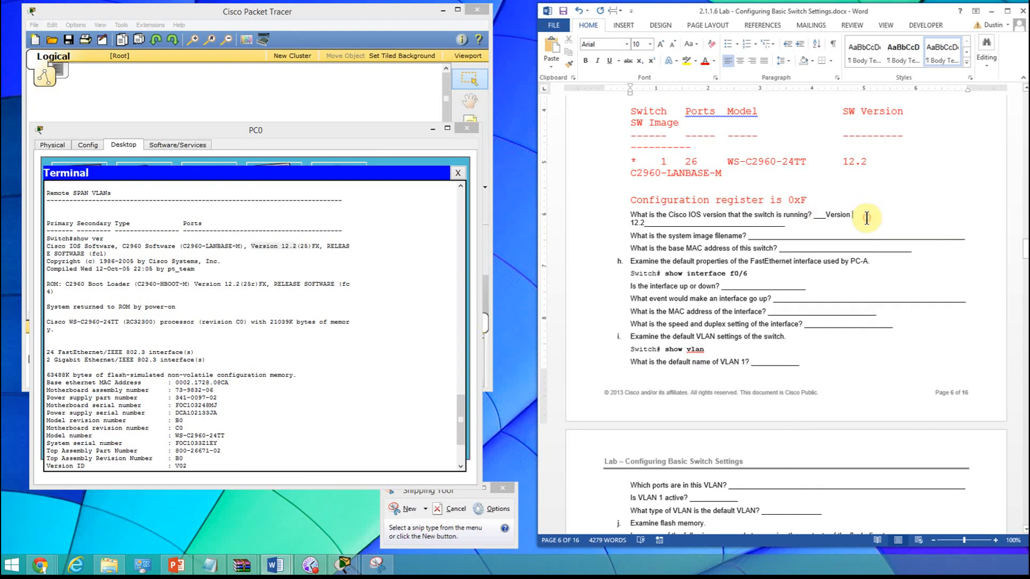
# - Delete the surplus underscores after Version 12.2 so the IOS version answer fits on one line
pyautogui.click(863, 219)
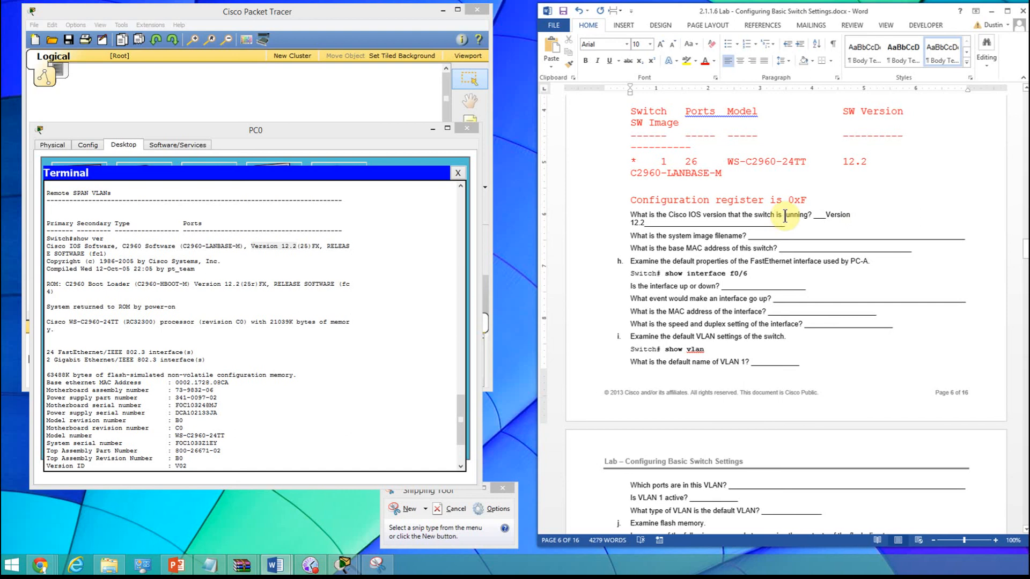
pyautogui.click(649, 222)
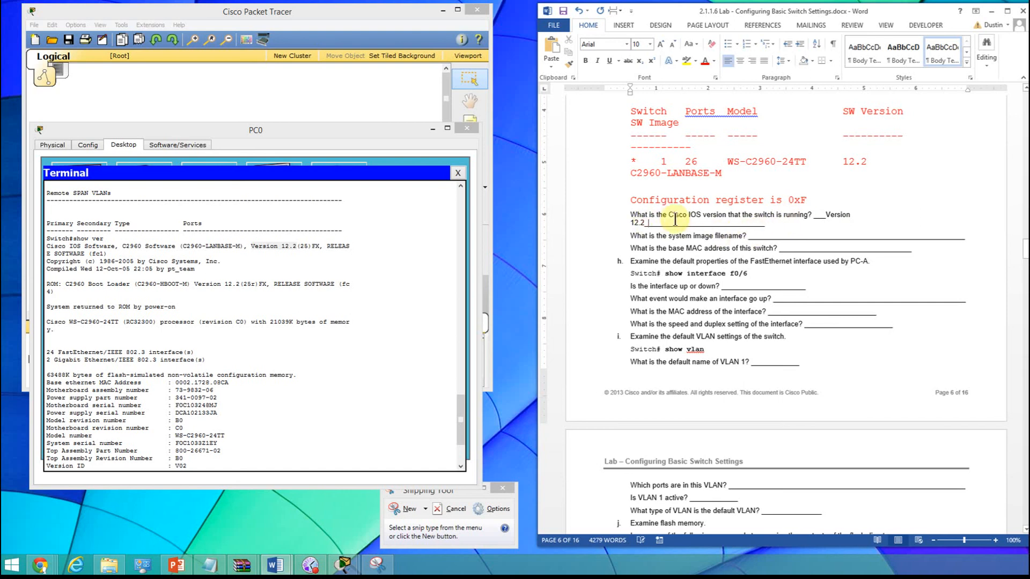
pyautogui.press('Delete')
pyautogui.press('Delete')
pyautogui.press('Delete')
pyautogui.press('Delete')
pyautogui.press('Delete')
pyautogui.press('Delete')
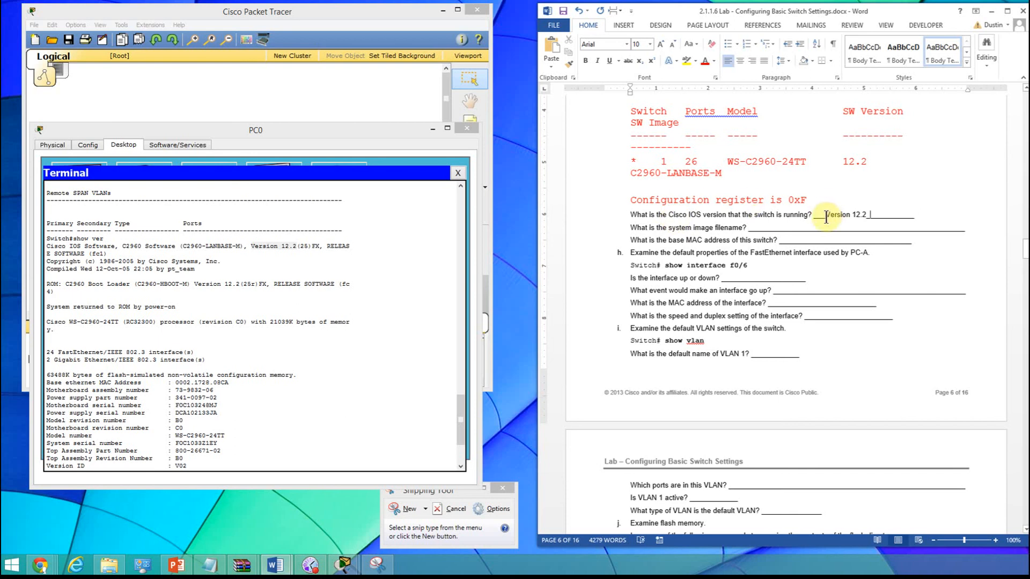
# - Color the Version 12.2 answer red and set its font size to 14
pyautogui.moveTo(825, 216); pyautogui.dragTo(867, 210)
pyautogui.click(705, 62)
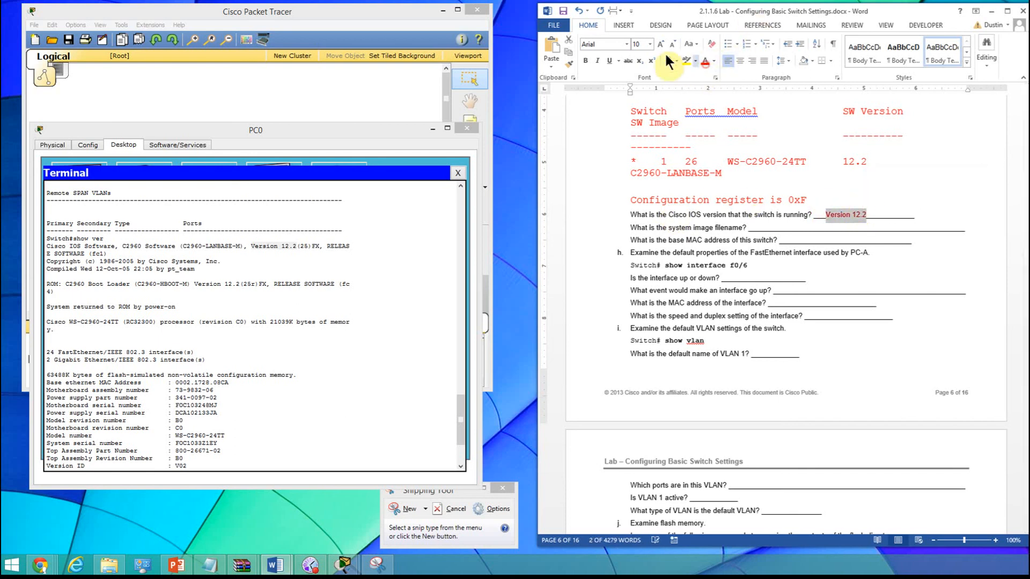
pyautogui.click(649, 44)
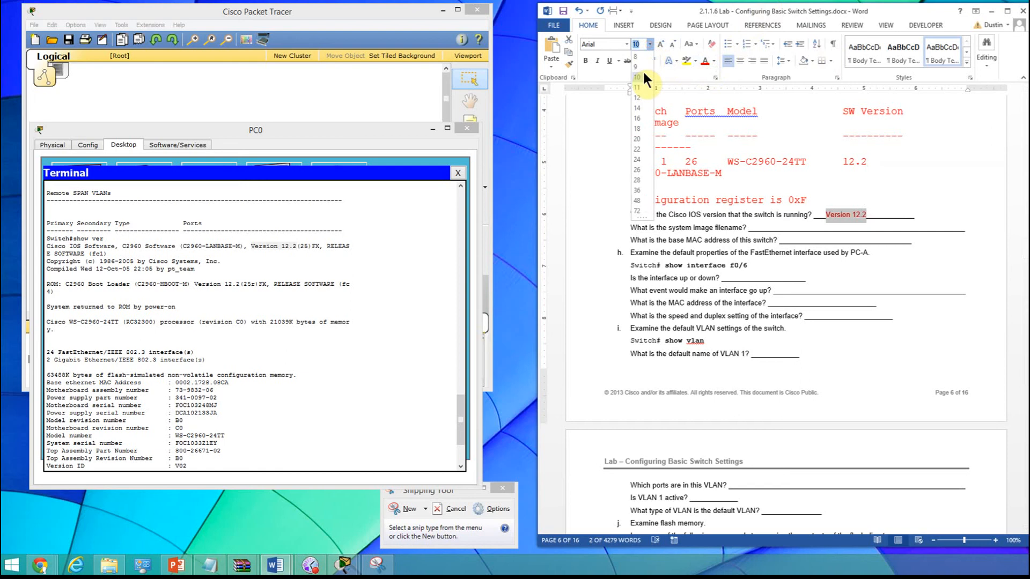
pyautogui.click(637, 108)
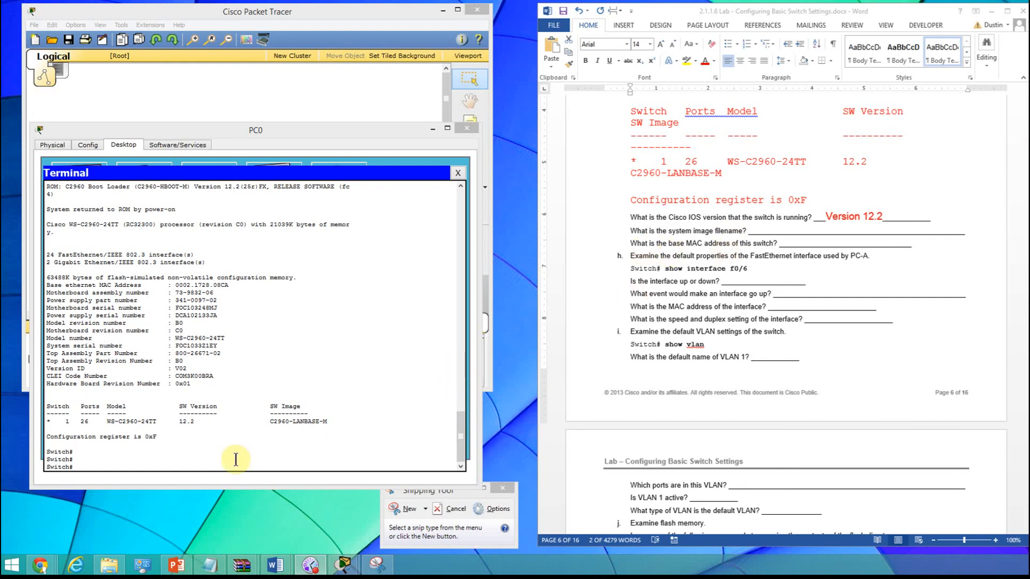
# - Shorten the system image filename blank and paste C2960-LANBASE-M from the terminal after it in red, size 14
pyautogui.doubleClick(272, 421)
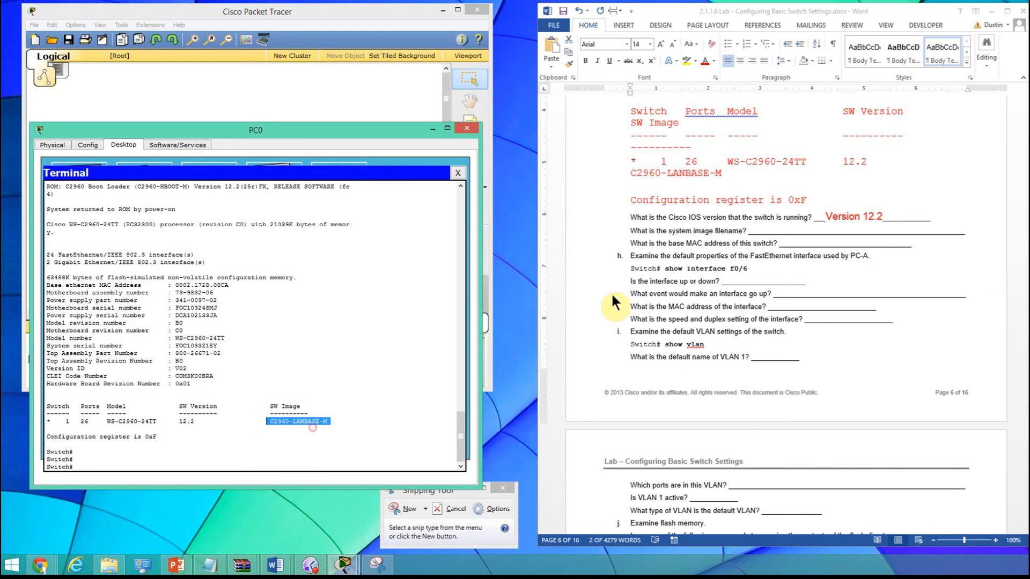
pyautogui.click(761, 233)
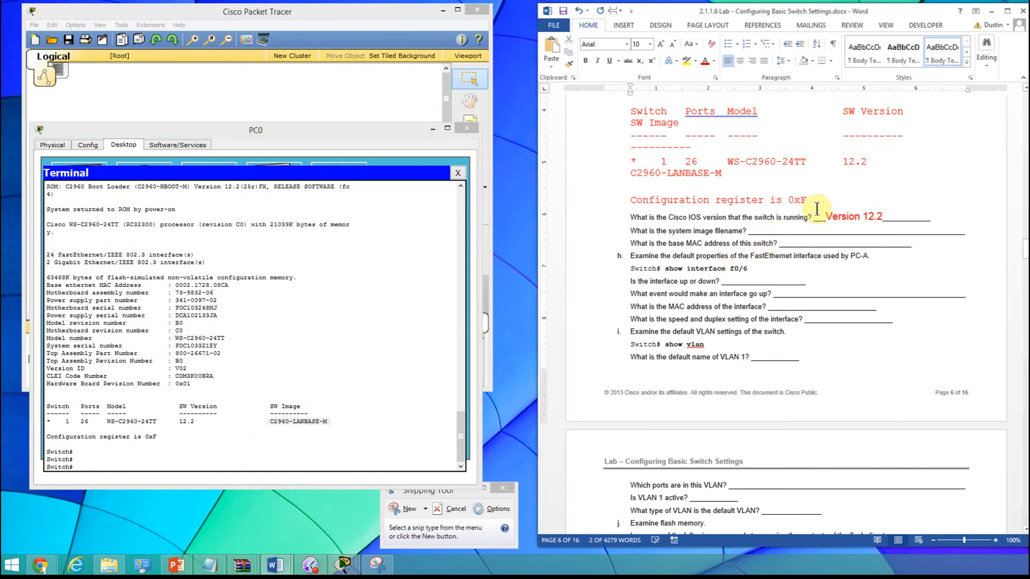
pyautogui.press('Delete')
pyautogui.press('Delete')
pyautogui.press('Delete')
pyautogui.press('Delete')
pyautogui.press('Delete')
pyautogui.press('Delete')
pyautogui.press('Delete')
pyautogui.press('Delete')
pyautogui.press('Delete')
pyautogui.press('Delete')
pyautogui.press('Delete')
pyautogui.press('Delete')
pyautogui.press('Delete')
pyautogui.press('Delete')
pyautogui.press('Delete')
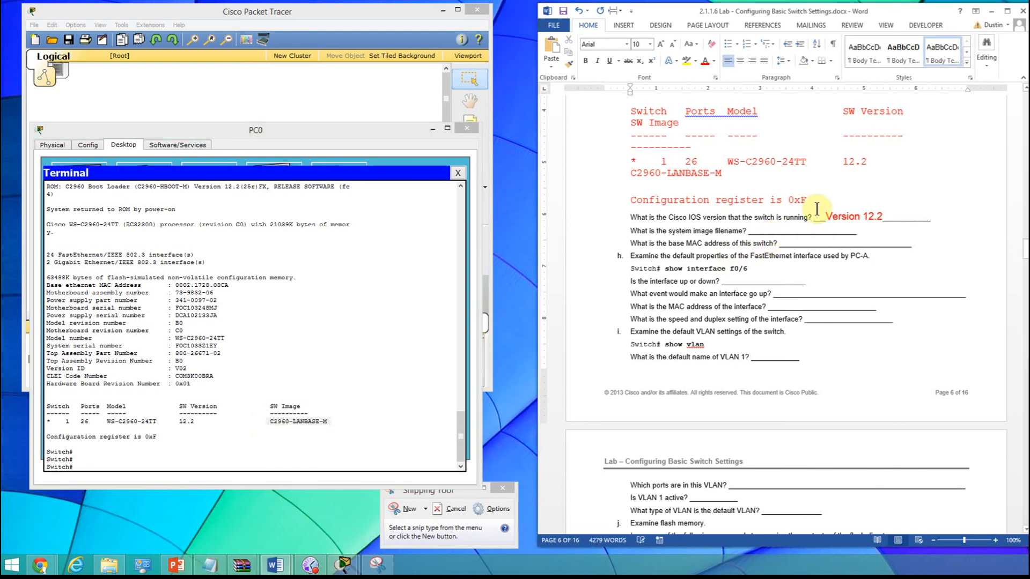
pyautogui.press('Delete')
pyautogui.press('Delete')
pyautogui.press('Delete')
pyautogui.press('Delete')
pyautogui.press('Delete')
pyautogui.press('Delete')
pyautogui.press('Delete')
pyautogui.press('Delete')
pyautogui.press('Delete')
pyautogui.press('Delete')
pyautogui.press('Delete')
pyautogui.press('Delete')
pyautogui.press('Delete')
pyautogui.press('Delete')
pyautogui.press('Delete')
pyautogui.press('Delete')
pyautogui.press('Delete')
pyautogui.press('Delete')
pyautogui.press('Delete')
pyautogui.press('Delete')
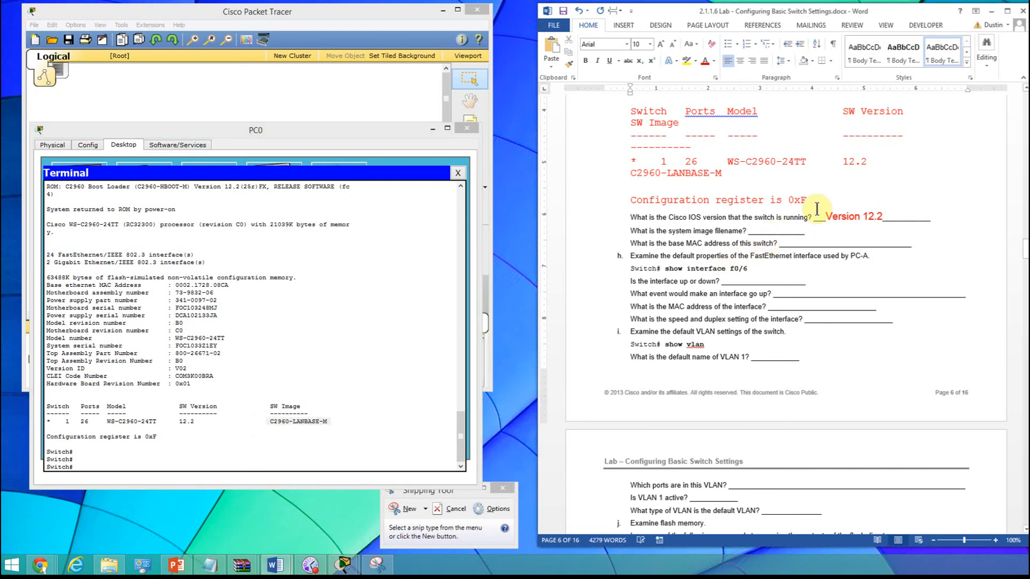
pyautogui.rightClick(781, 230)
pyautogui.click(806, 275)
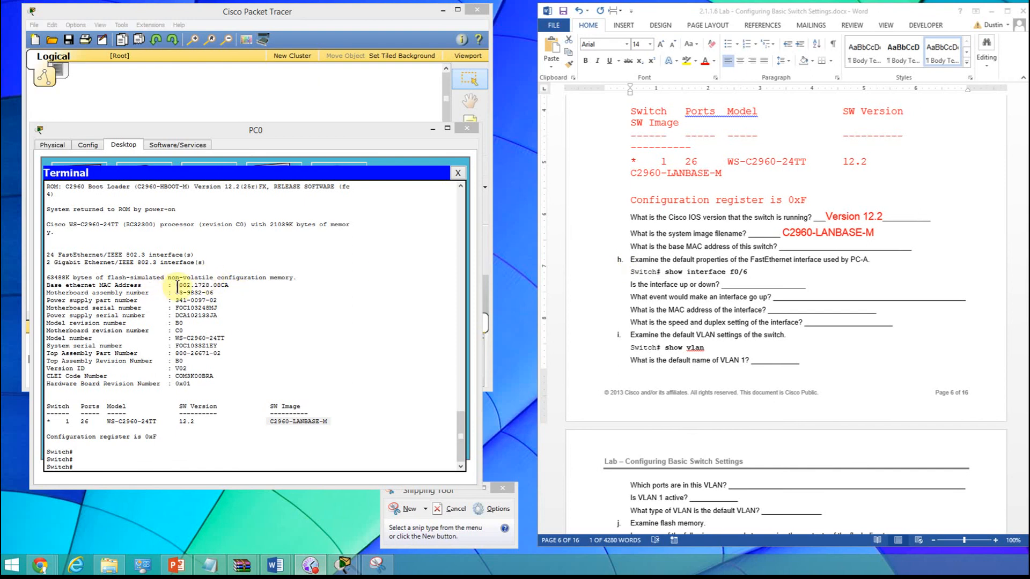
# - Copy the base ethernet MAC address 0002.1728.08CA from the terminal and paste it into the switch's base MAC address blank in red
pyautogui.moveTo(176, 285); pyautogui.dragTo(233, 288)
pyautogui.hotkey('ctrl', 'c')
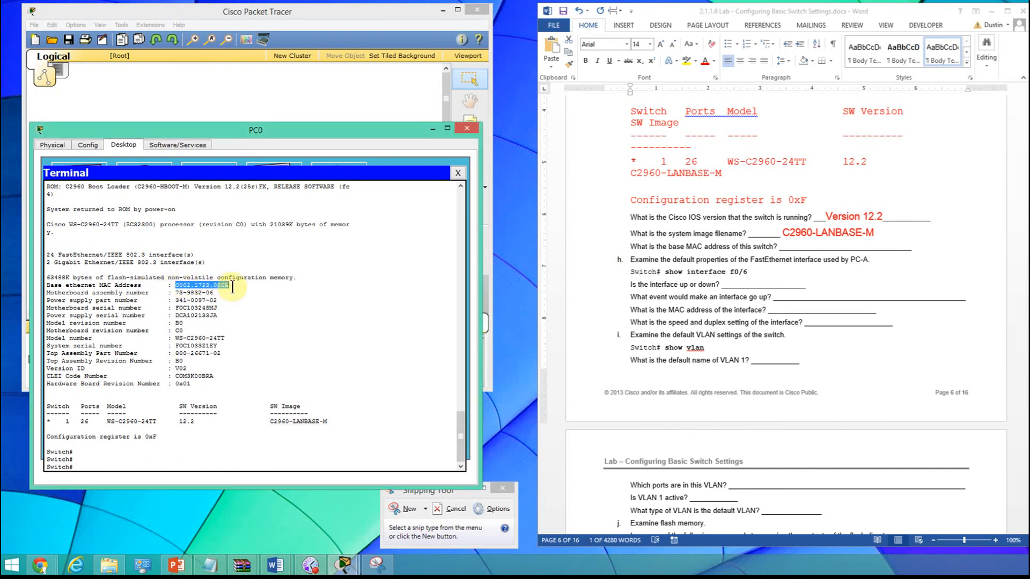
pyautogui.rightClick(268, 287)
pyautogui.click(281, 294)
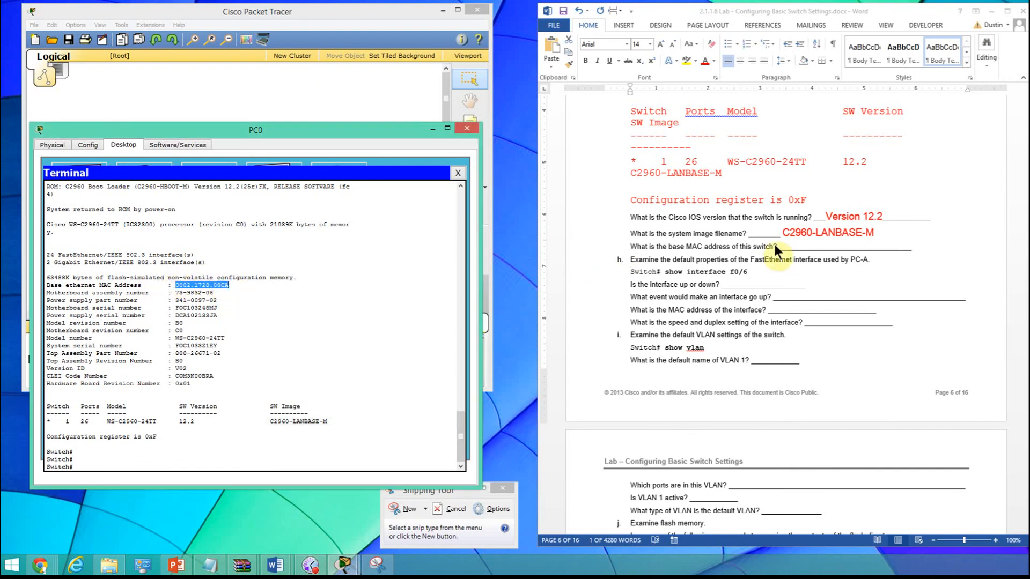
pyautogui.click(801, 247)
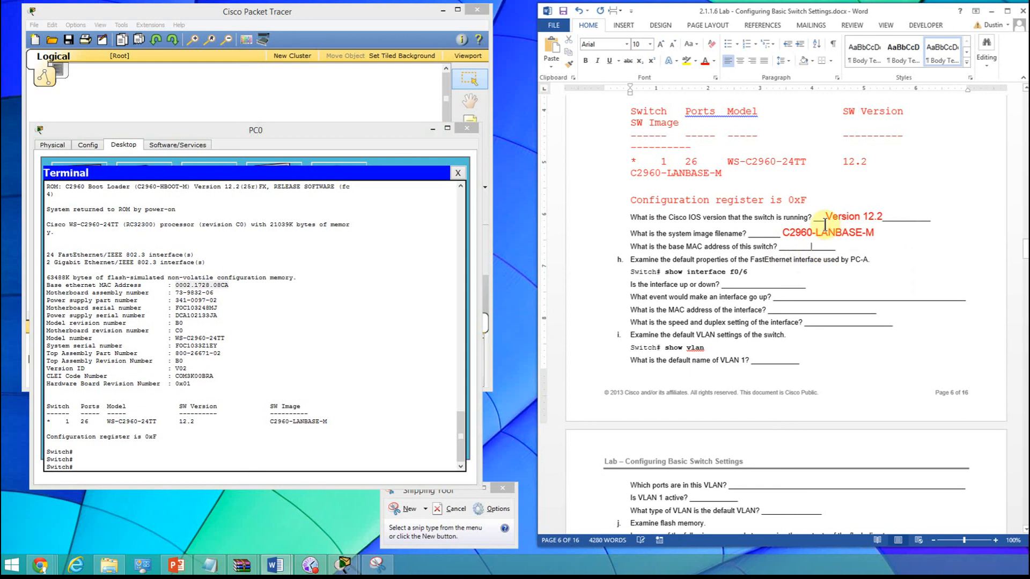
pyautogui.hotkey('ctrl', 'v')
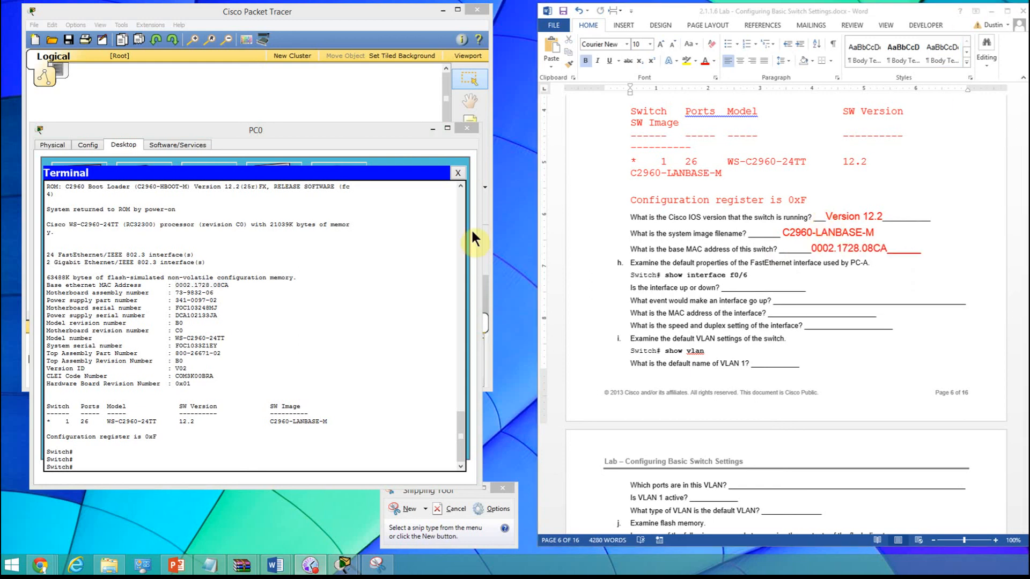
# - Run show interface fa0/6 at the switch prompt in PC0's terminal
pyautogui.click(88, 464)
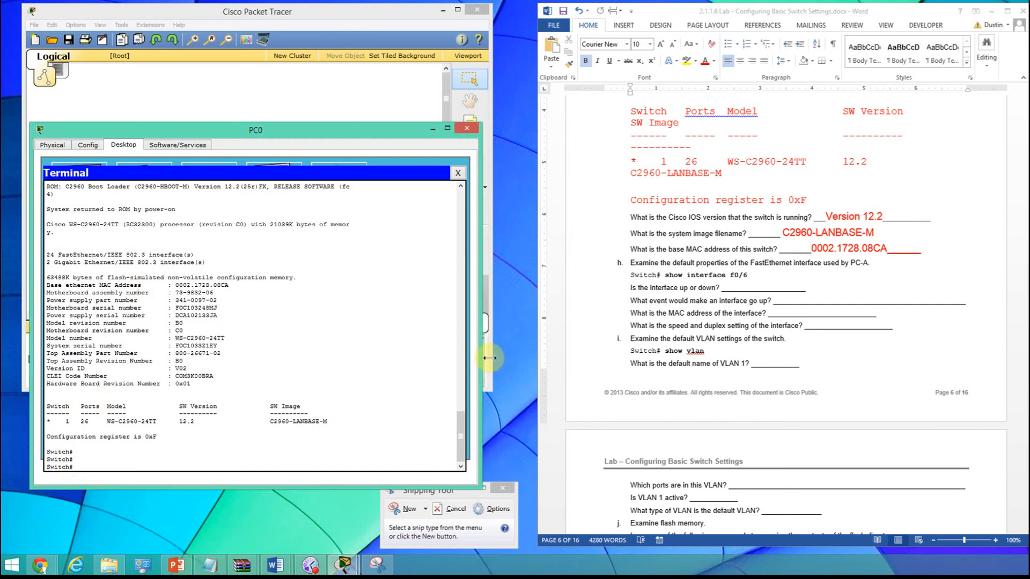
pyautogui.click(635, 278)
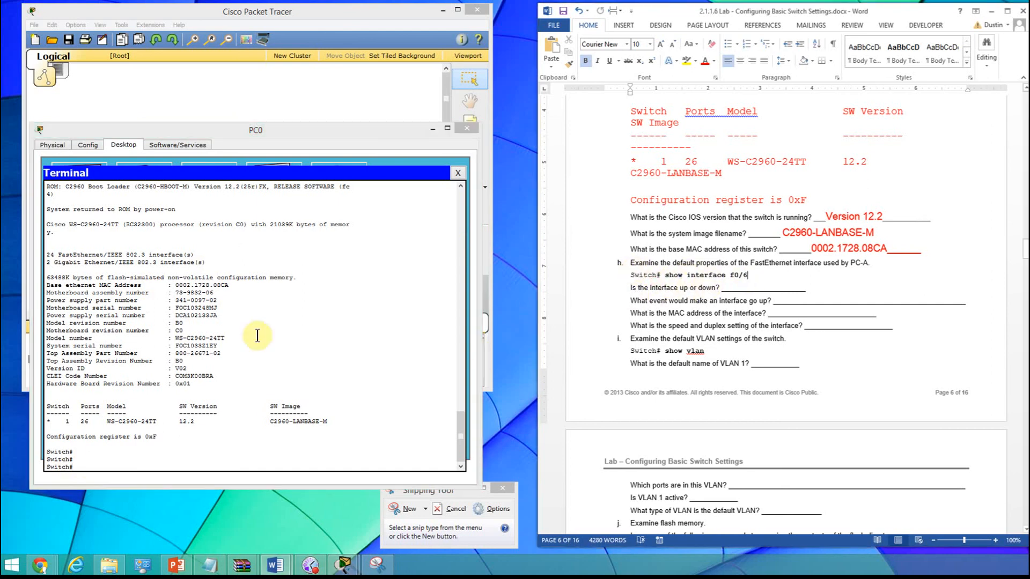
pyautogui.click(81, 462)
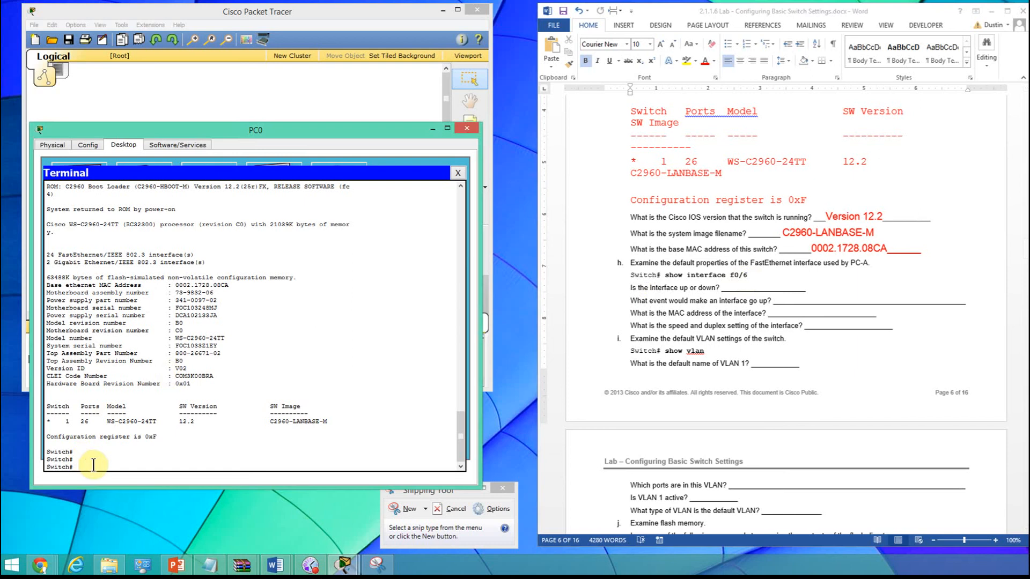
pyautogui.write('show interface fa0/6')
pyautogui.press('Return')
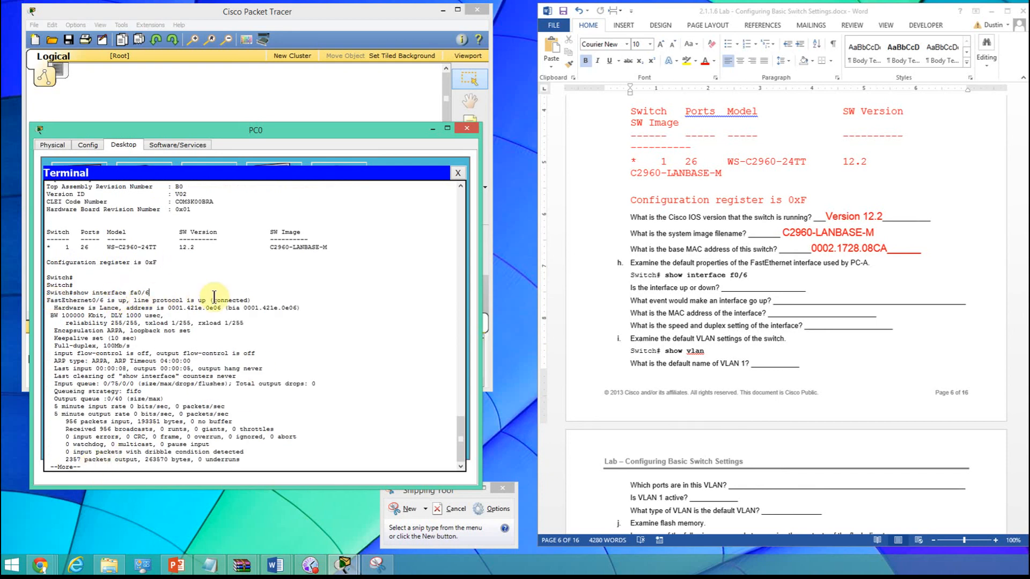
# - Copy the FastEthernet0/6 status line from the terminal and paste it into the interface up-or-down answer in red, size 14
pyautogui.moveTo(214, 297); pyautogui.dragTo(250, 303)
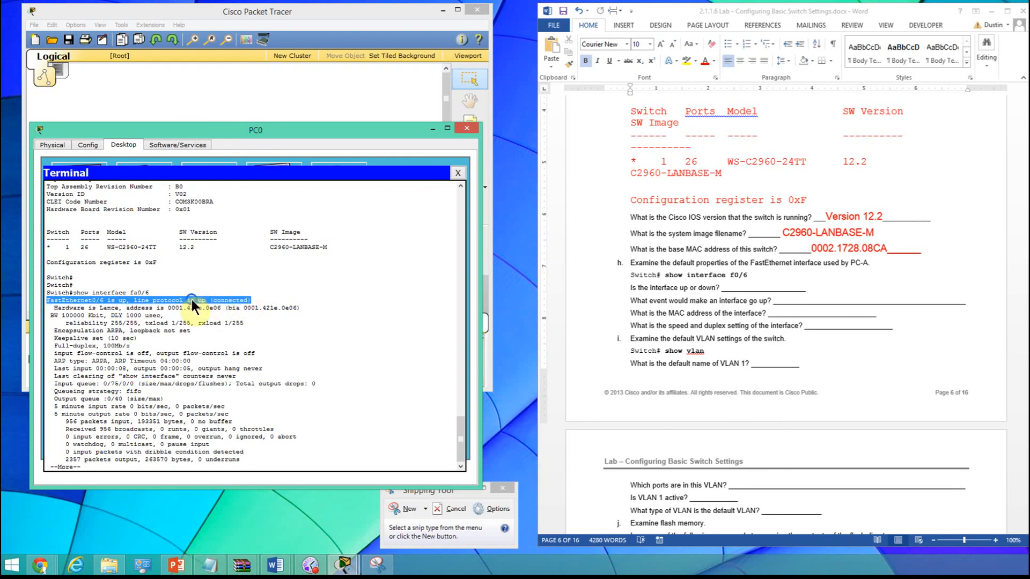
pyautogui.click(222, 310)
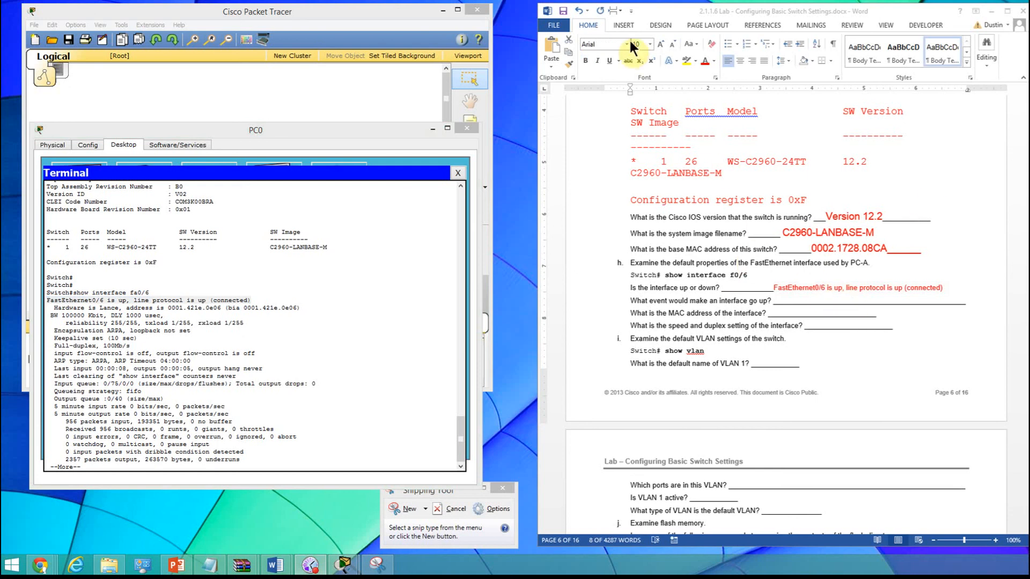
pyautogui.click(787, 296)
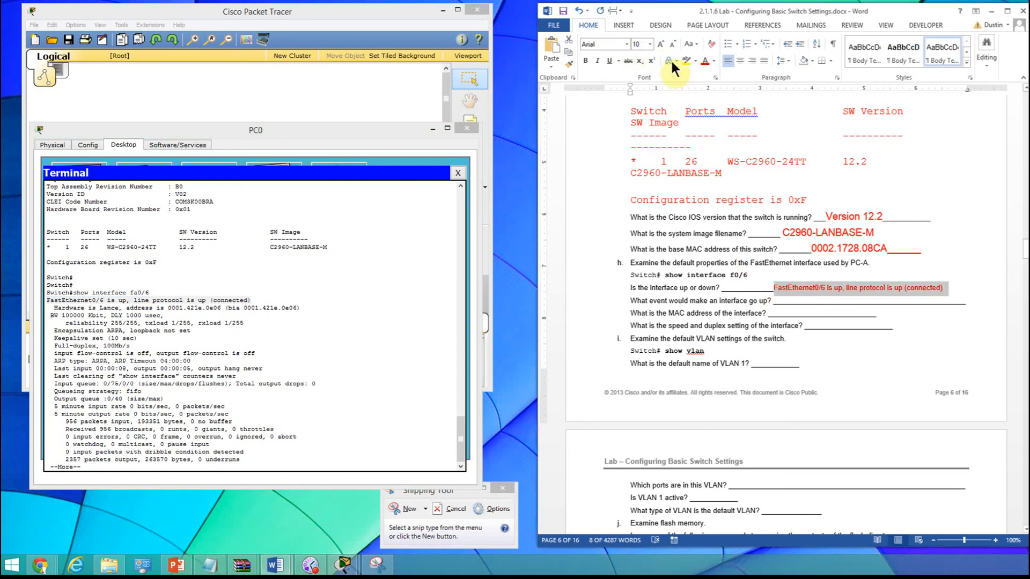
pyautogui.click(650, 44)
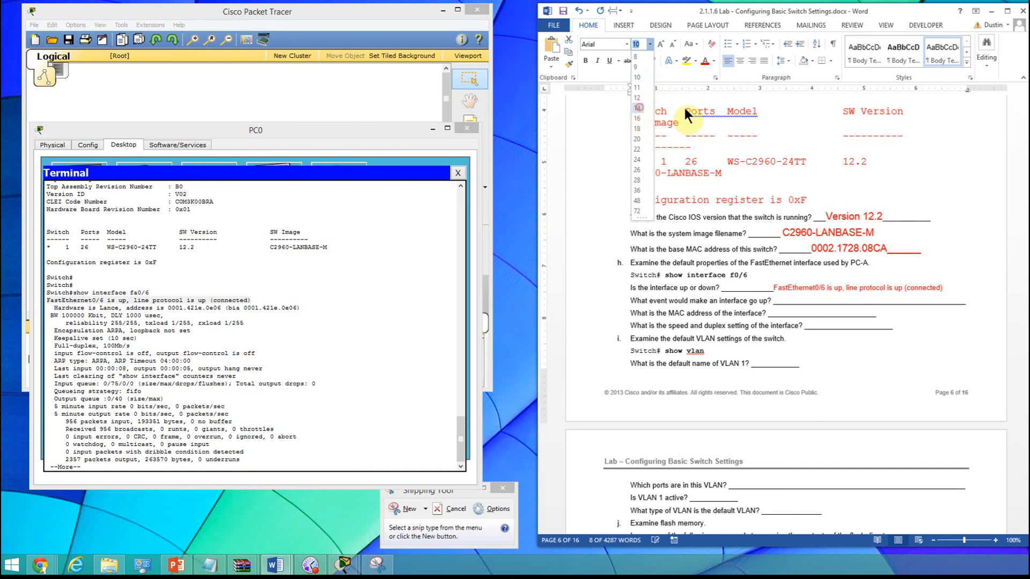
pyautogui.click(638, 107)
pyautogui.click(794, 311)
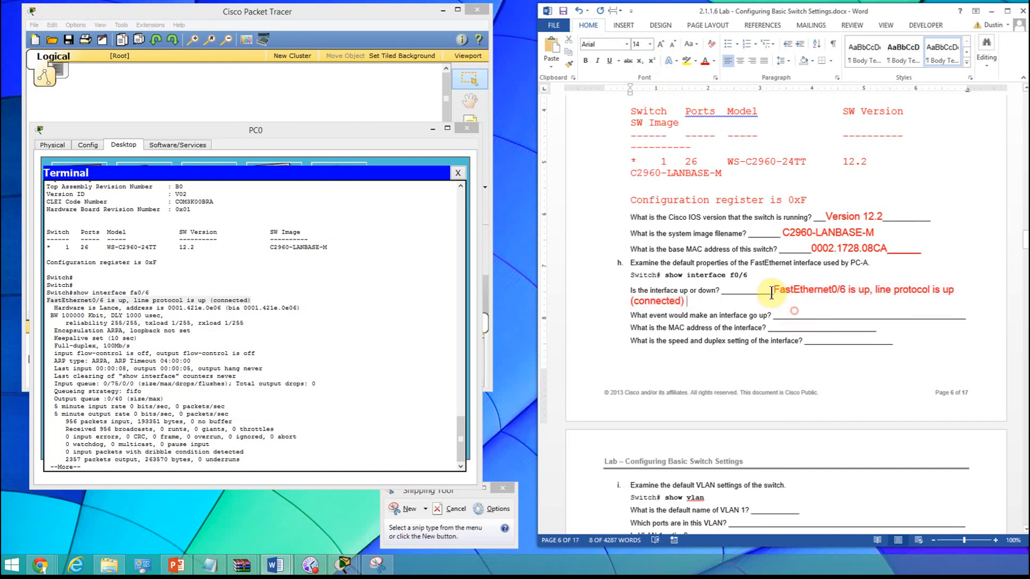
# - Delete the surplus underscores before the FastEthernet0/6 status answer so that it fits on one line
pyautogui.click(771, 292)
pyautogui.press('BackSpace')
pyautogui.press('BackSpace')
pyautogui.press('BackSpace')
pyautogui.press('BackSpace')
pyautogui.press('BackSpace')
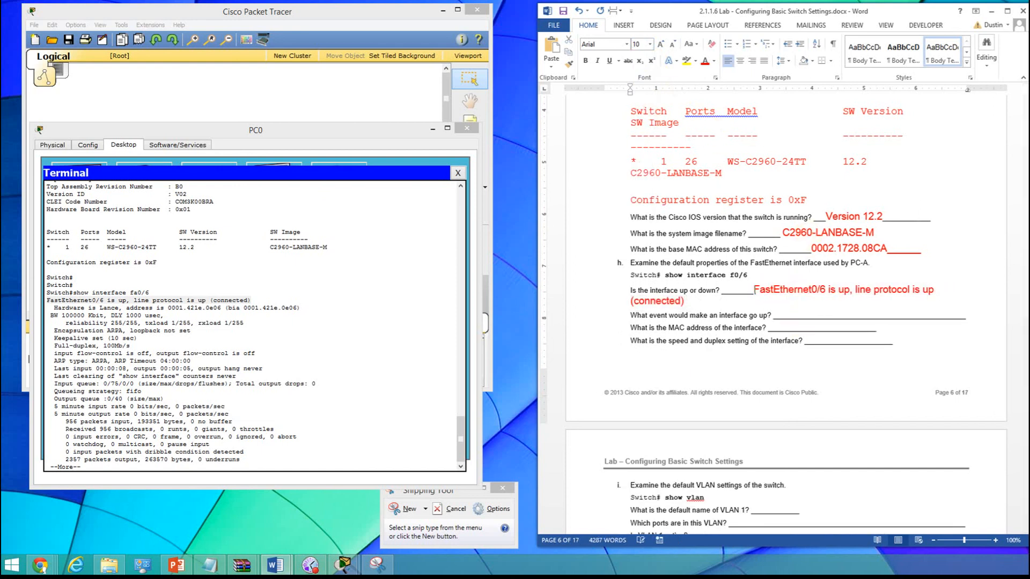
pyautogui.press('BackSpace')
pyautogui.press('BackSpace')
pyautogui.press('BackSpace')
pyautogui.press('BackSpace')
pyautogui.press('BackSpace')
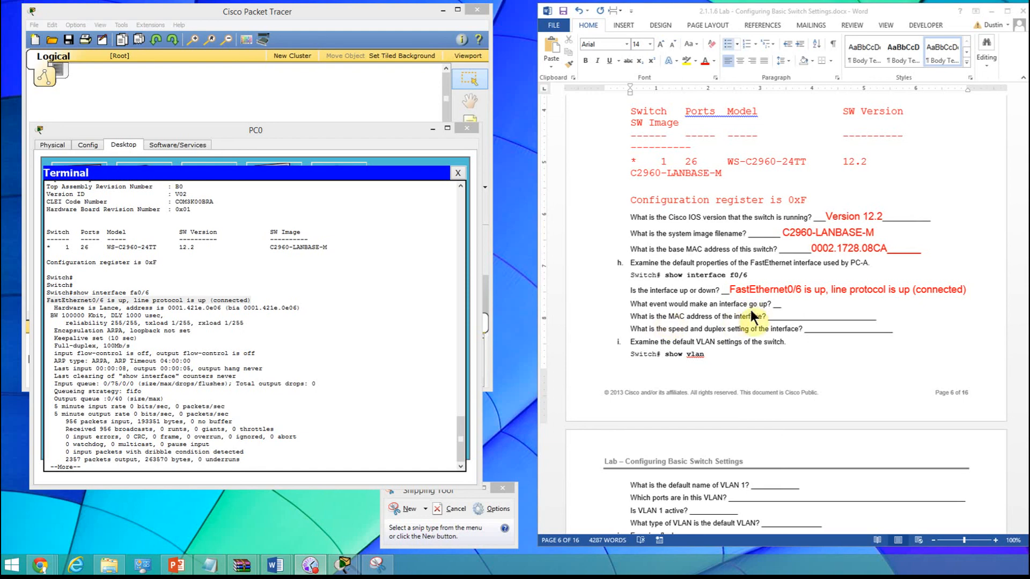
# - Answer the question about what event would make an interface go up with "Connecting a host or device"
pyautogui.click(781, 303)
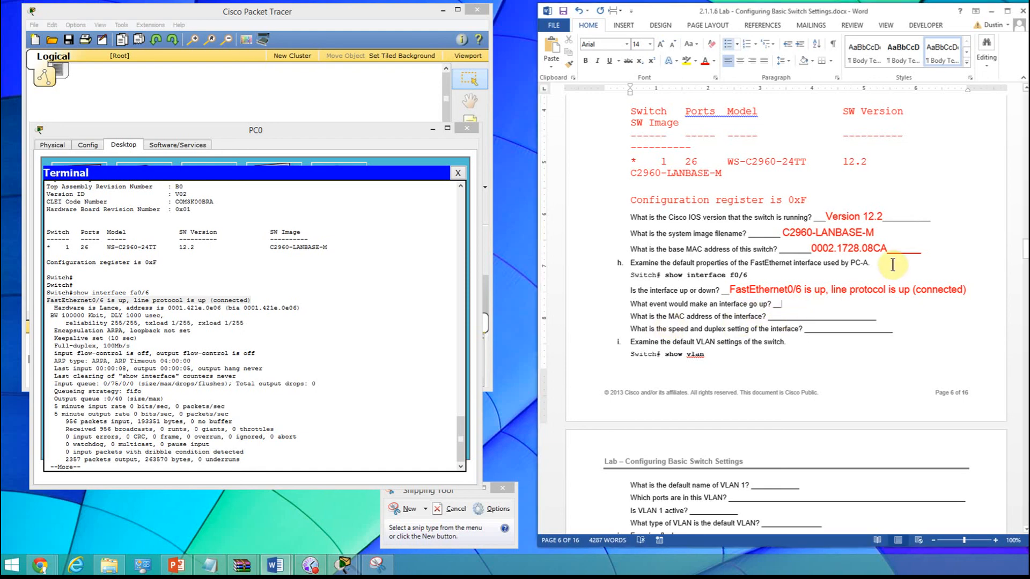
pyautogui.write('Connecitng')
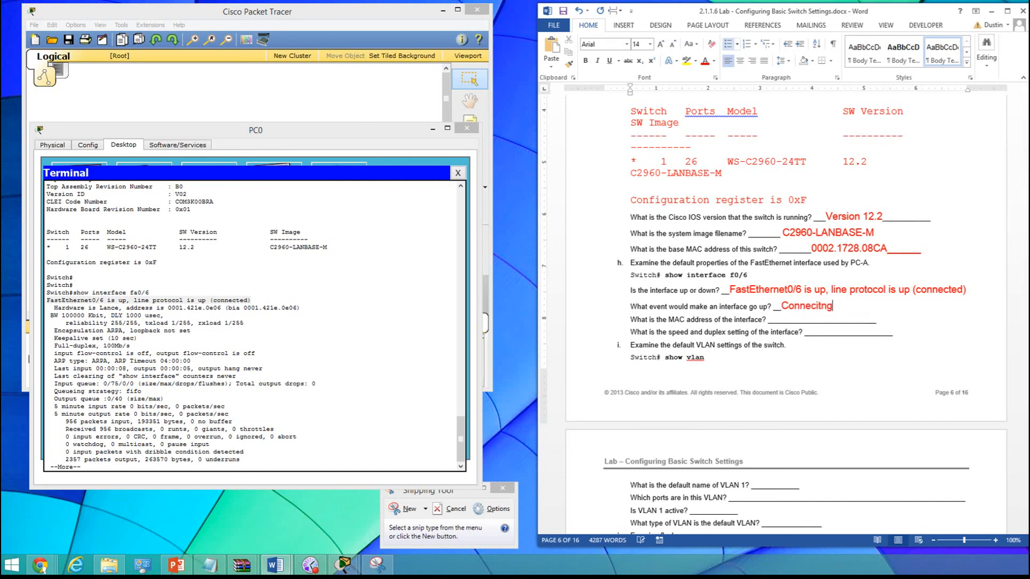
pyautogui.press('BackSpace')
pyautogui.press('BackSpace')
pyautogui.press('BackSpace')
pyautogui.press('BackSpace')
pyautogui.press('BackSpace')
pyautogui.write('ting ')
pyautogui.write('a host to ')
pyautogui.write('ore')
pyautogui.press('BackSpace')
pyautogui.press('BackSpace')
pyautogui.write('device')
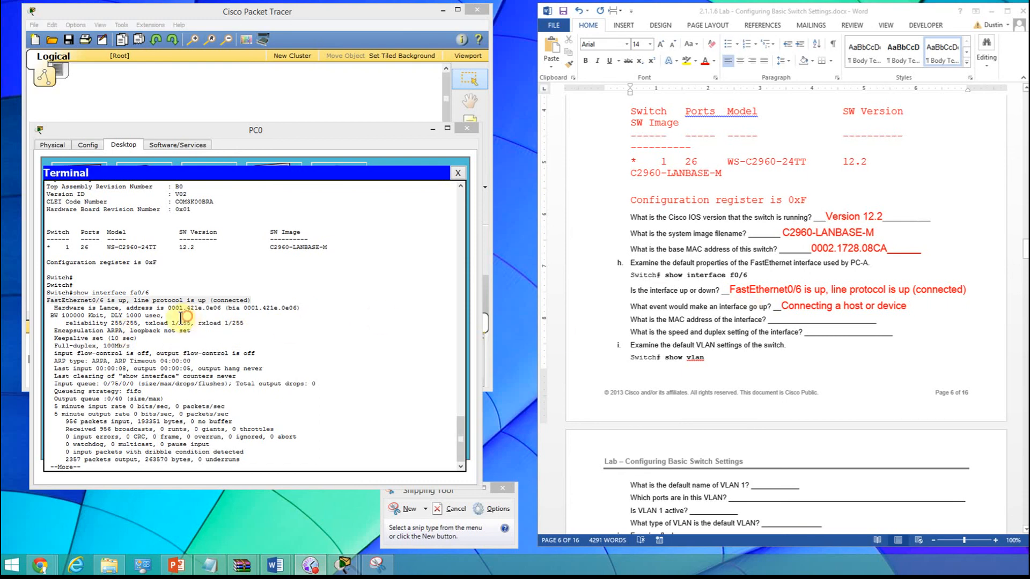
# - Copy 0001.421e.0e06 from the terminal's hardware line and paste it into the shortened interface MAC address blank in red, size 14
pyautogui.click(164, 315)
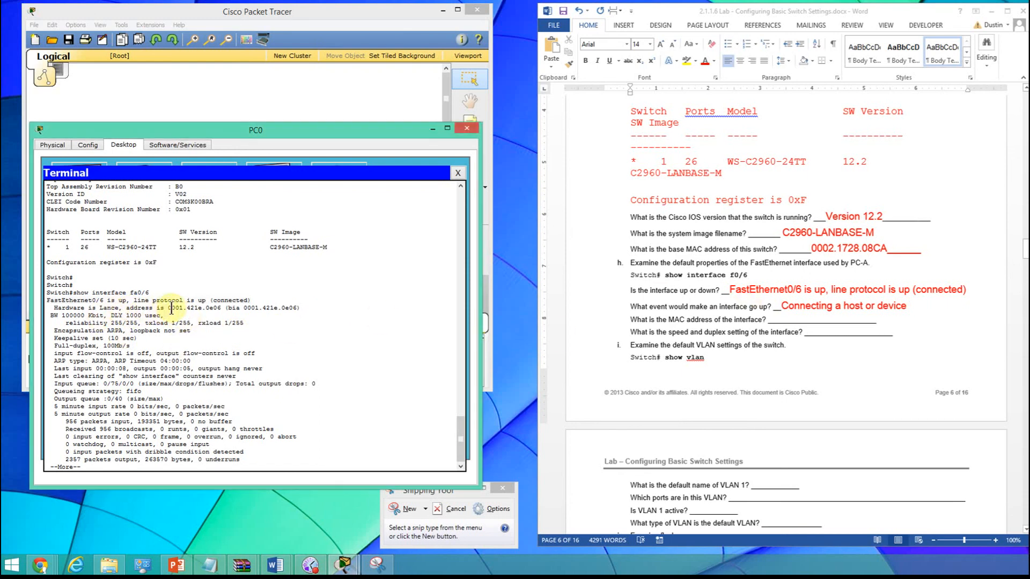
pyautogui.moveTo(171, 308); pyautogui.dragTo(223, 311)
pyautogui.hotkey('ctrl', 'c')
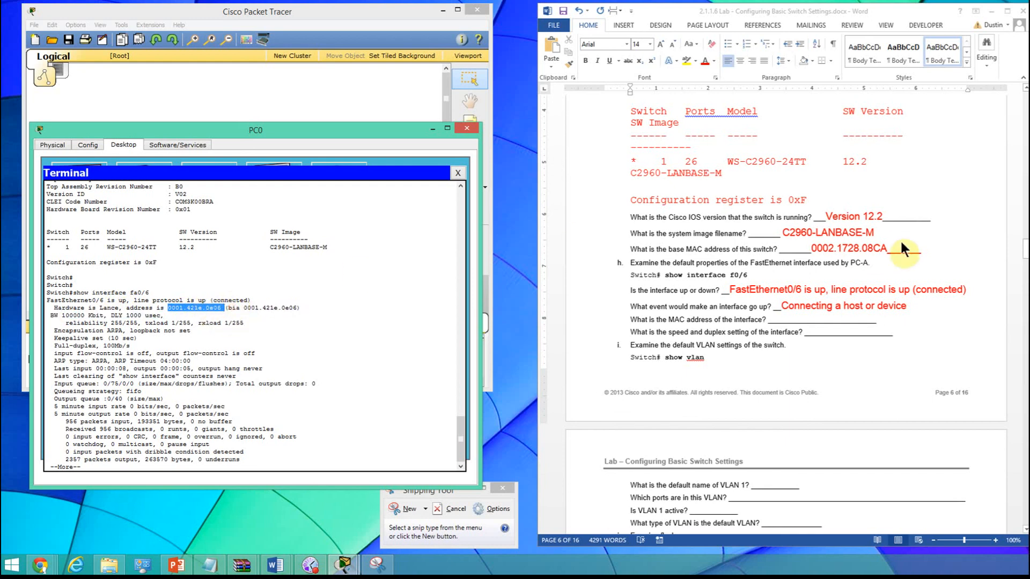
pyautogui.doubleClick(787, 320)
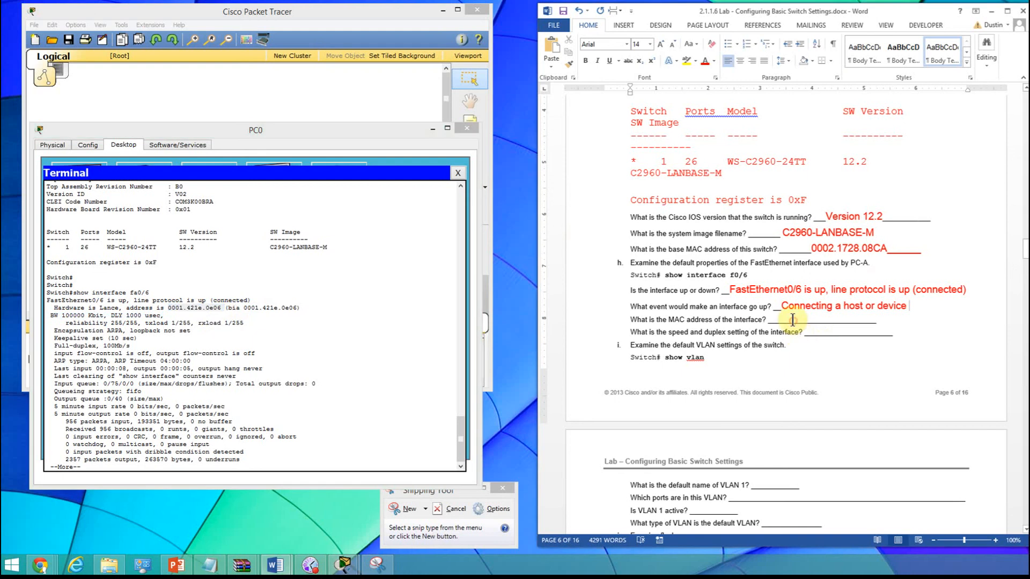
pyautogui.click(884, 320)
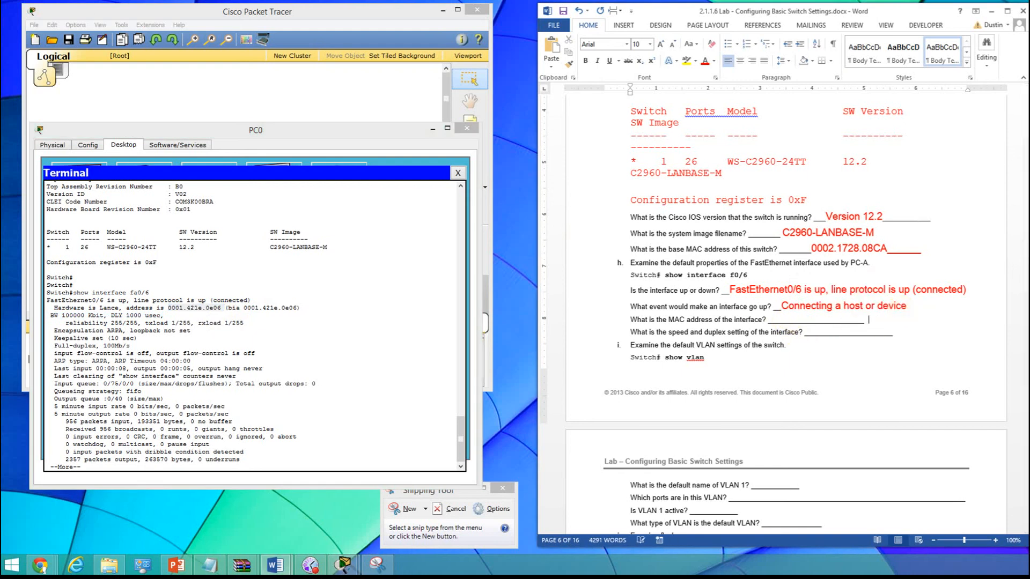
pyautogui.press('BackSpace')
pyautogui.press('BackSpace')
pyautogui.press('BackSpace')
pyautogui.press('BackSpace')
pyautogui.press('BackSpace')
pyautogui.press('BackSpace')
pyautogui.press('BackSpace')
pyautogui.press('BackSpace')
pyautogui.press('BackSpace')
pyautogui.press('BackSpace')
pyautogui.press('BackSpace')
pyautogui.press('BackSpace')
pyautogui.press('BackSpace')
pyautogui.press('BackSpace')
pyautogui.press('BackSpace')
pyautogui.press('BackSpace')
pyautogui.press('BackSpace')
pyautogui.press('BackSpace')
pyautogui.hotkey('ctrl', 'v')
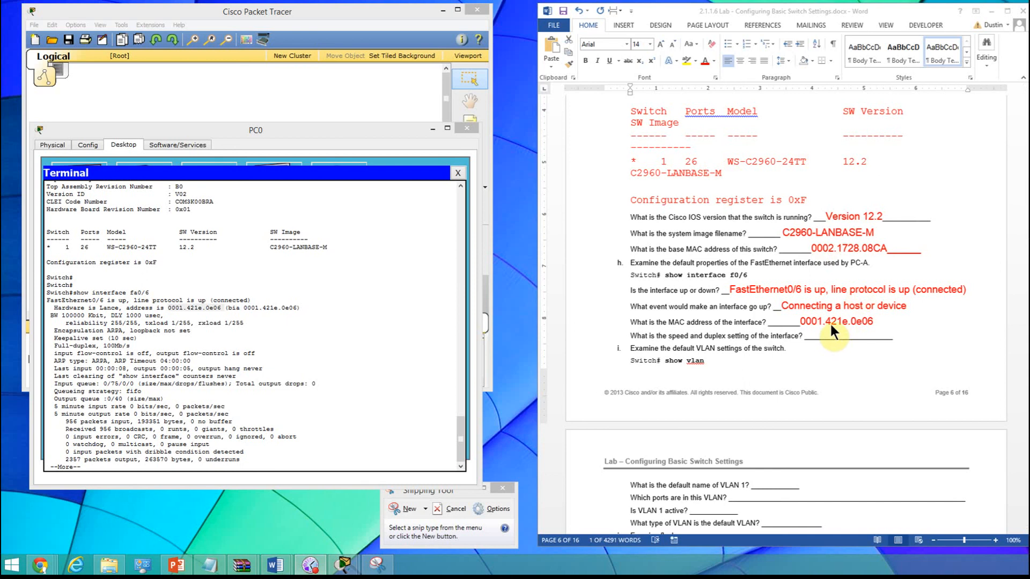
pyautogui.doubleClick(880, 322)
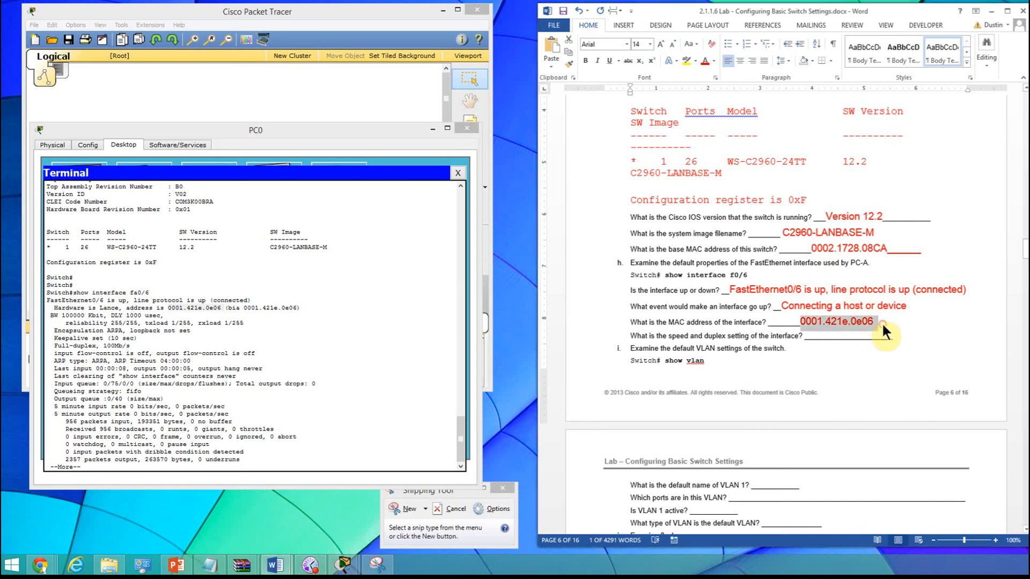
pyautogui.click(908, 321)
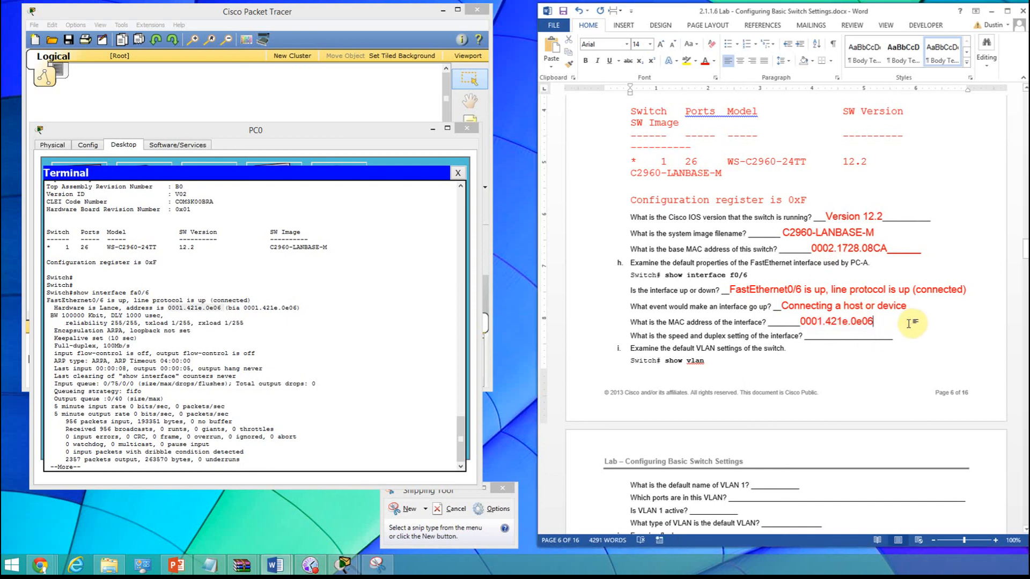
# - Review the earlier lab answers, from the startup configuration and VLAN 1 questions down to the FastEthernet interface questions
pyautogui.scroll(3, 907, 321)
pyautogui.scroll(9, 907, 322)
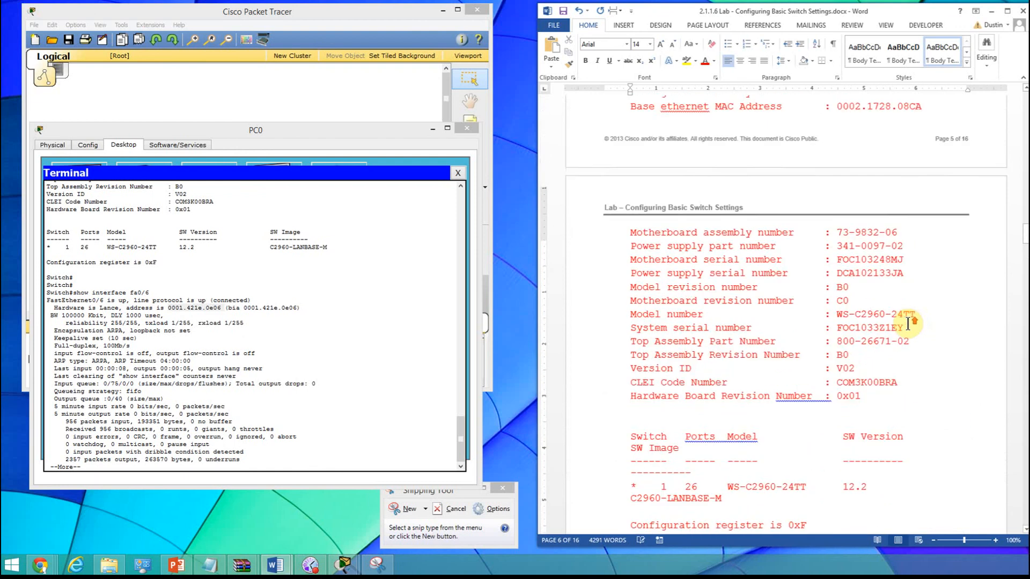
pyautogui.scroll(15, 908, 322)
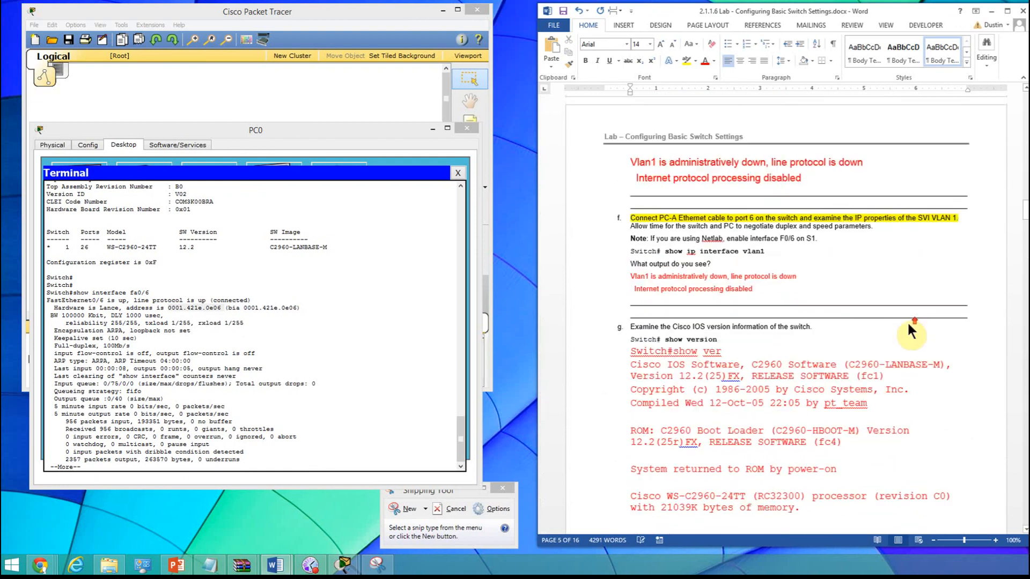
pyautogui.scroll(3, 909, 324)
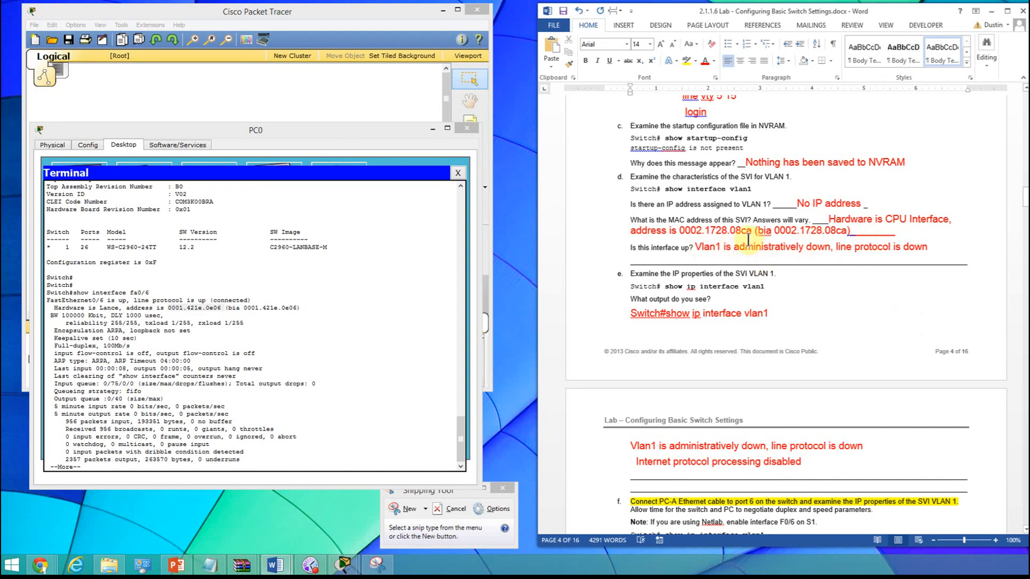
pyautogui.click(894, 294)
pyautogui.scroll(-15, 893, 296)
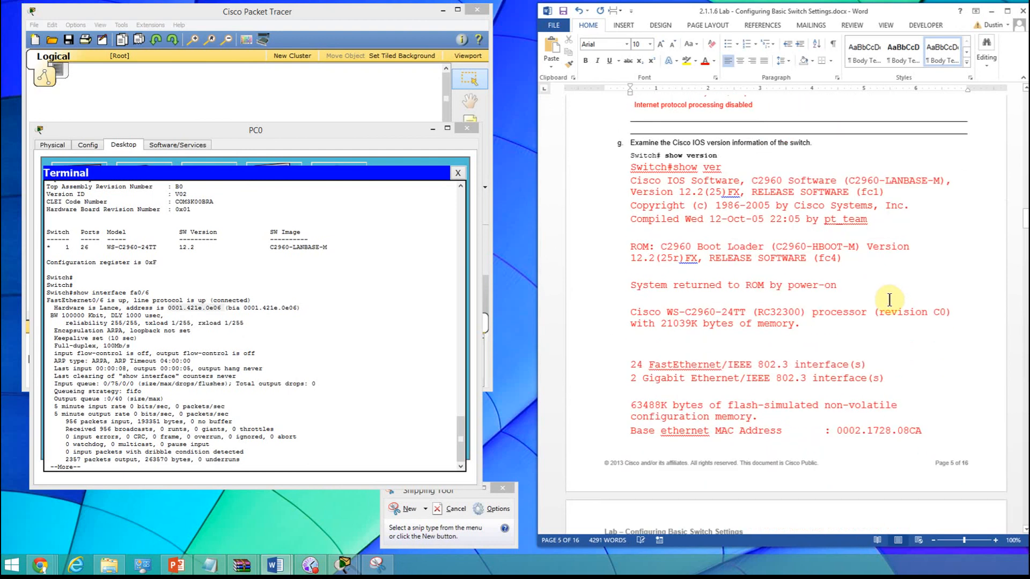
pyautogui.scroll(-15, 889, 300)
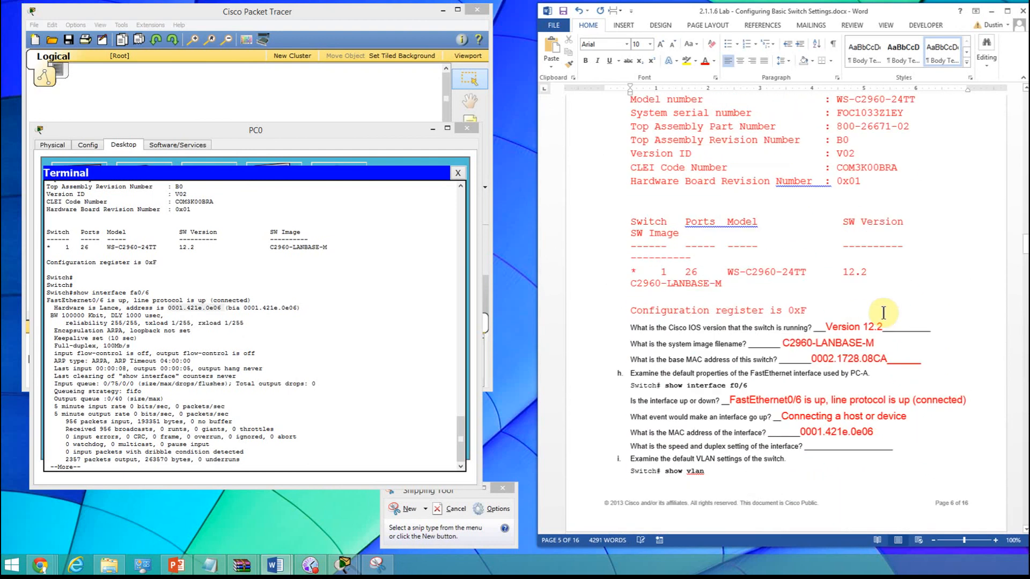
pyautogui.scroll(-3, 883, 313)
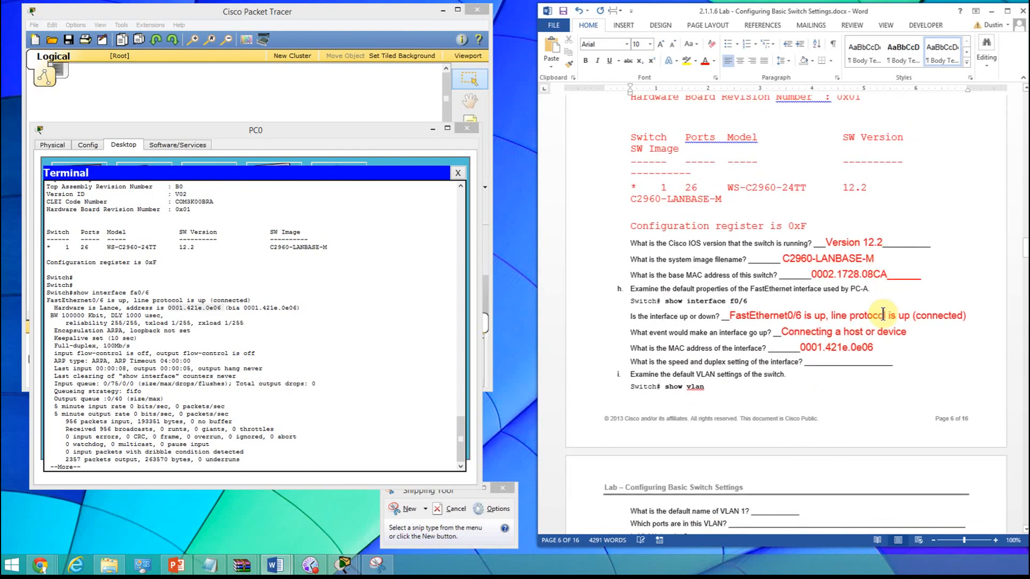
pyautogui.scroll(-2, 883, 314)
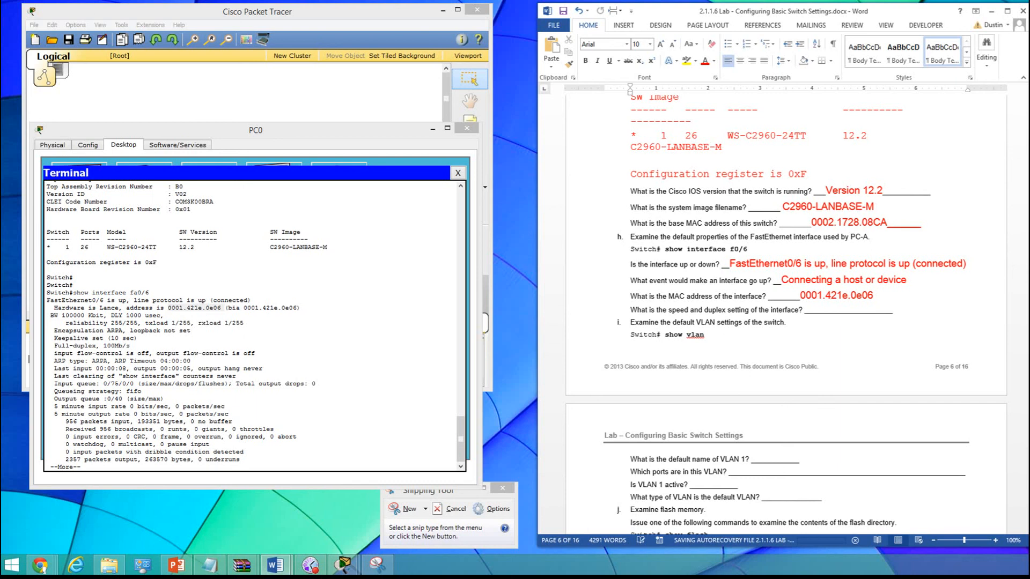
# - Copy "Full-duplex, 100Mb/s" from the terminal's interface output and paste it into the speed and duplex answer blank
pyautogui.click(393, 321)
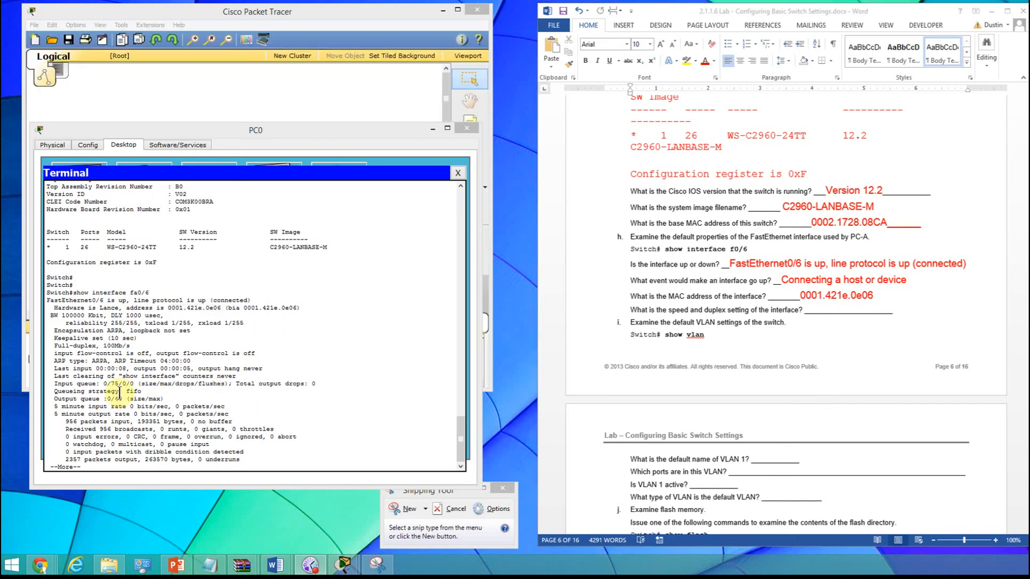
pyautogui.moveTo(55, 345); pyautogui.dragTo(131, 346)
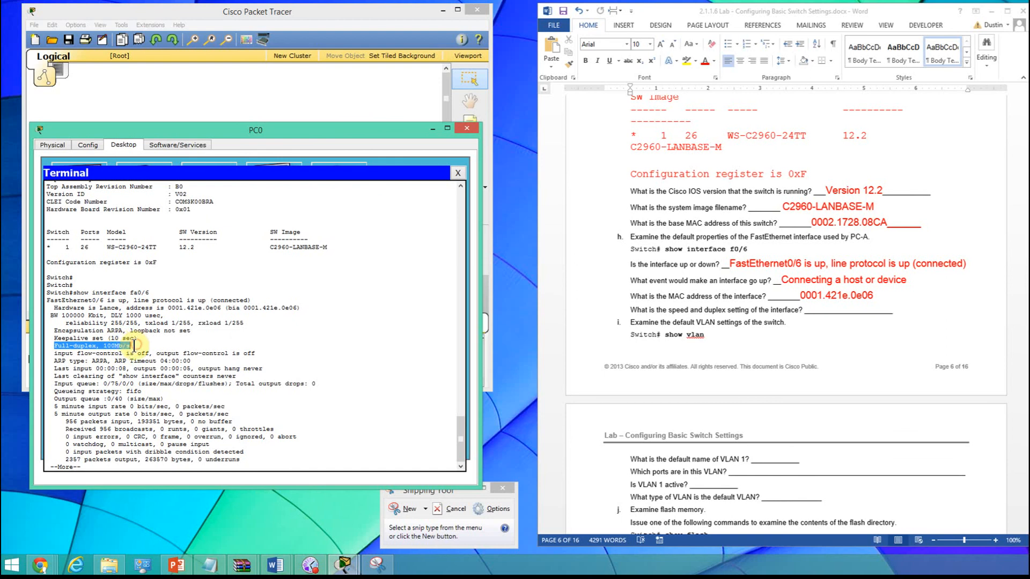
pyautogui.rightClick(133, 352)
pyautogui.click(145, 358)
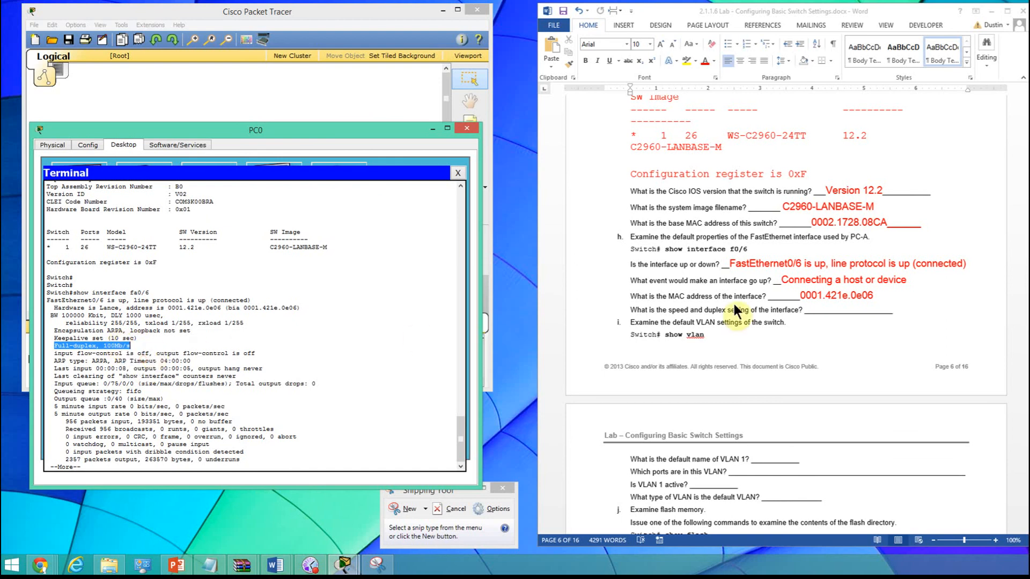
pyautogui.click(818, 316)
pyautogui.click(847, 310)
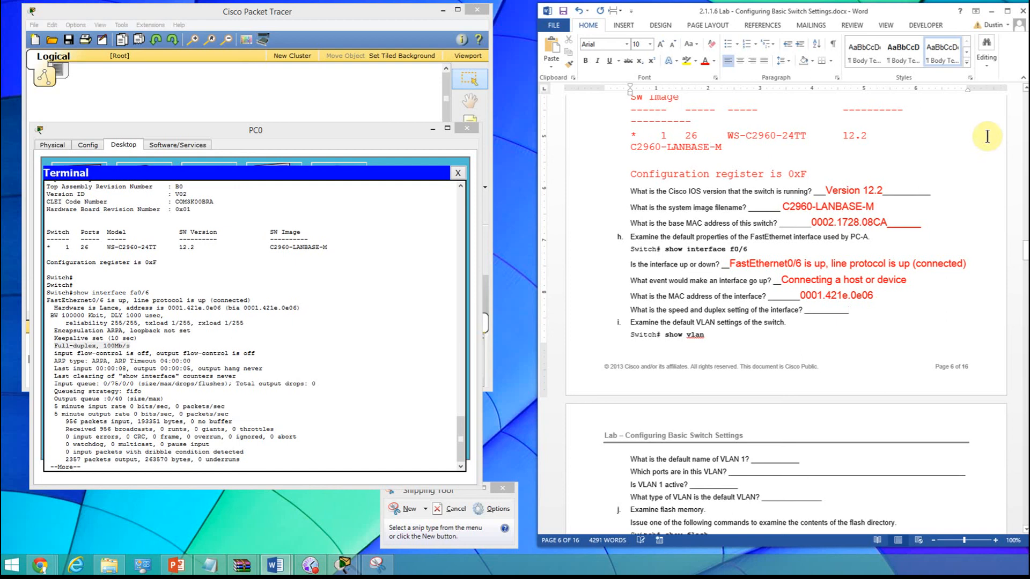
pyautogui.rightClick(852, 310)
pyautogui.click(878, 359)
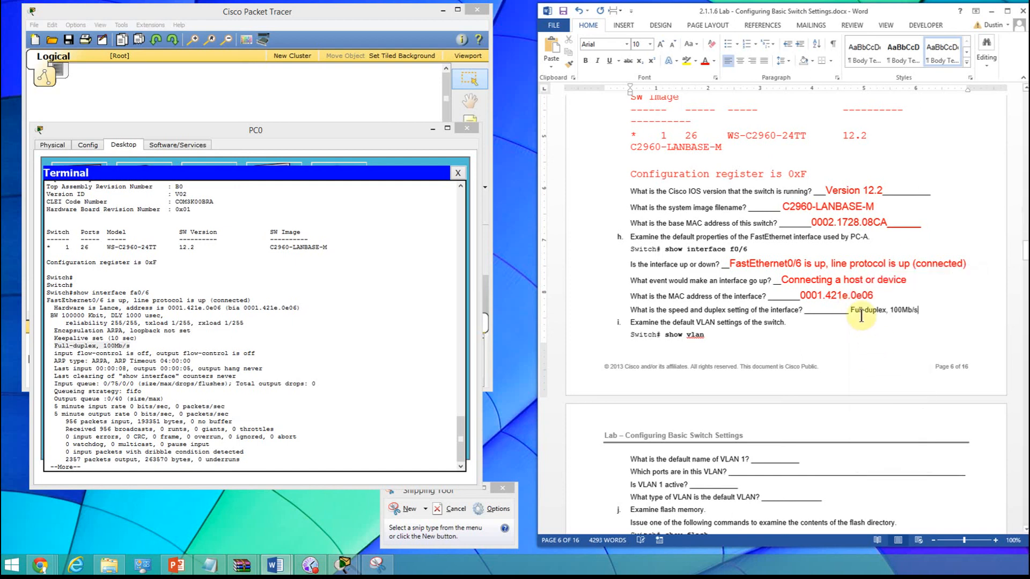
# - Format the pasted speed and duplex answer in red, size 14
pyautogui.moveTo(851, 310); pyautogui.dragTo(921, 311)
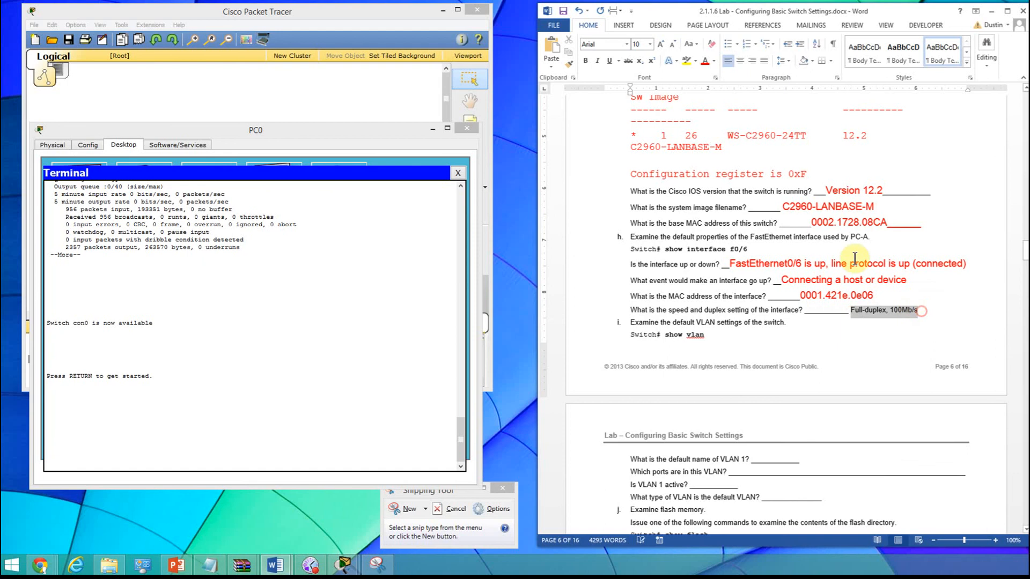
pyautogui.click(704, 62)
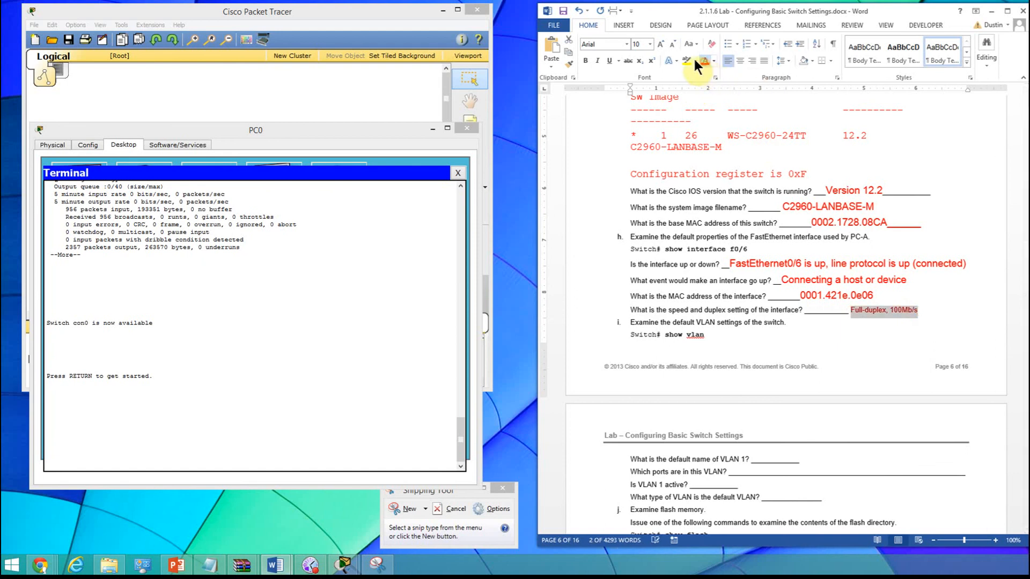
pyautogui.click(647, 43)
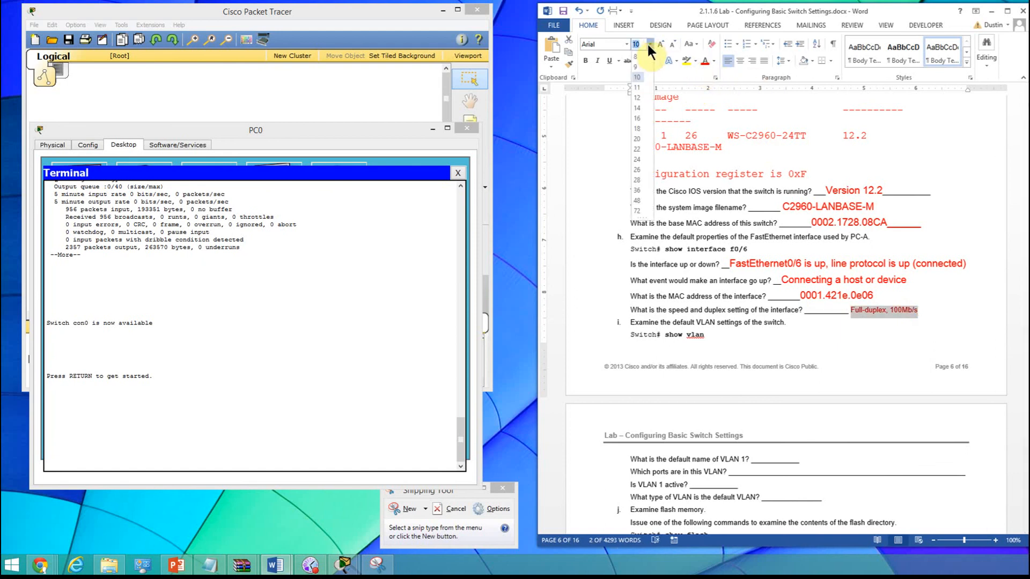
pyautogui.click(637, 118)
pyautogui.click(921, 330)
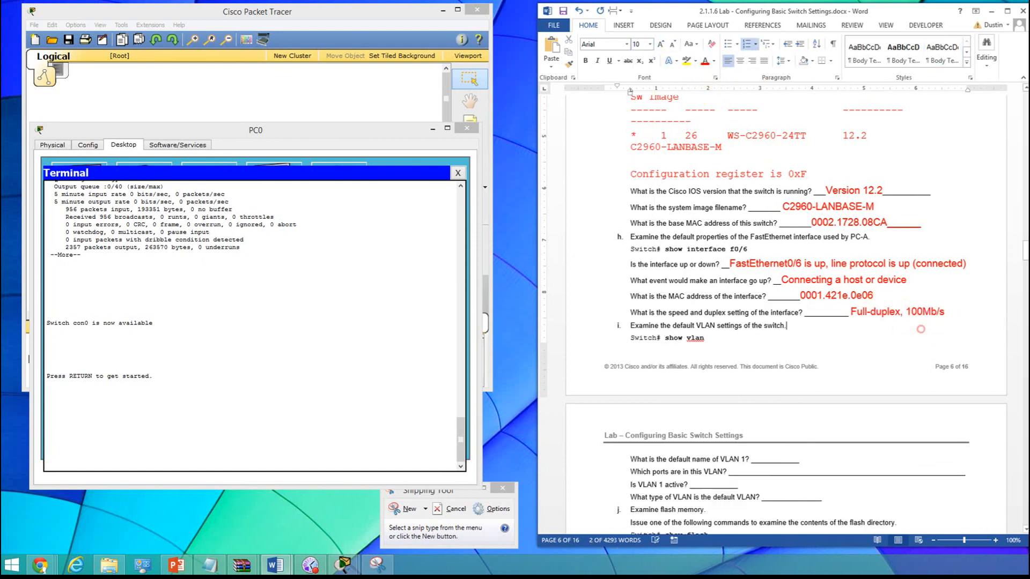
# - Resume the switch console session, enter privileged EXEC mode with en, and run show vlan
pyautogui.scroll(-5, 751, 148)
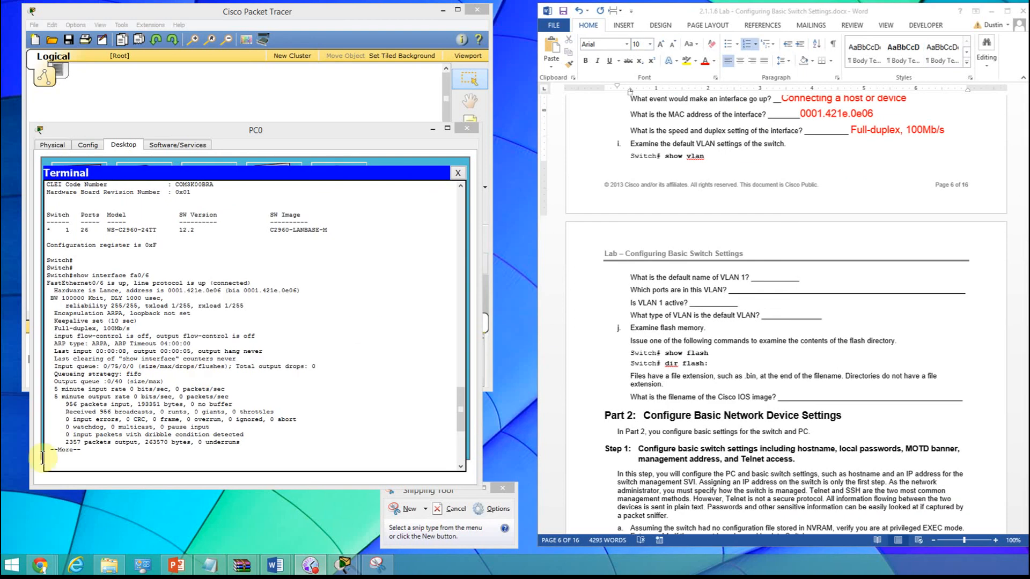
pyautogui.click(98, 462)
pyautogui.press('Return')
pyautogui.press('Return')
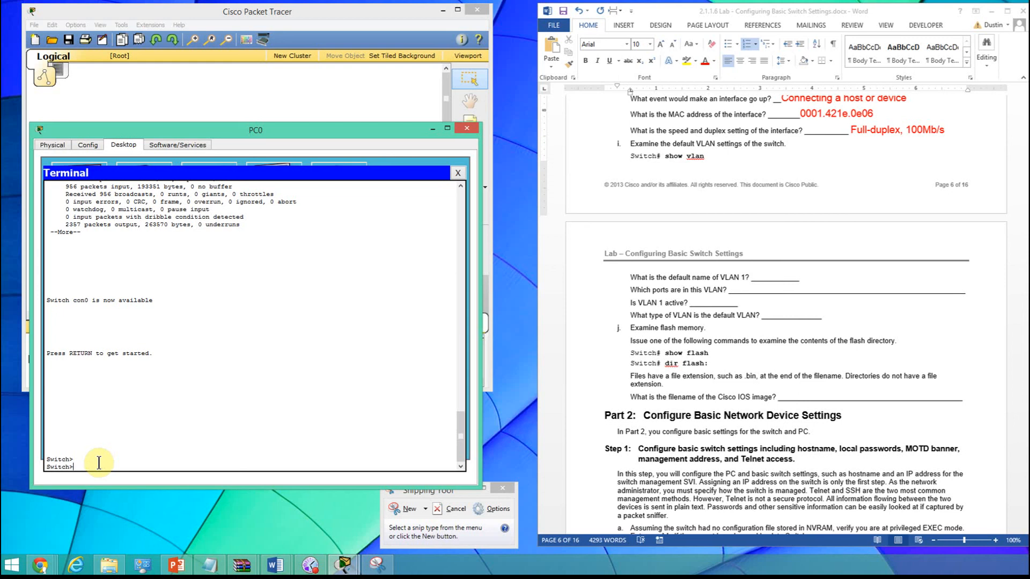
pyautogui.write('en')
pyautogui.press('Return')
pyautogui.write('show')
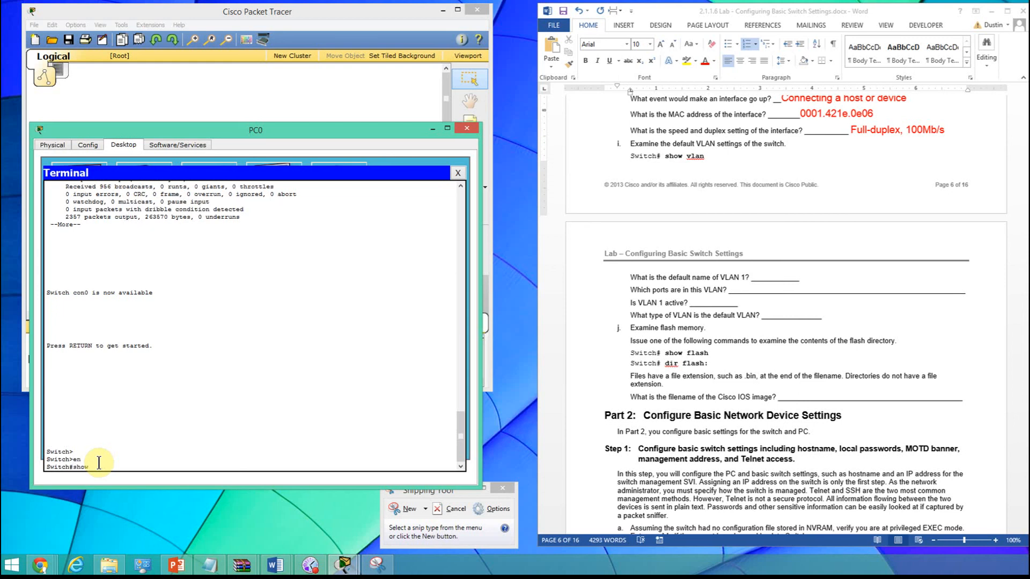
pyautogui.write(' vlan')
pyautogui.press('Return')
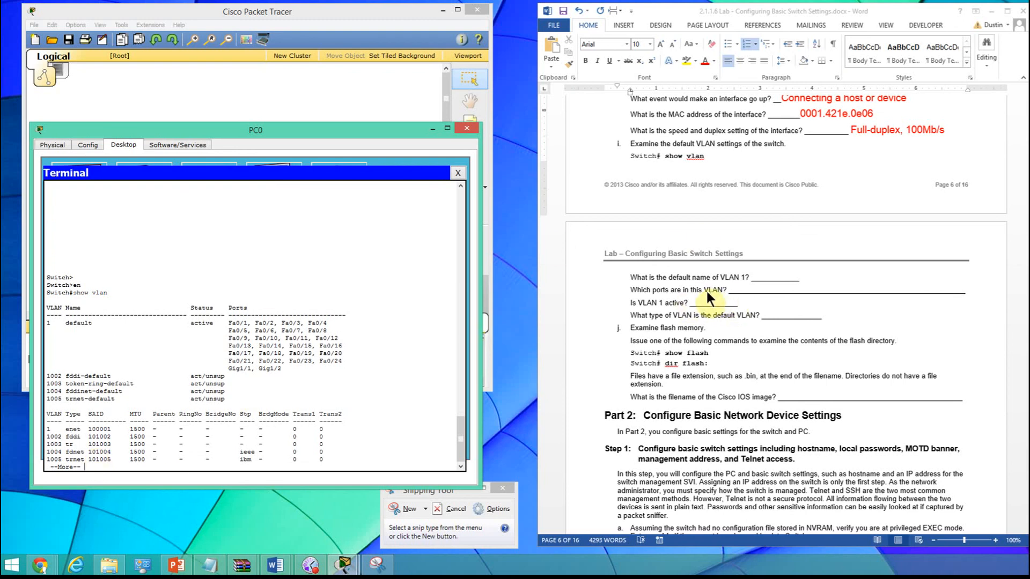
# - Copy the VLAN 1 name "default" from the terminal into the default name blank as a red answer
pyautogui.click(774, 280)
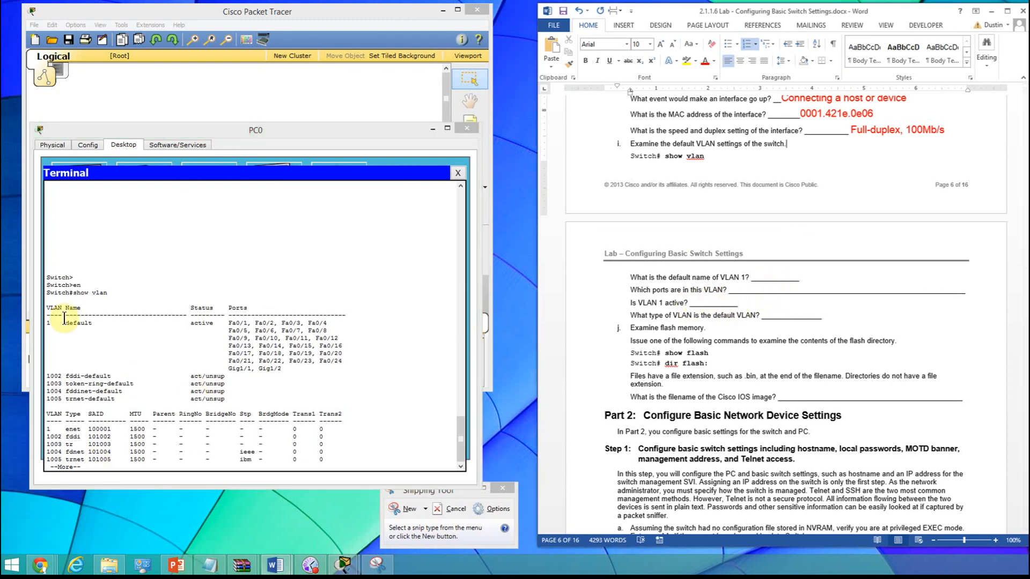
pyautogui.moveTo(67, 323); pyautogui.dragTo(94, 322)
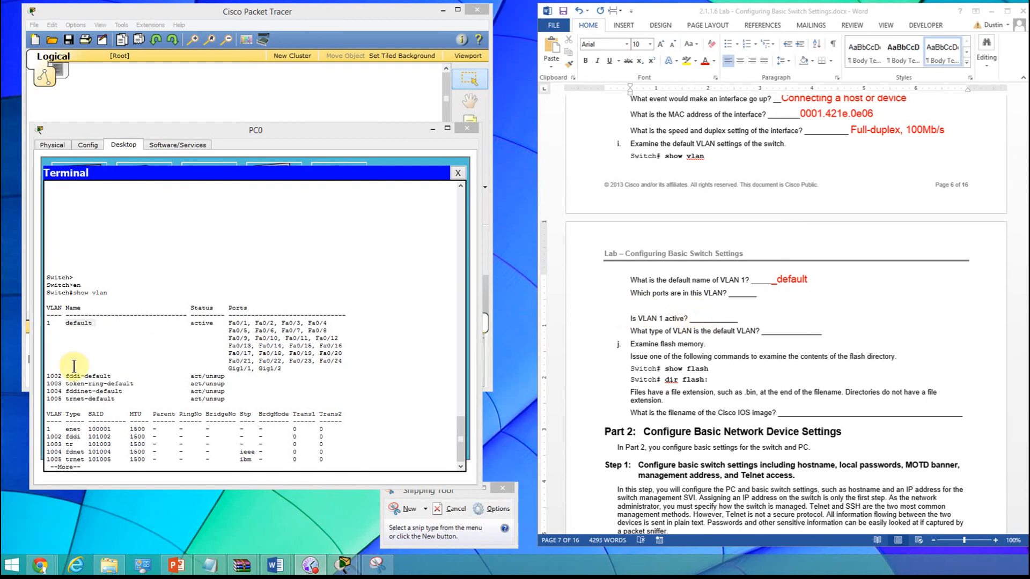
# - Copy the VLAN 1 port list, Fa0/1 through Gig1/2, from the terminal and paste it in red under the ports question
pyautogui.click(259, 339)
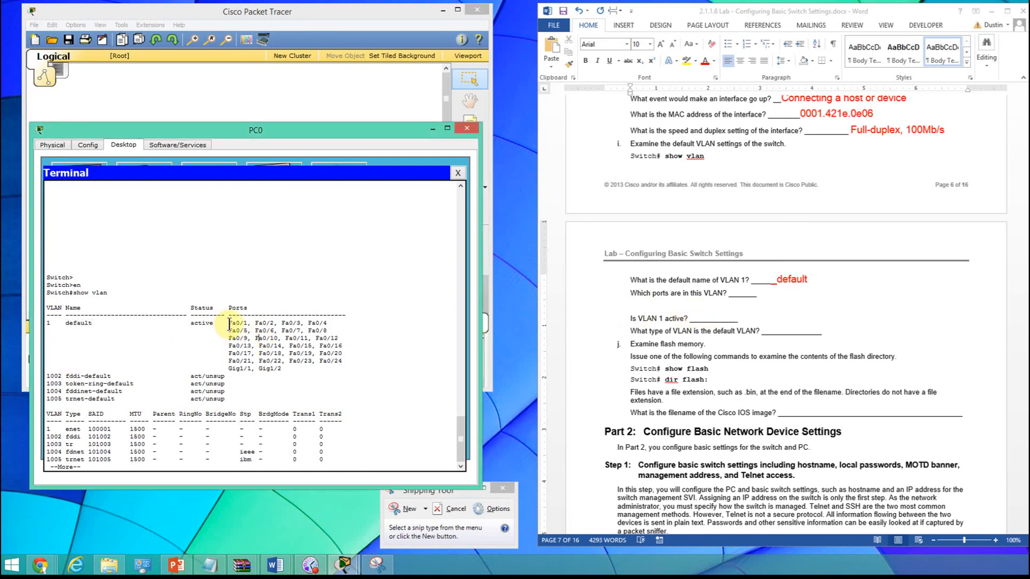
pyautogui.moveTo(227, 322); pyautogui.dragTo(345, 368)
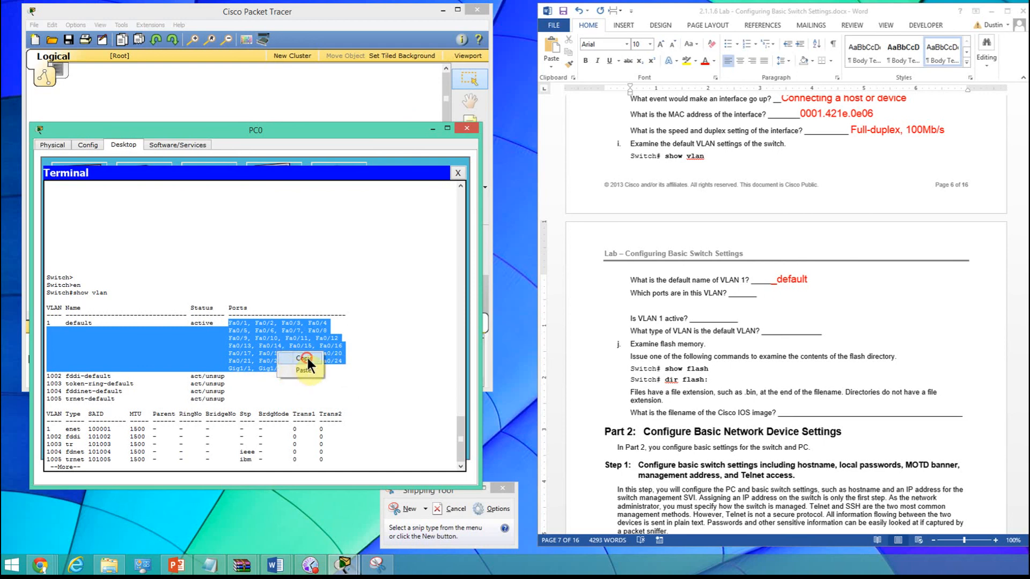
pyautogui.click(754, 298)
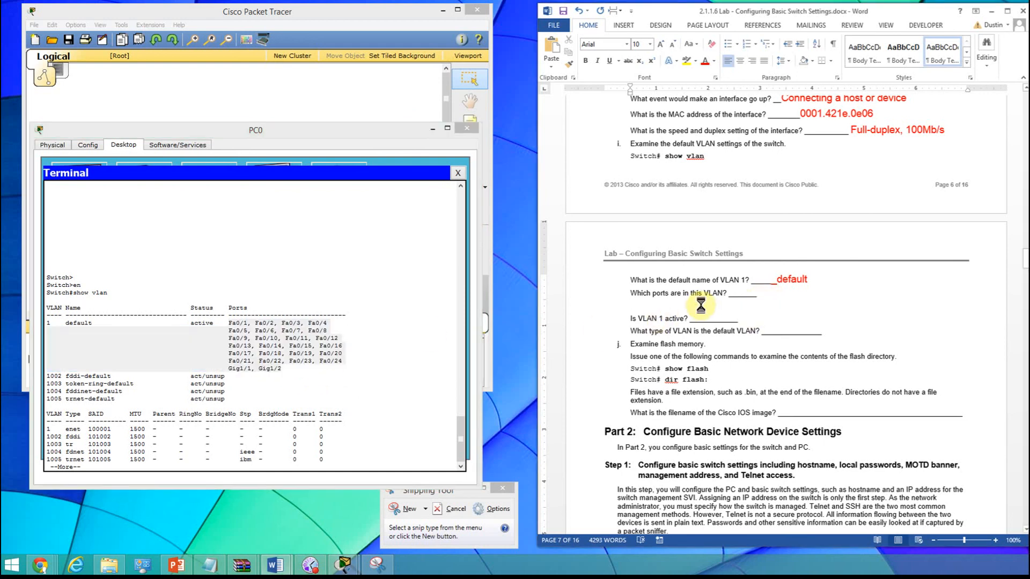
pyautogui.write('Fa0/1, Fa0/2, Fa0/3, Fa0/4 Fa0/5, Fa0/6, Fa0/7, Fa0/8 Fa0/9, Fa0/10, Fa0/11, Fa0/12 Fa0/13, Fa0/14, Fa0/15, Fa0/16 Fa0/17, Fa0/18, Fa0/19, Fa0/20 Fa0/21, Fa0/22, Fa0/23, Fa0/24 Gig1/1, Gig1/2')
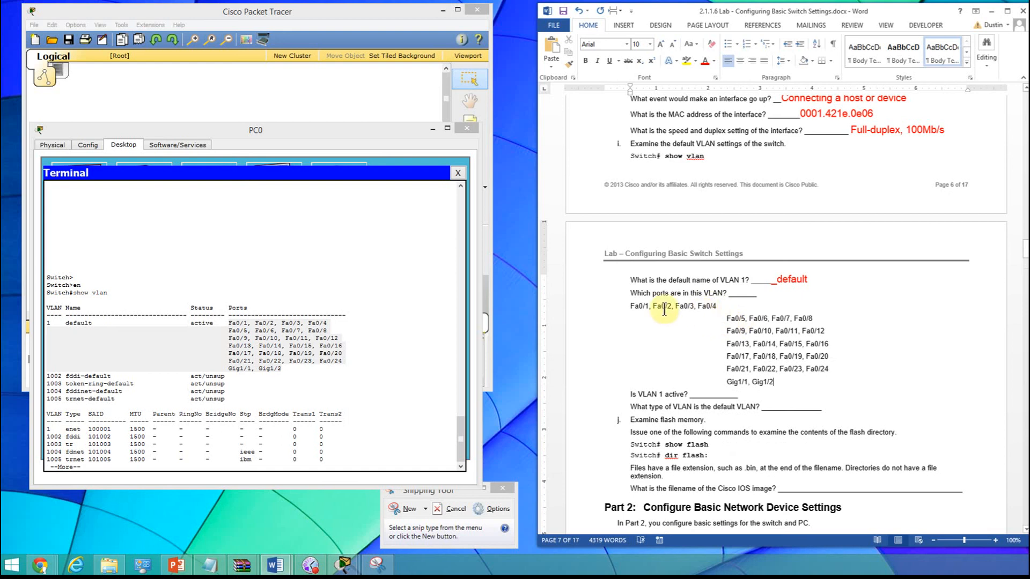
pyautogui.moveTo(629, 308); pyautogui.dragTo(788, 384)
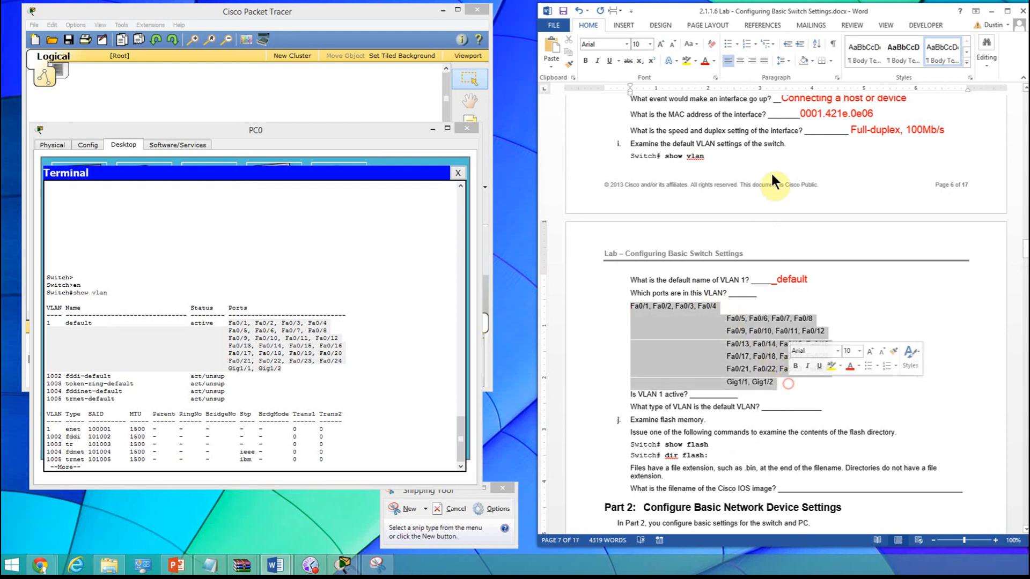
pyautogui.click(705, 61)
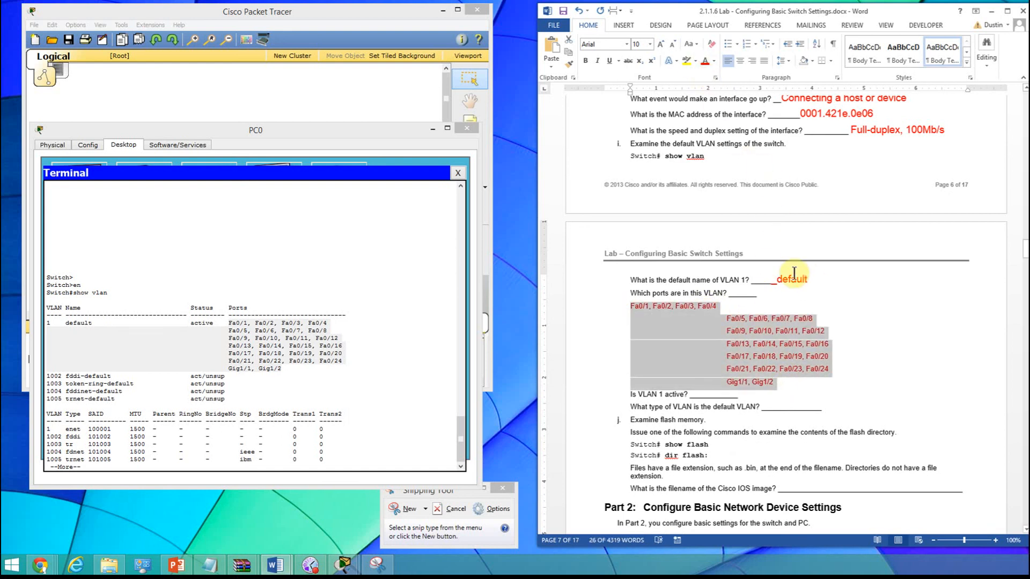
# - Copy the VLAN 1 status "active" from the terminal and paste it after the VLAN 1 active question's blank
pyautogui.click(732, 400)
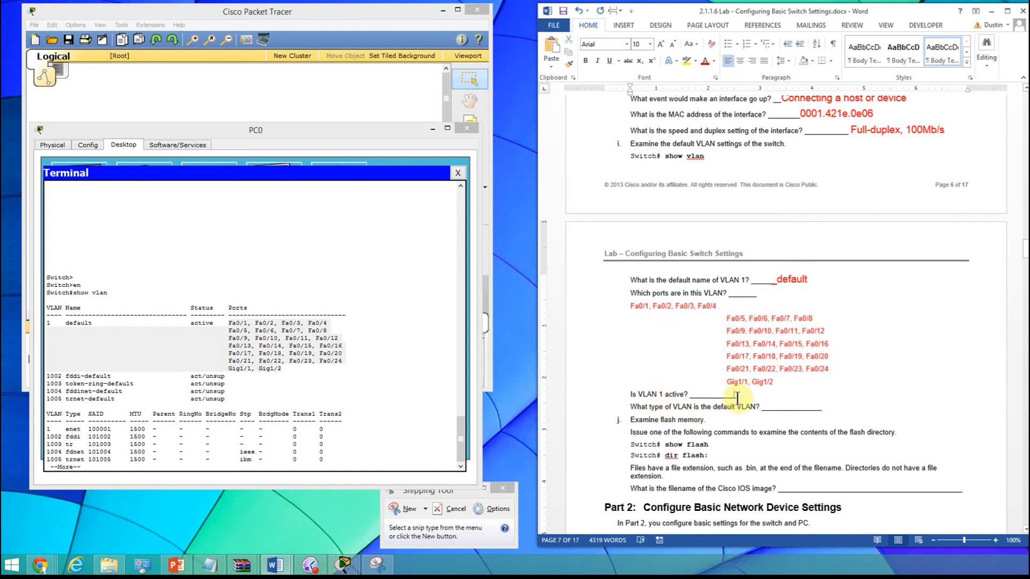
pyautogui.click(210, 325)
pyautogui.moveTo(217, 323); pyautogui.dragTo(191, 323)
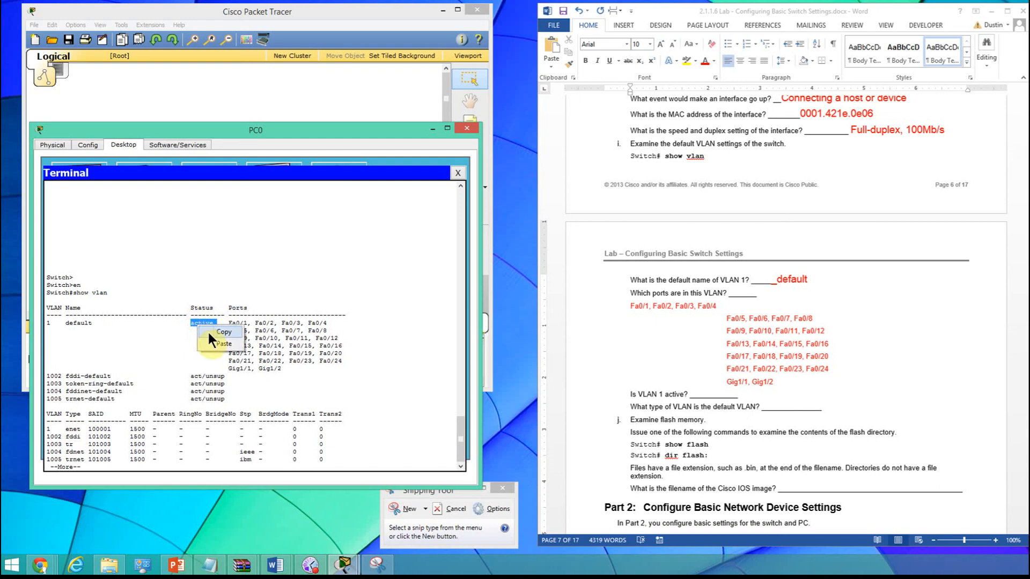
pyautogui.click(747, 396)
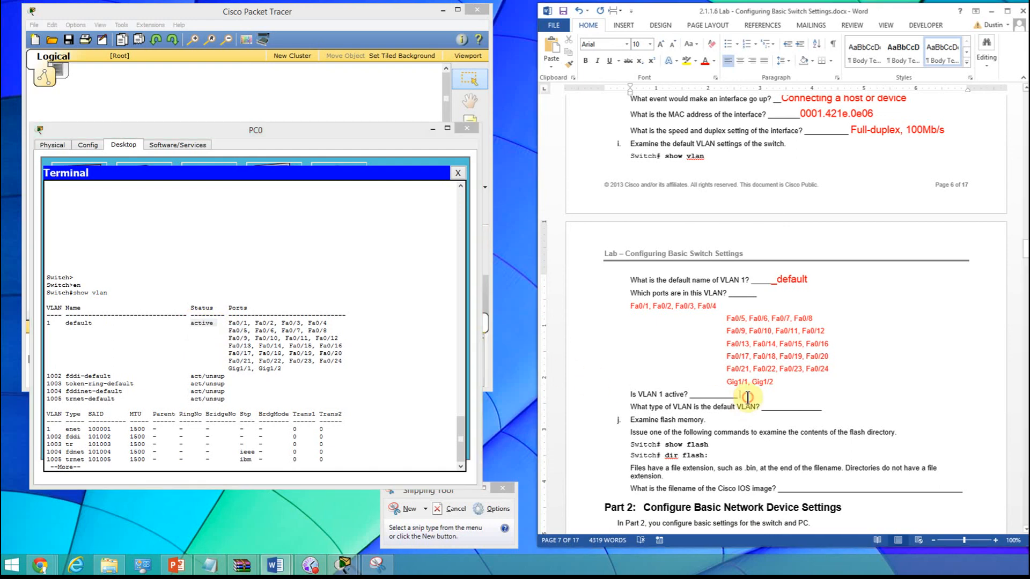
pyautogui.write('active')
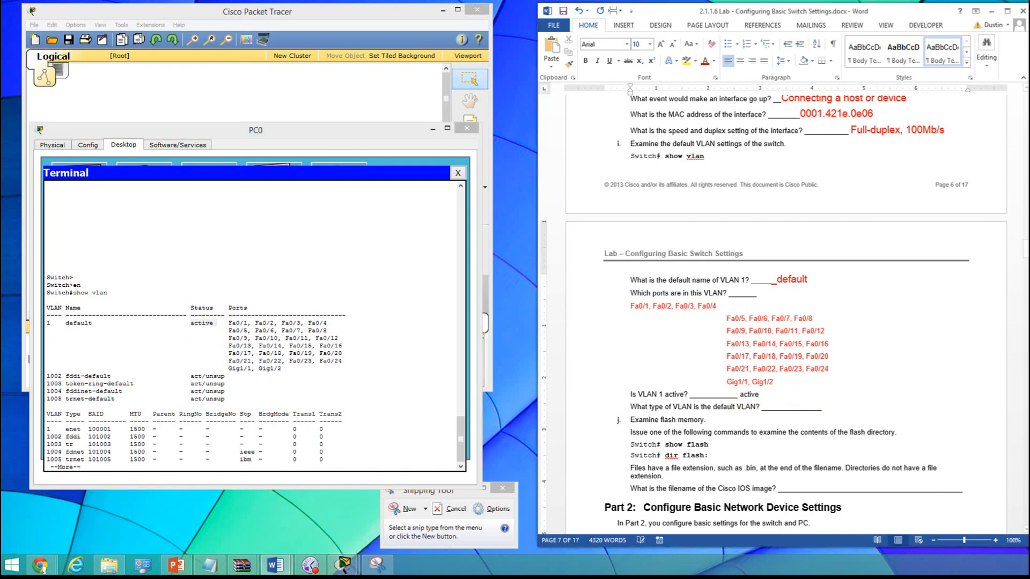
# - Shorten the default VLAN type blank and answer it with "Ethernet" in red, size 14
pyautogui.scroll(-5, 743, 108)
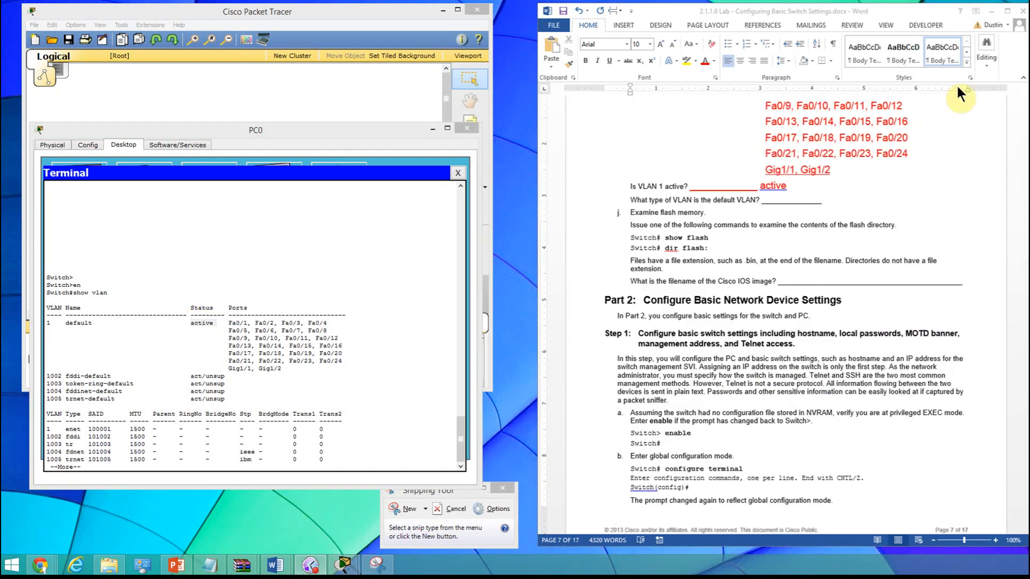
pyautogui.click(809, 203)
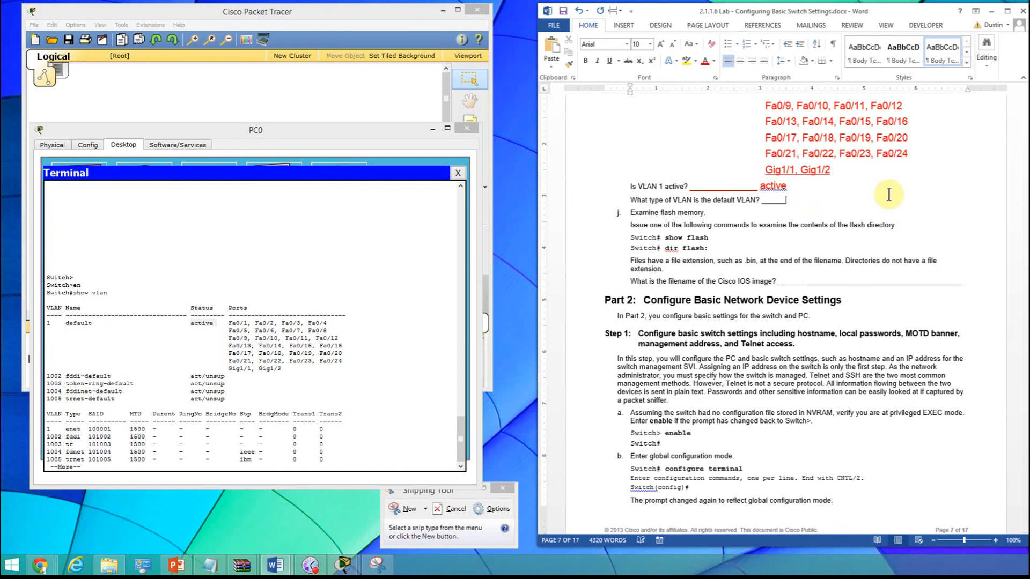
pyautogui.click(714, 61)
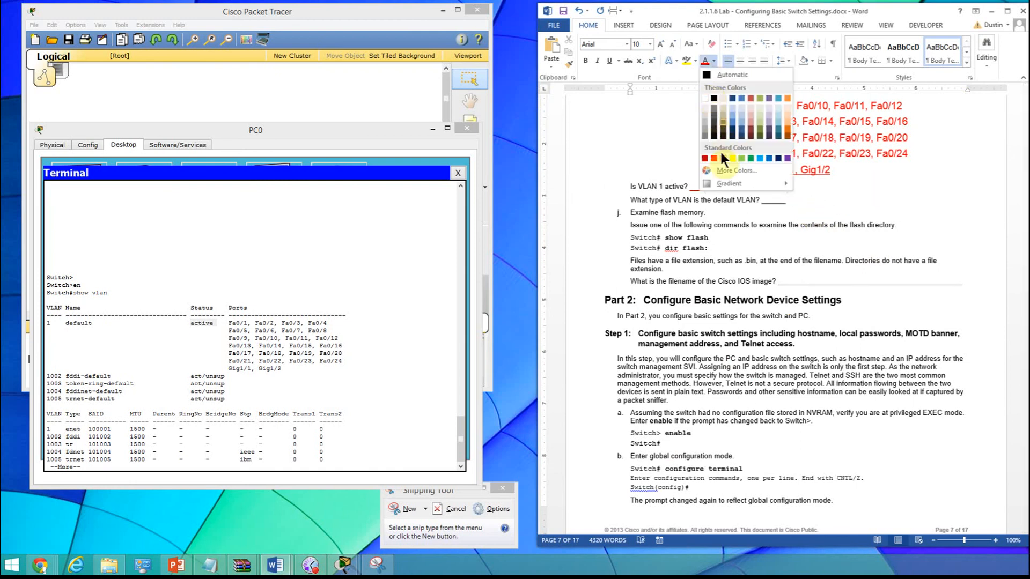
pyautogui.click(714, 157)
pyautogui.click(649, 44)
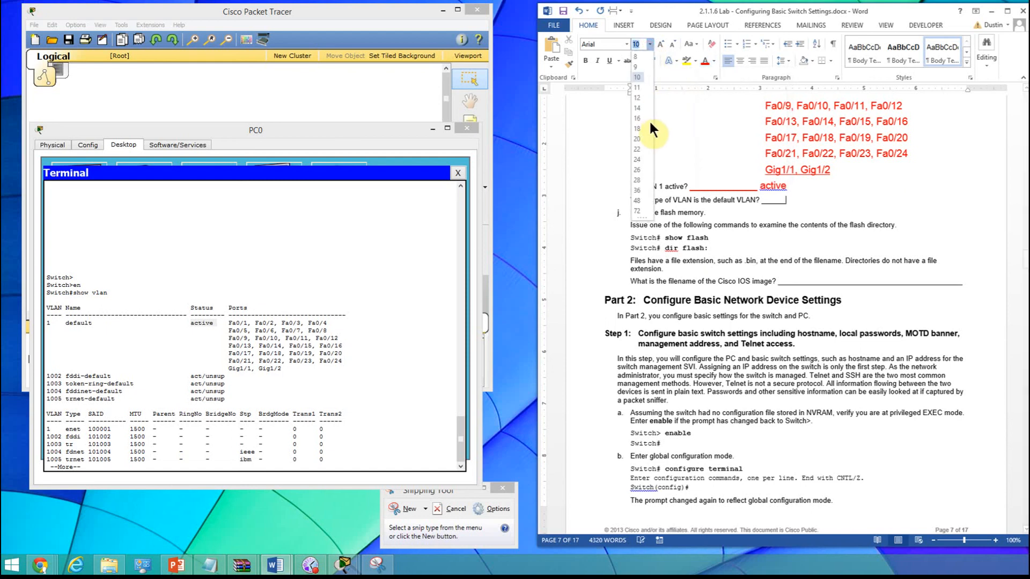
pyautogui.click(638, 108)
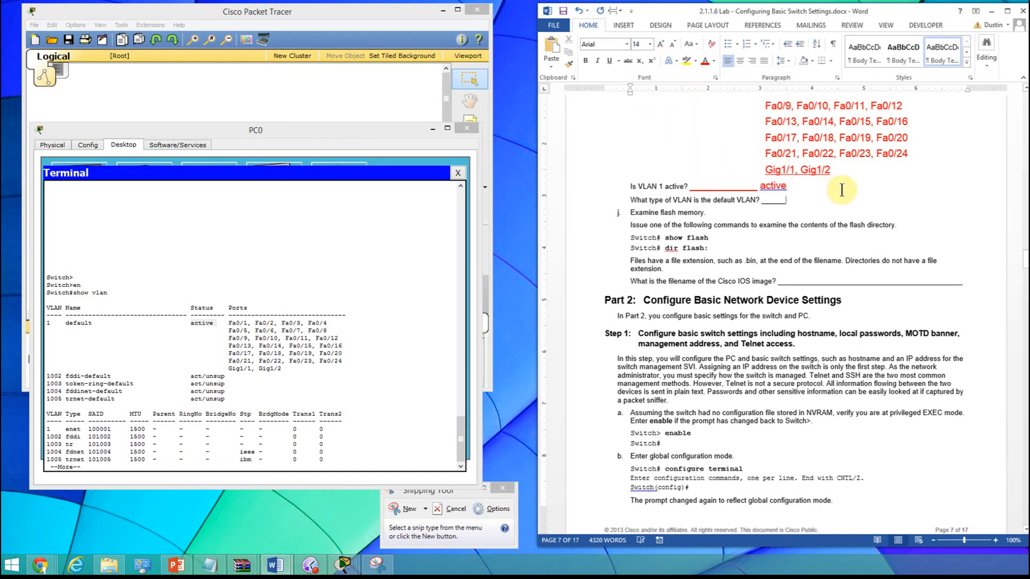
pyautogui.write('Ethernet')
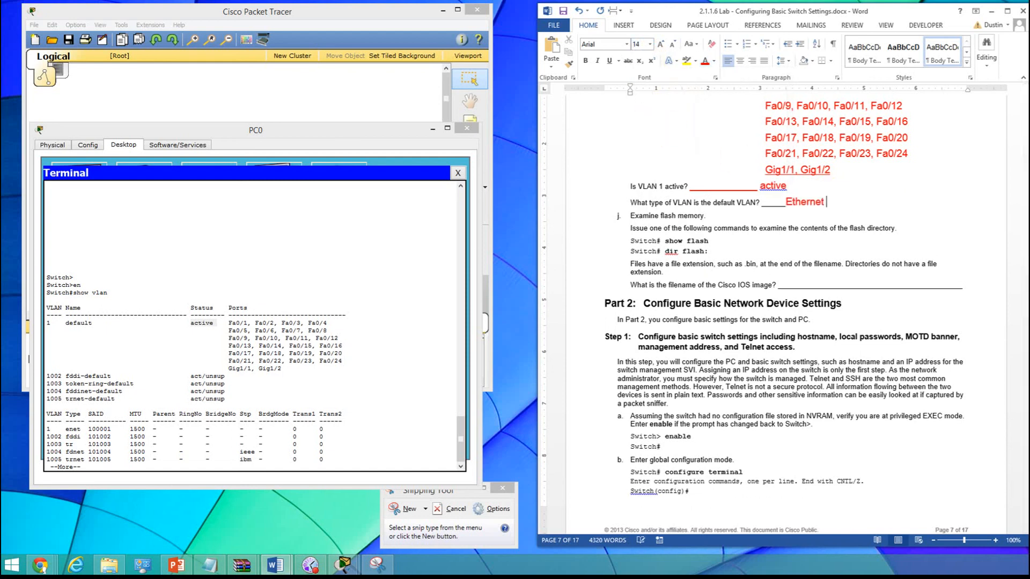
pyautogui.click(751, 262)
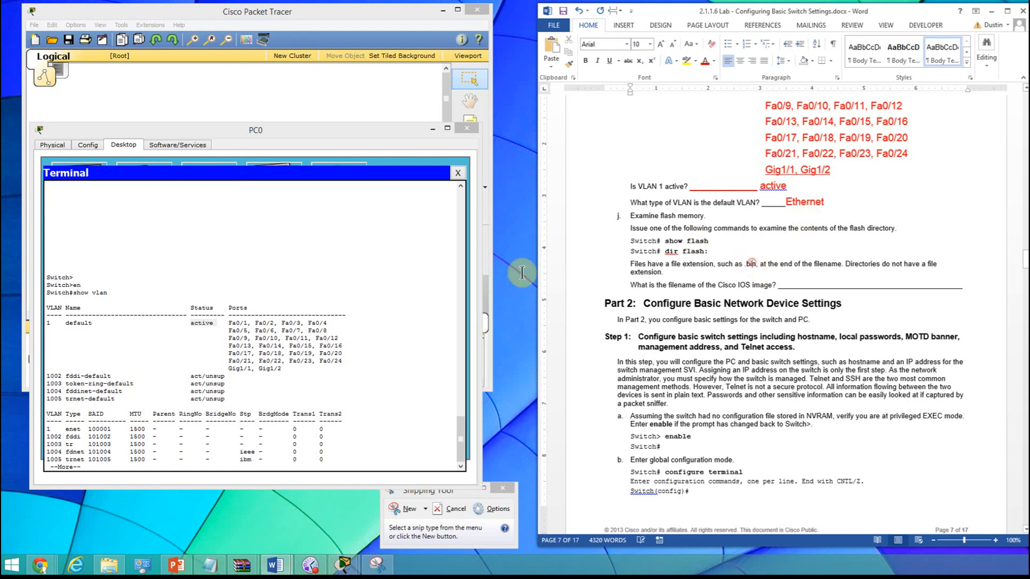
# - Finish the paged VLAN listing in the PC0 terminal and run show flash on the switch to list the flash directory
pyautogui.click(441, 424)
pyautogui.press('space')
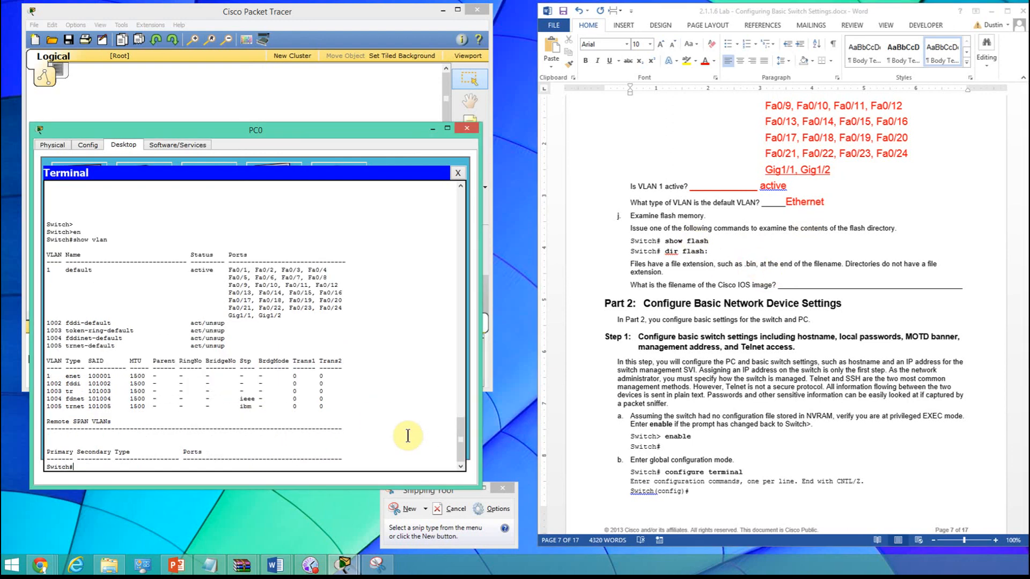
pyautogui.press('Return')
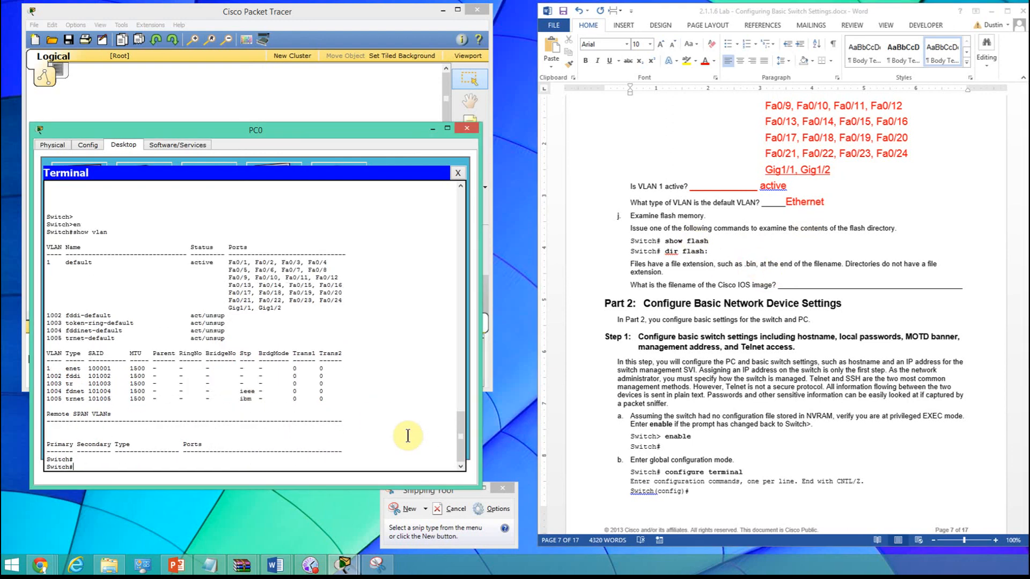
pyautogui.write('shwo flah')
pyautogui.press('Return')
pyautogui.write('s')
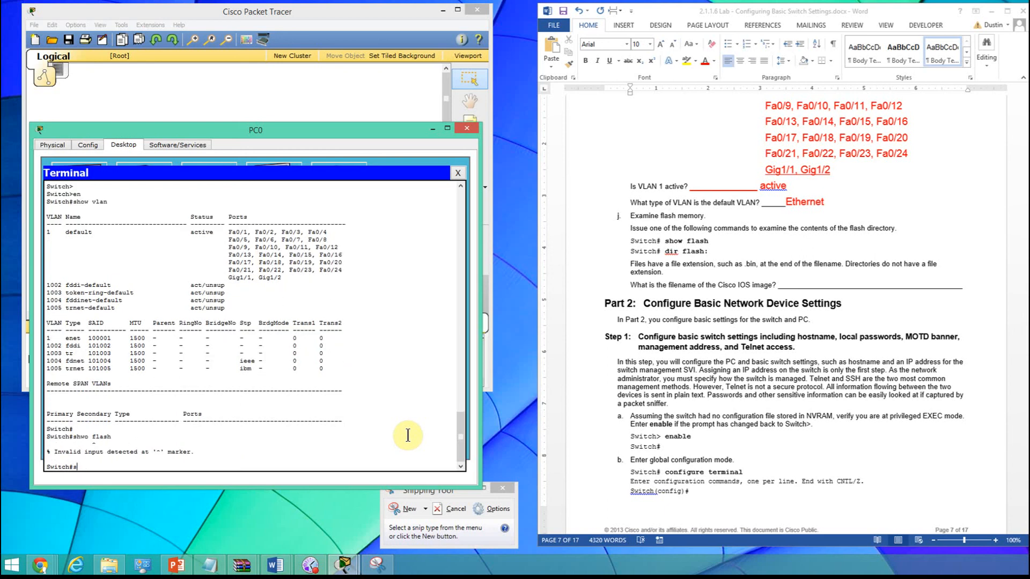
pyautogui.write('hwo')
pyautogui.press('Return')
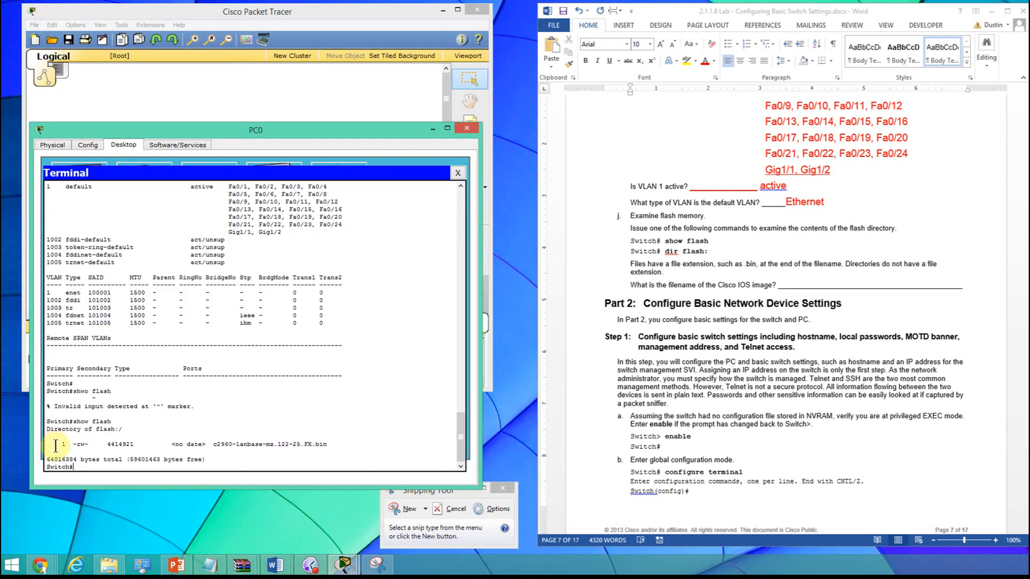
# - Copy the c2960-lanbase-mz.122-25.FX.bin entry line from the terminal and paste it after a shortened Cisco IOS image filename blank in the Word document
pyautogui.moveTo(53, 446); pyautogui.dragTo(324, 454)
pyautogui.hotkey('ctrl', 'c')
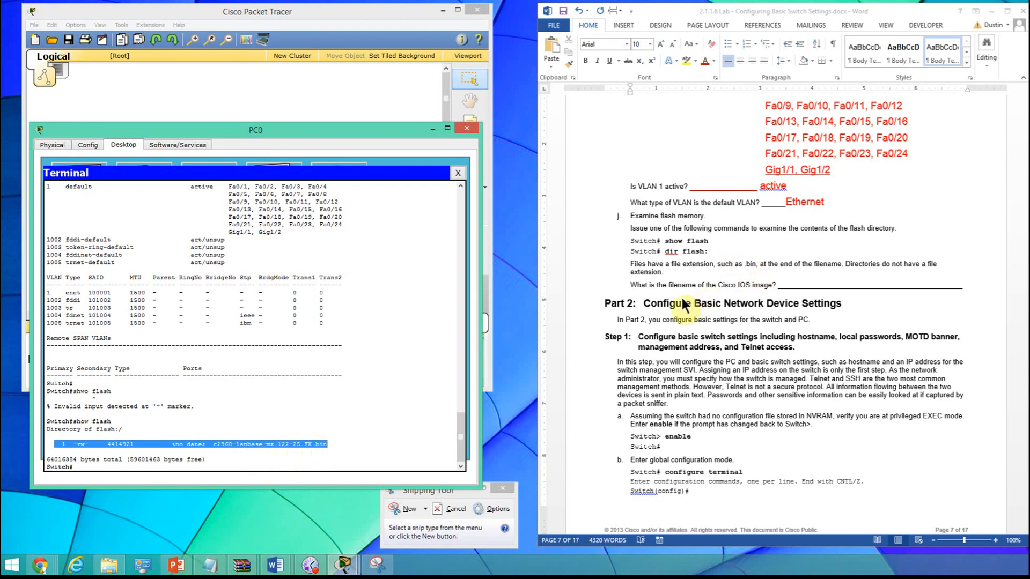
pyautogui.doubleClick(805, 285)
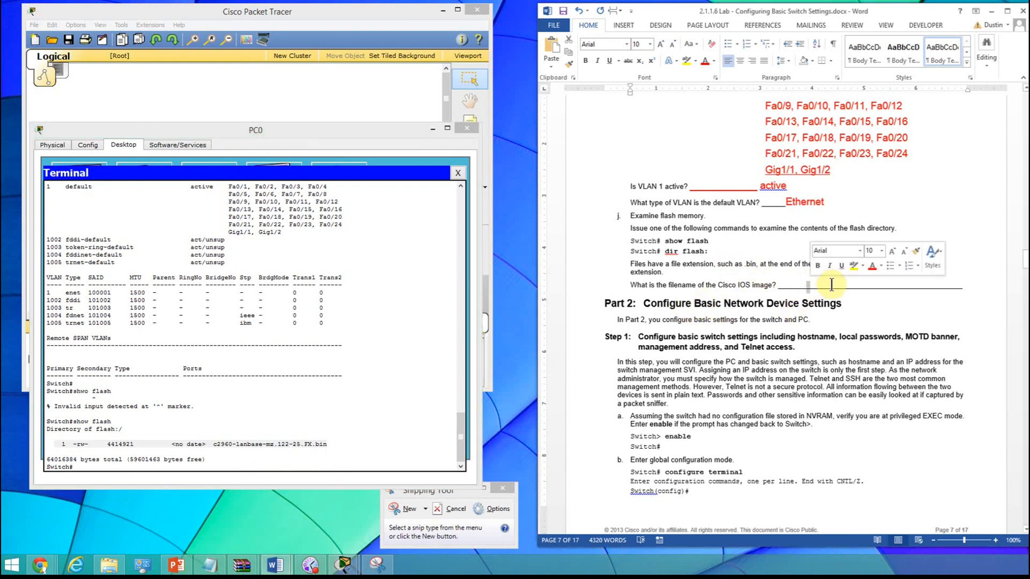
pyautogui.press('End')
pyautogui.press('BackSpace')
pyautogui.press('Delete')
pyautogui.press('Delete')
pyautogui.press('Delete')
pyautogui.press('Delete')
pyautogui.press('Delete')
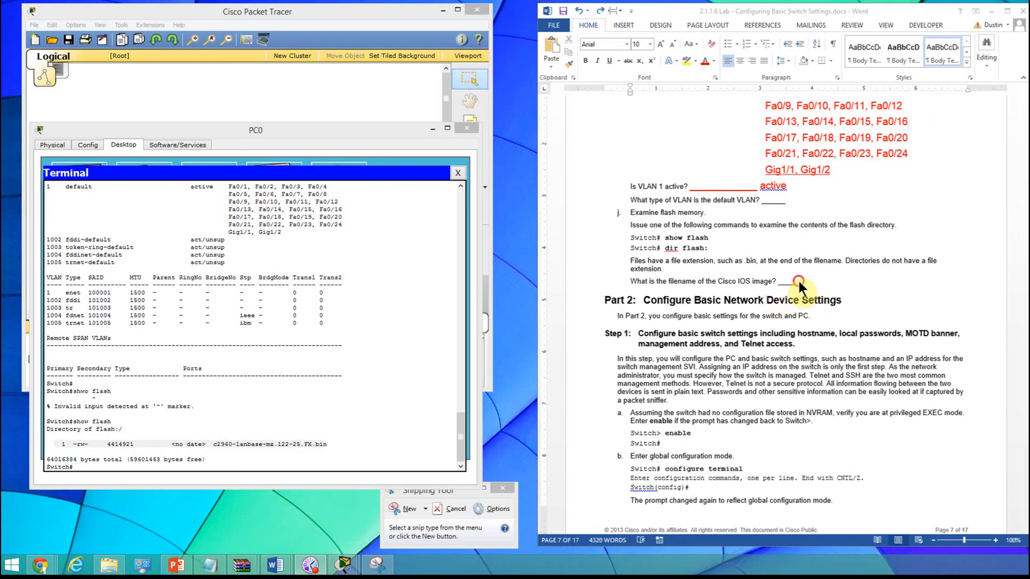
pyautogui.rightClick(799, 283)
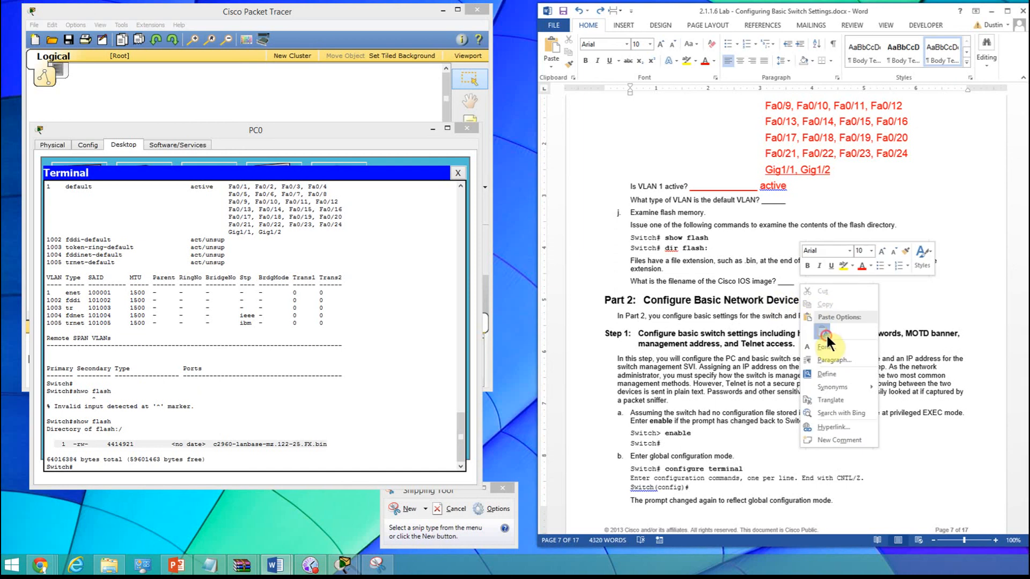
pyautogui.click(826, 333)
# - Format the pasted flash entry in the Cisco IOS image answer in red at font size 14
pyautogui.moveTo(798, 281); pyautogui.dragTo(825, 289)
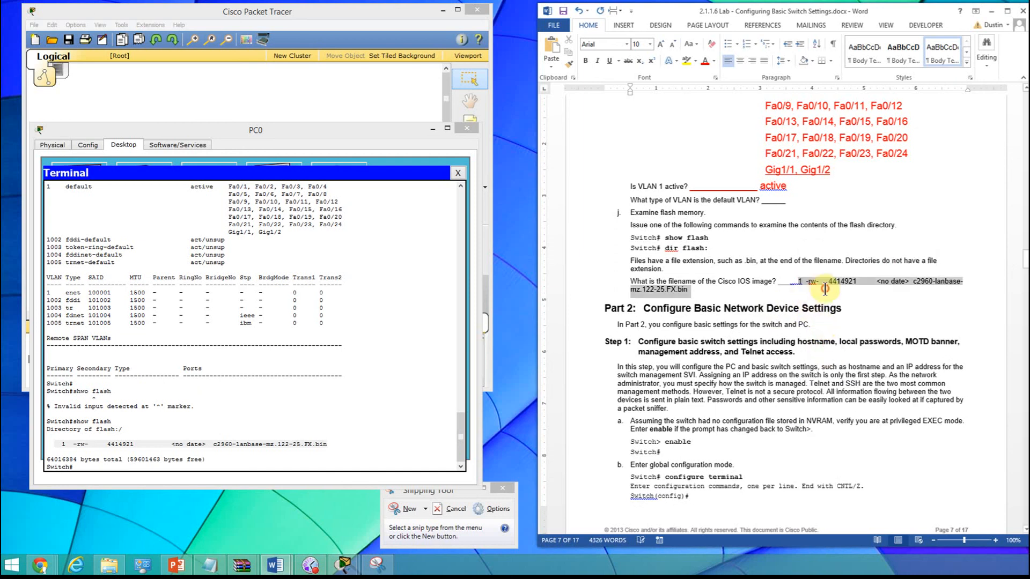
pyautogui.click(704, 59)
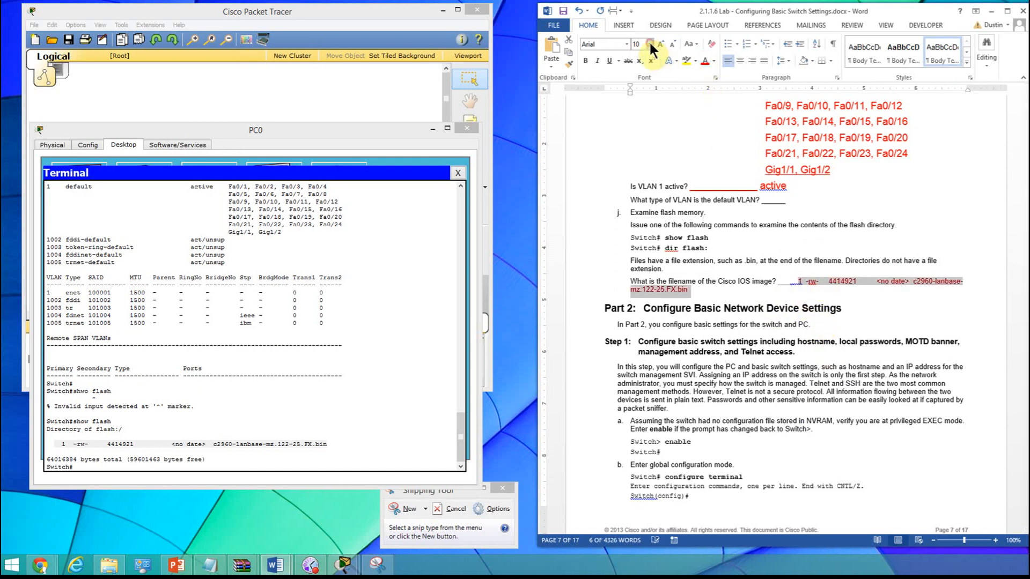
pyautogui.click(649, 43)
pyautogui.click(639, 107)
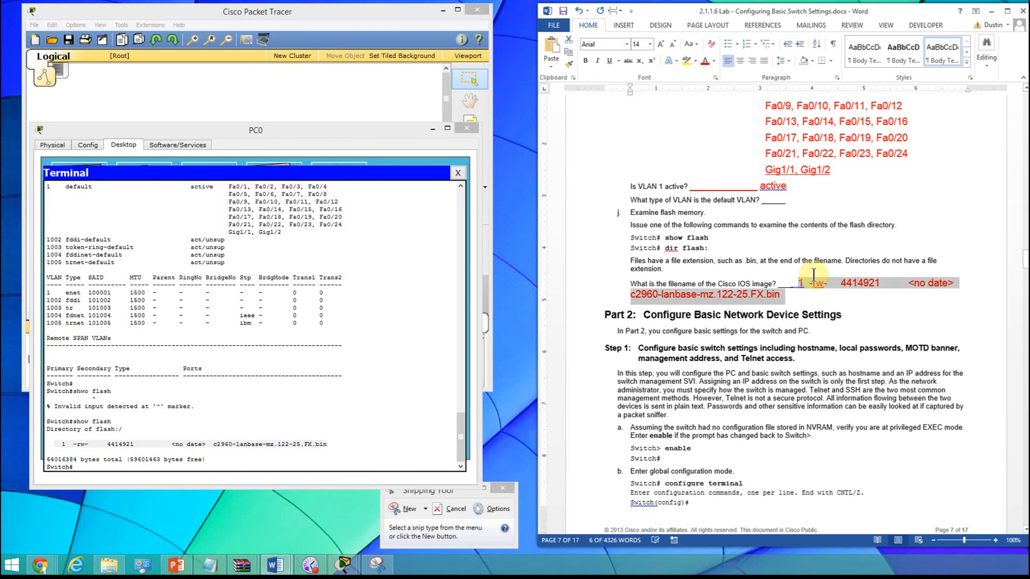
pyautogui.click(883, 306)
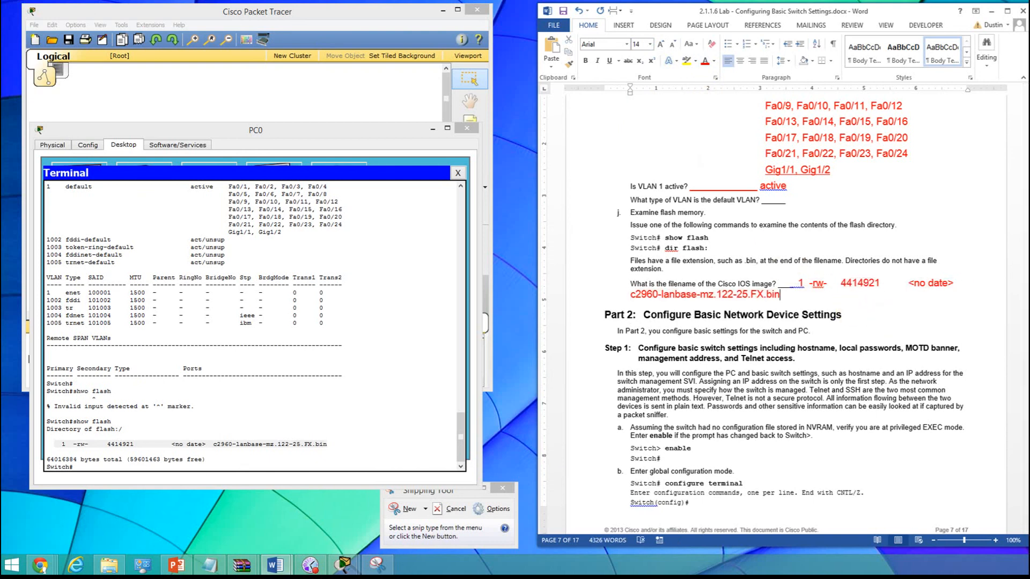